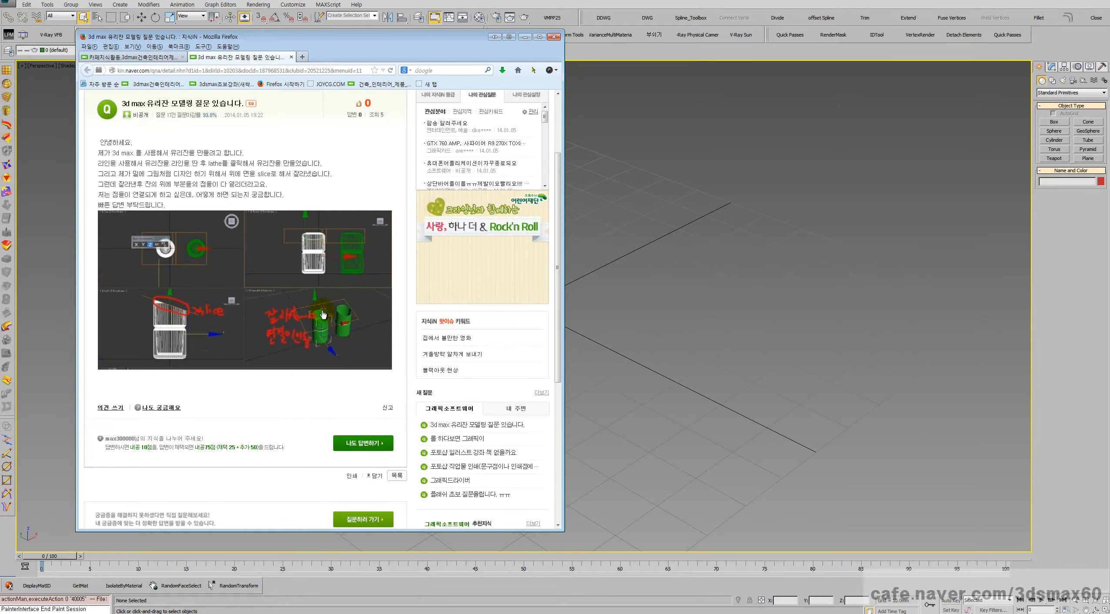
Switch to 3ds Max and draw a circle spline of about 43 mm radius near the origin in the Front view
click(775, 335)
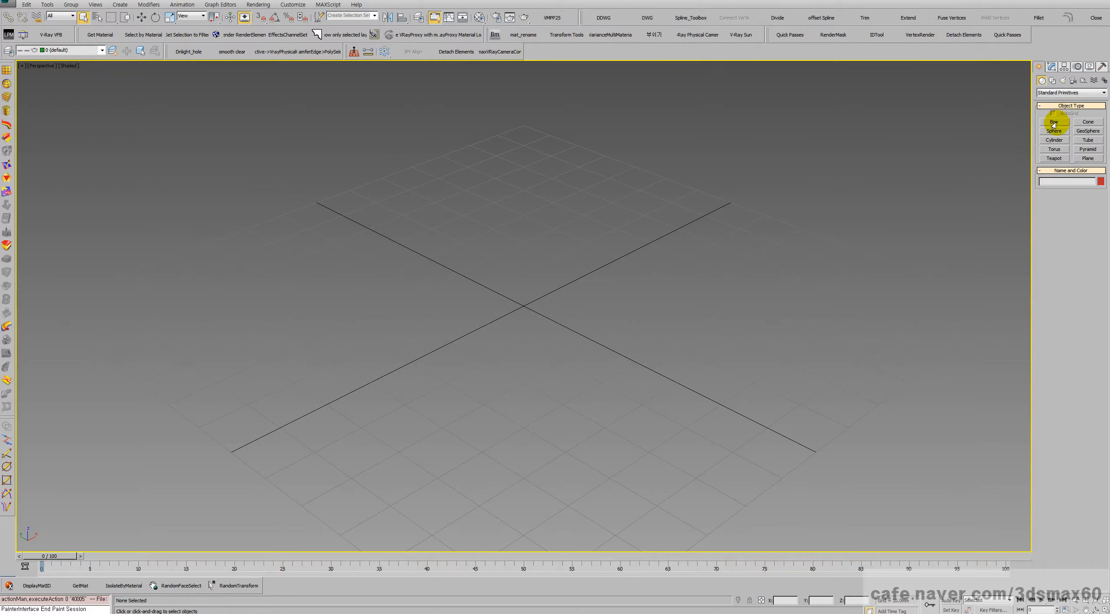
click(1052, 80)
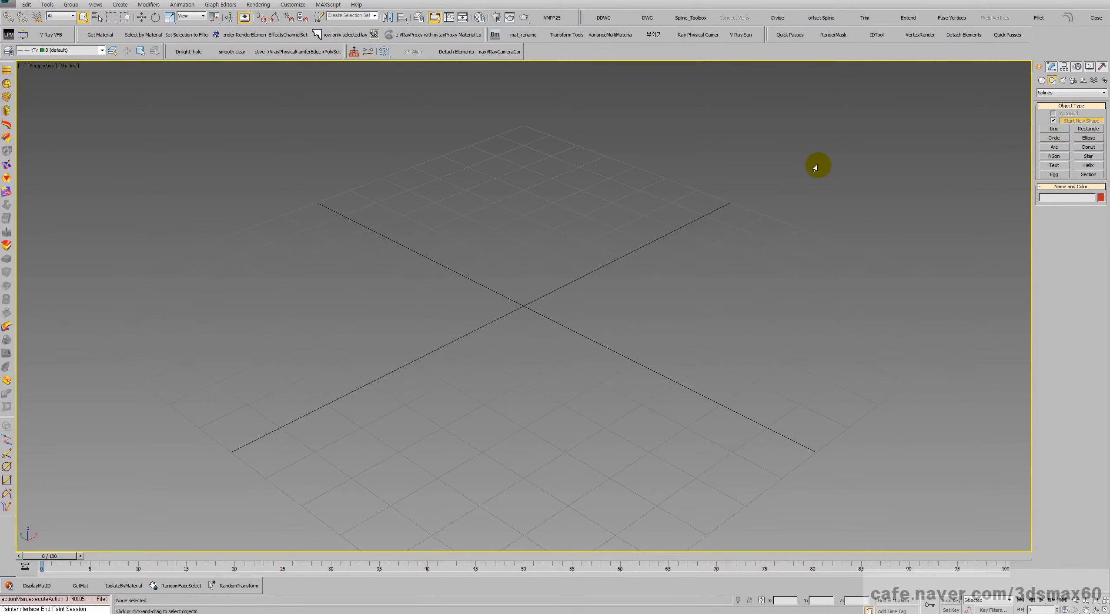
key(alt+Tab)
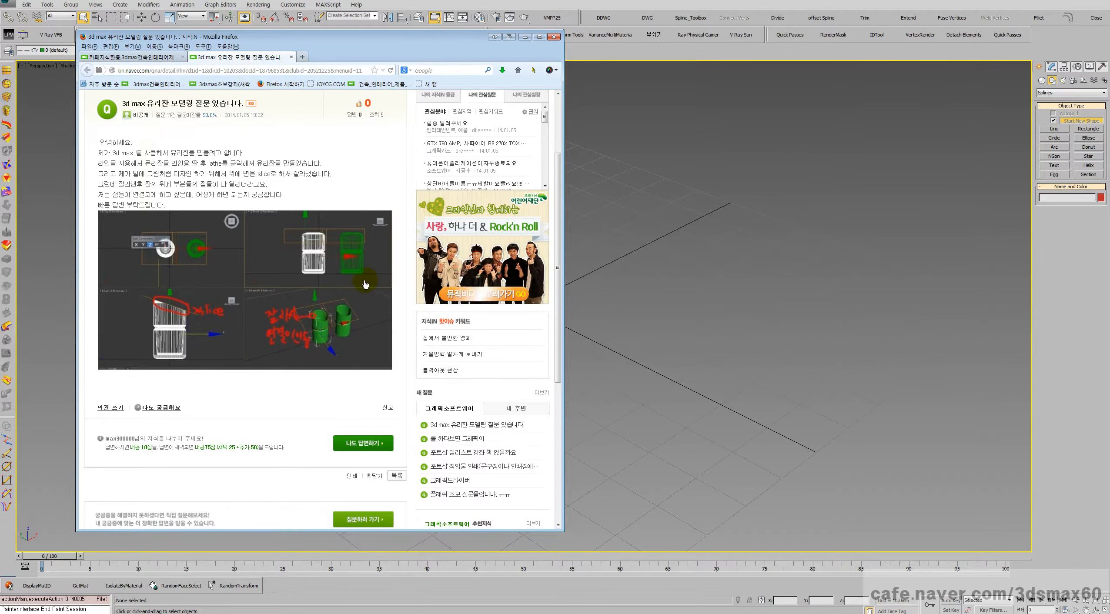
click(606, 286)
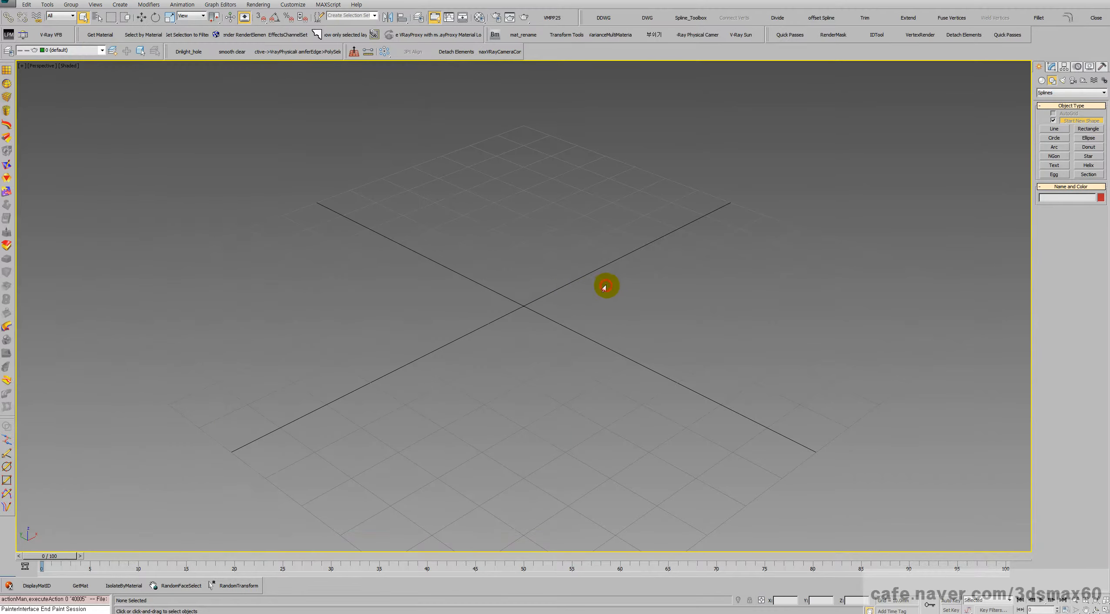
key(f)
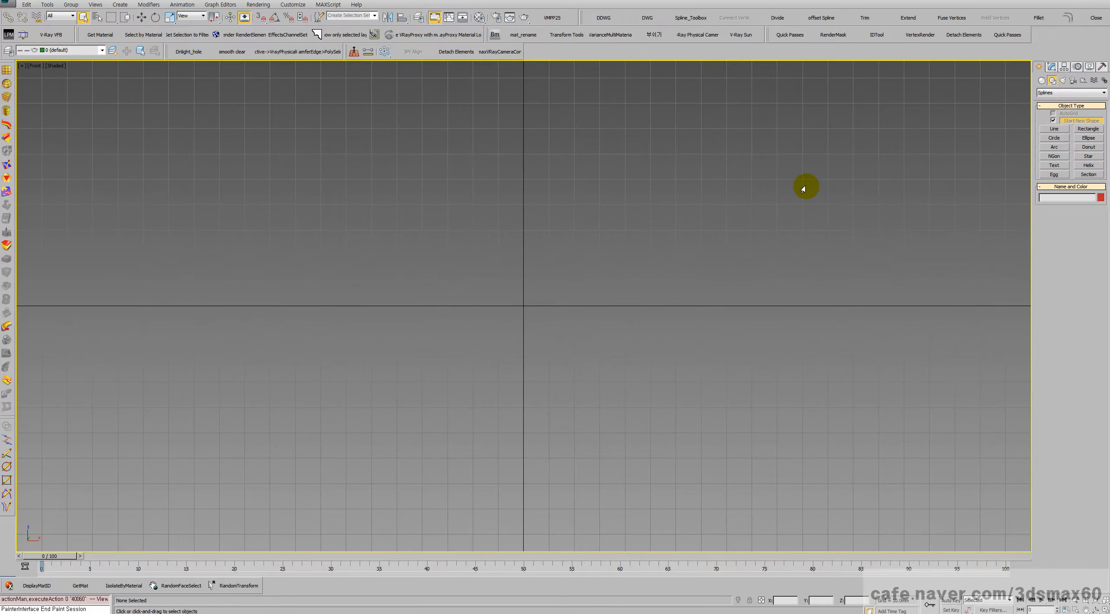
click(1053, 137)
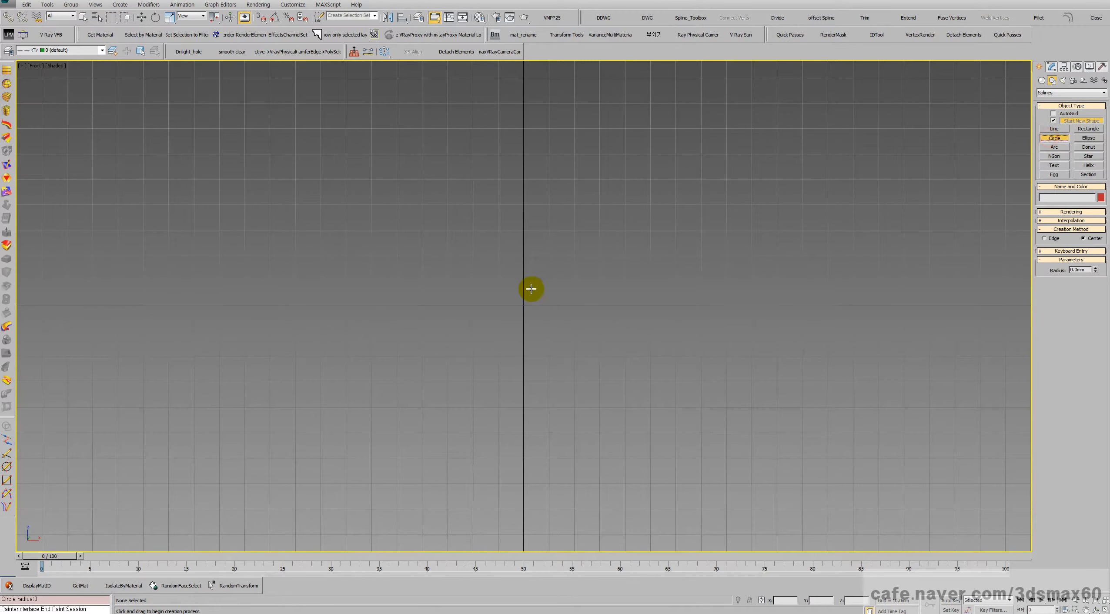
drag(513, 289, 521, 398)
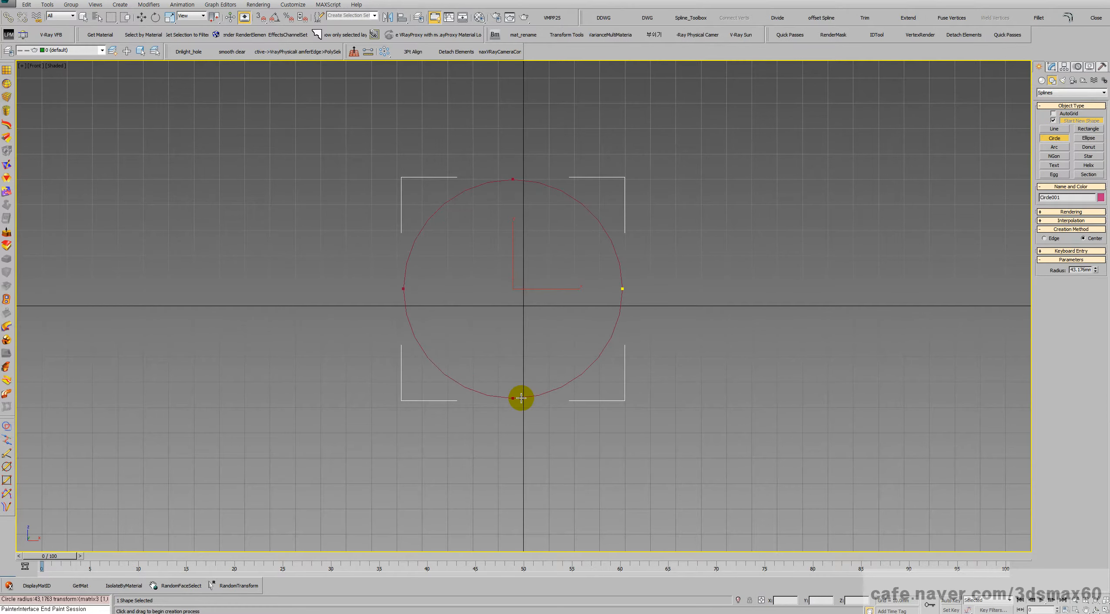
right_click(524, 377)
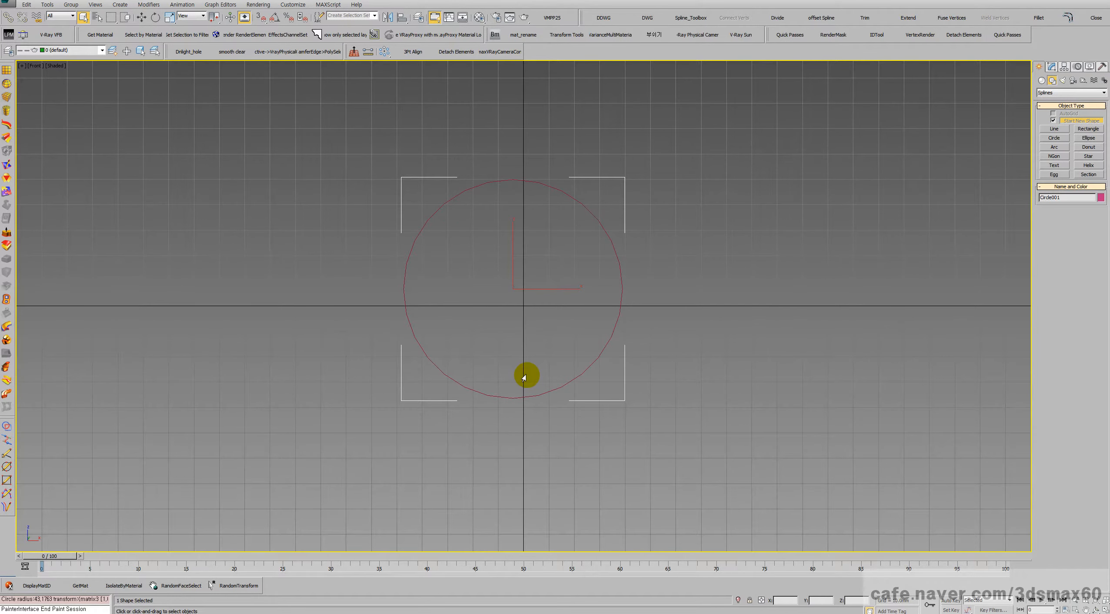
Convert the circle to an editable spline and delete the segments of its upper half
key(alt+s)
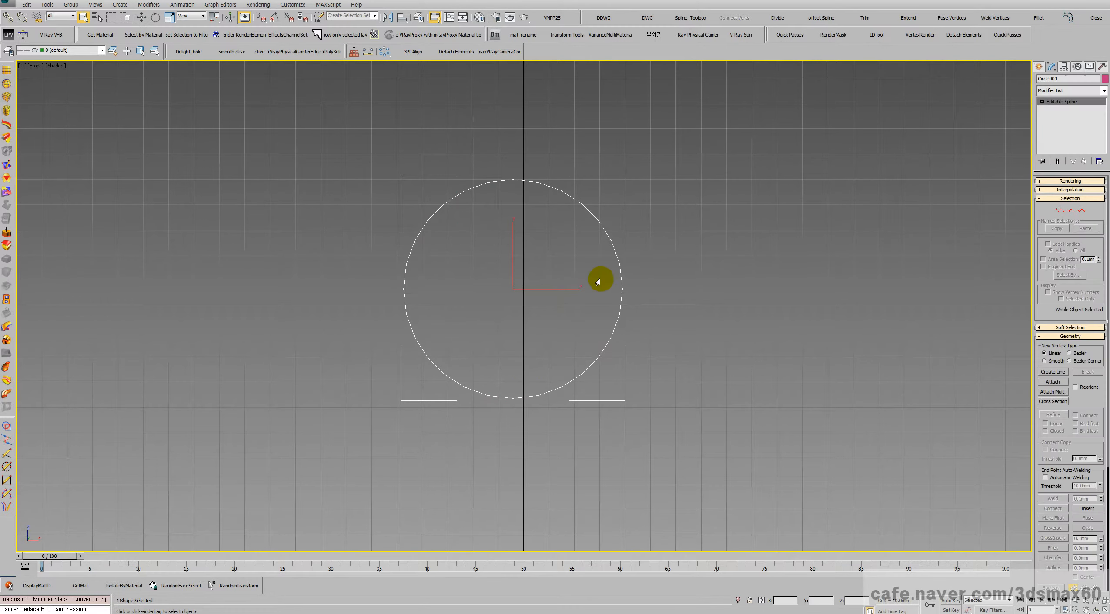
key(2)
drag(655, 220, 356, 174)
key(Delete)
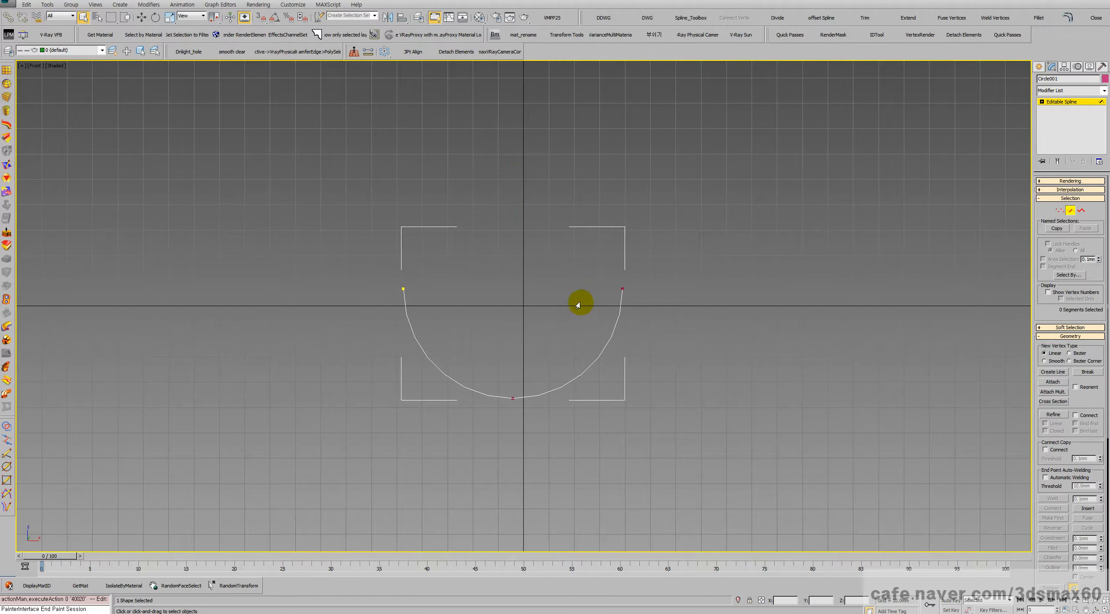
Outline the remaining half-circle spline inward to form a thin double-walled profile
click(1082, 210)
click(606, 322)
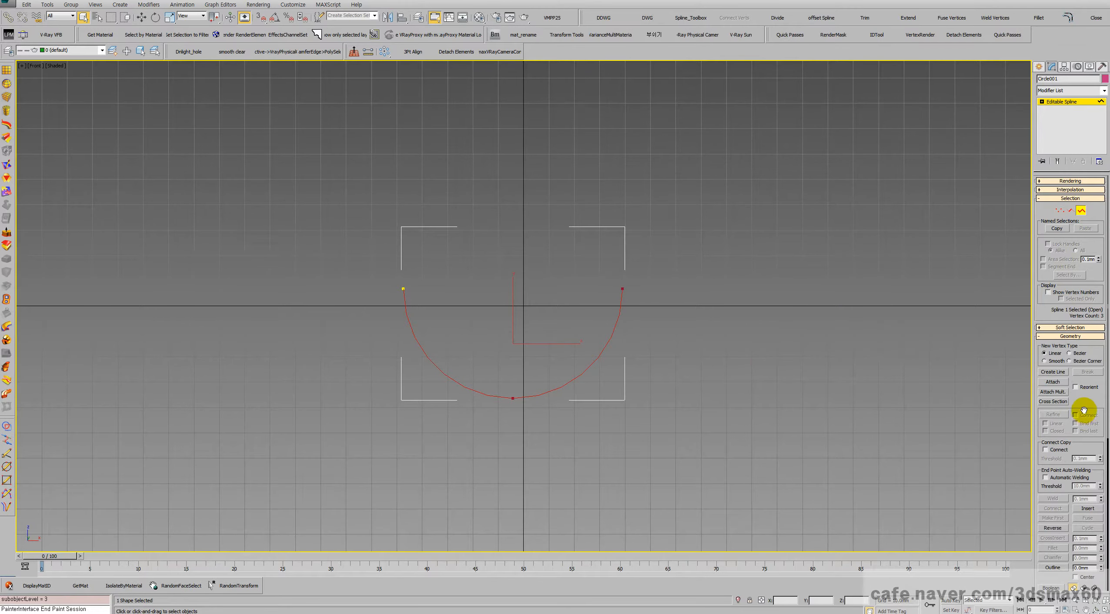
drag(1083, 410, 1085, 306)
drag(1099, 481, 1097, 478)
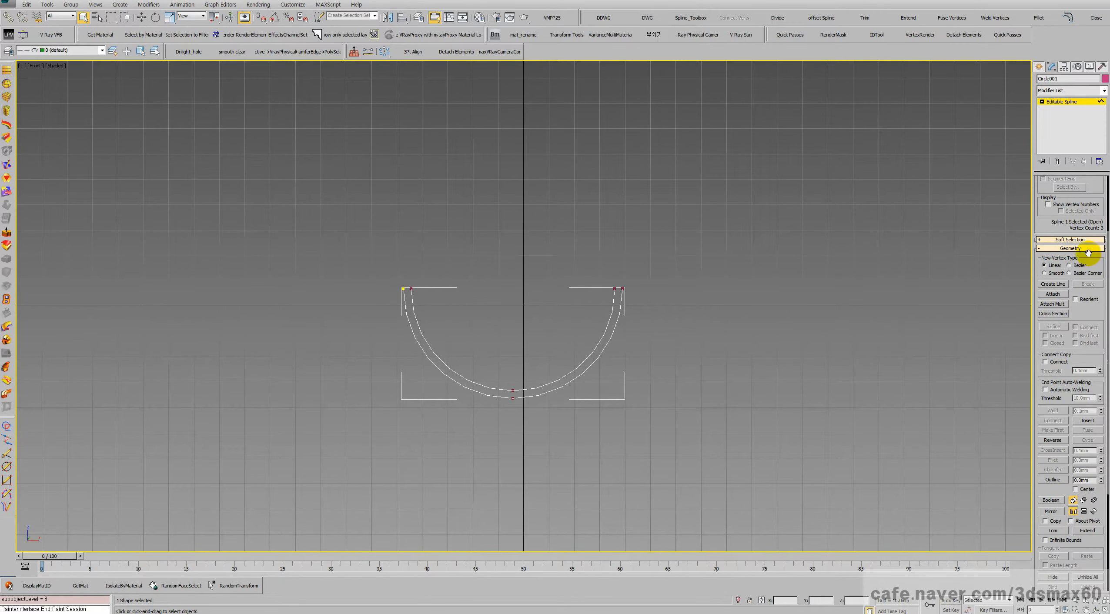
drag(1050, 220, 1042, 377)
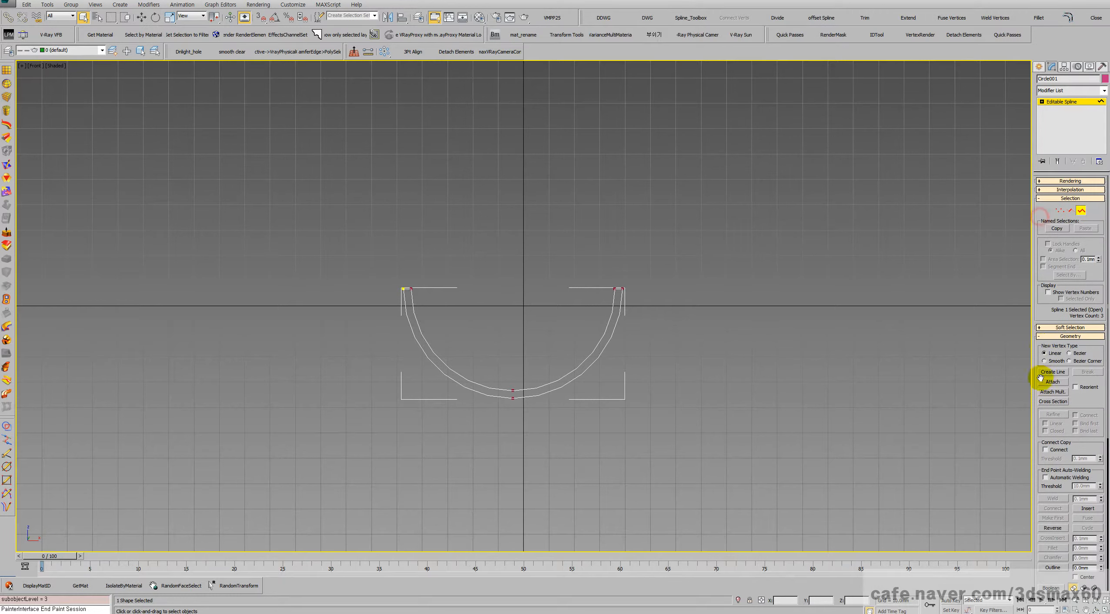
click(1058, 103)
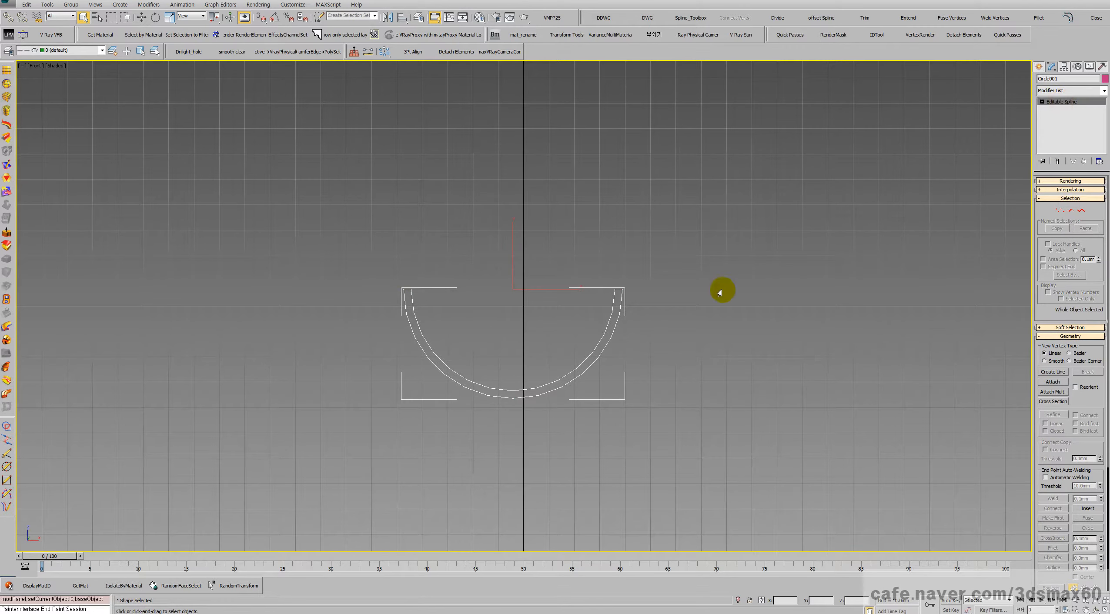
Delete the segments on the right half of the outlined profile, leaving a quarter cross-section
key(2)
drag(659, 400, 590, 278)
key(Delete)
scroll(513, 406, up, 5)
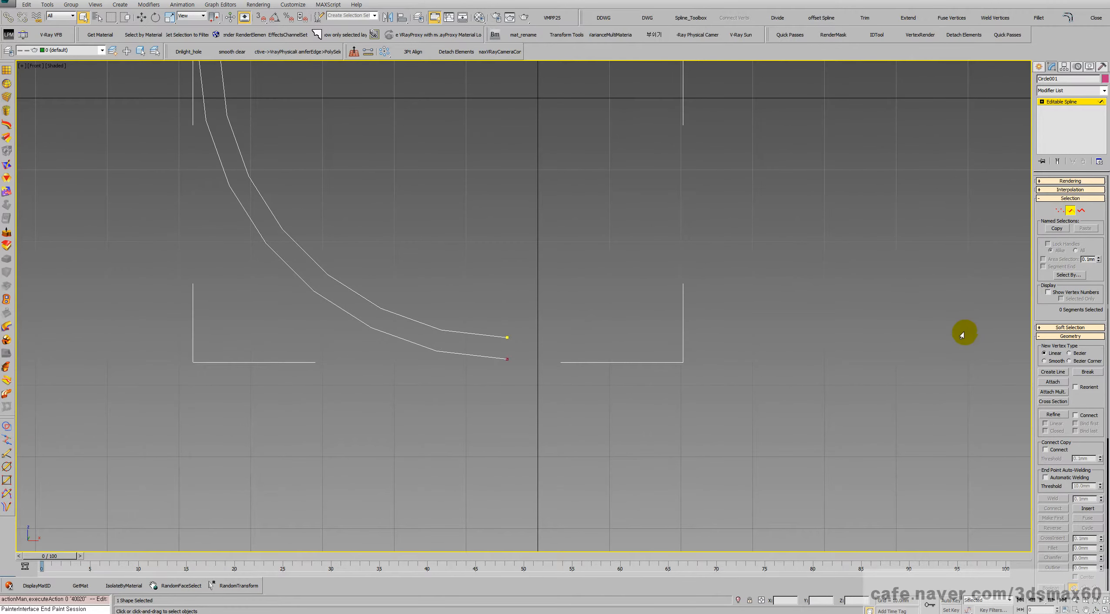
Connect the two open end vertices at the bottom of the profile with a segment
key(1)
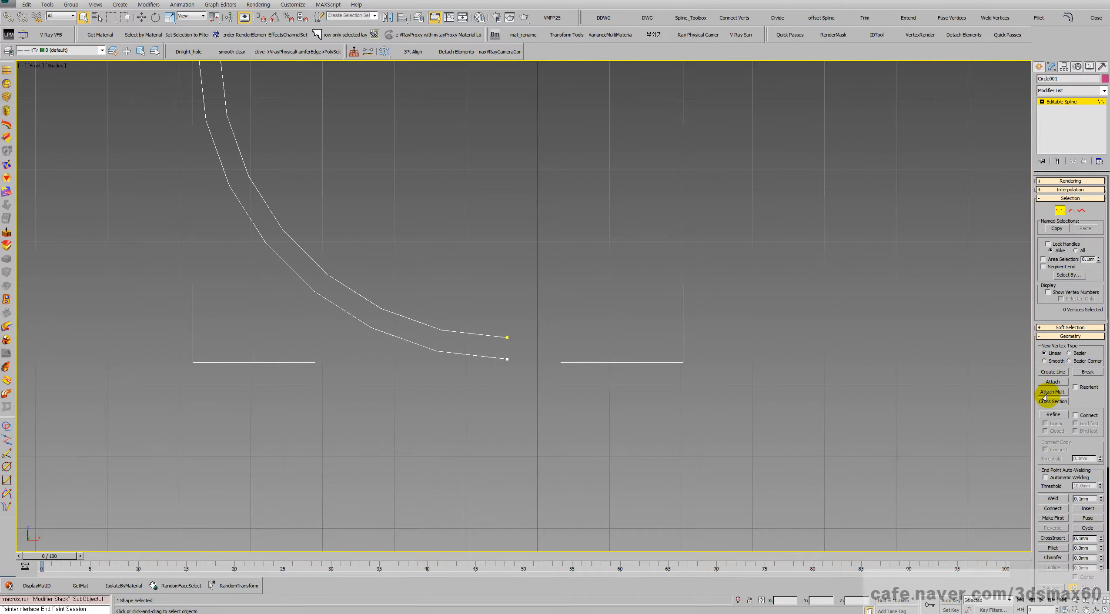
click(1052, 509)
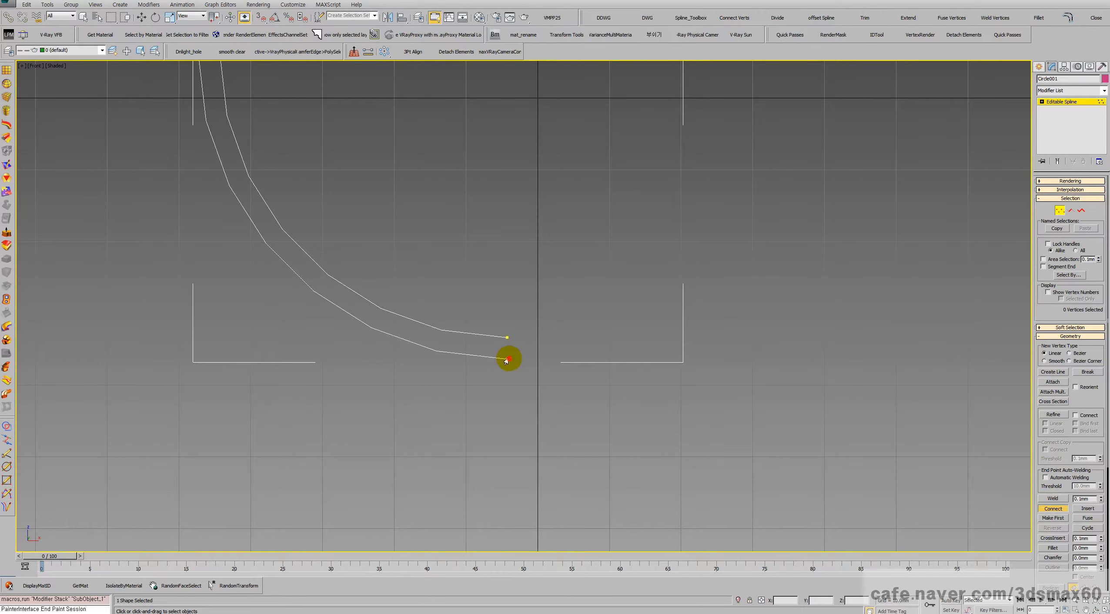
drag(507, 337, 508, 338)
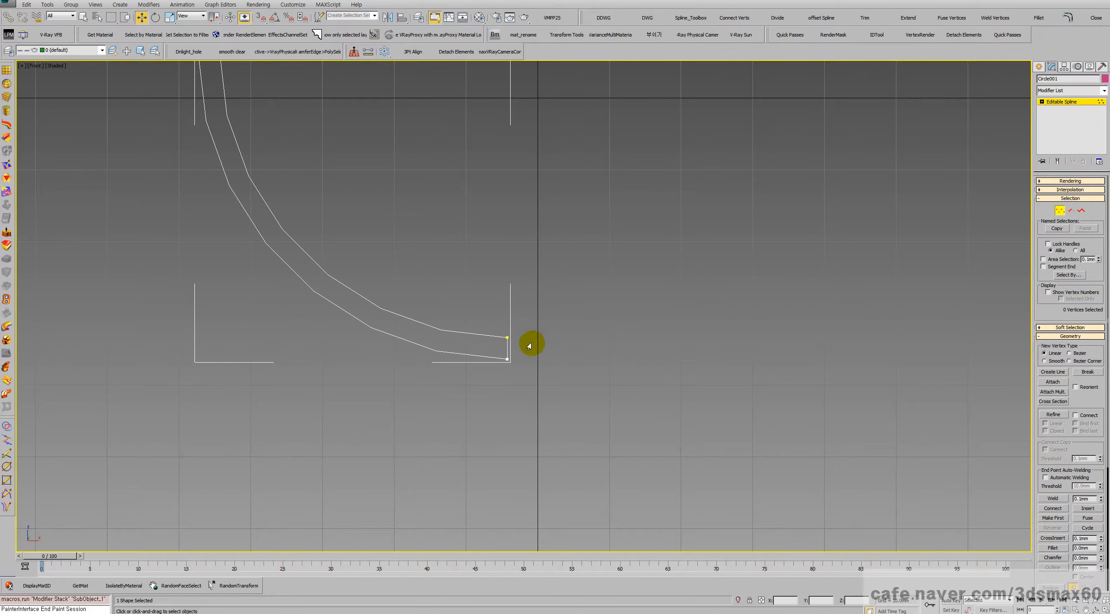
scroll(527, 370, down, 4)
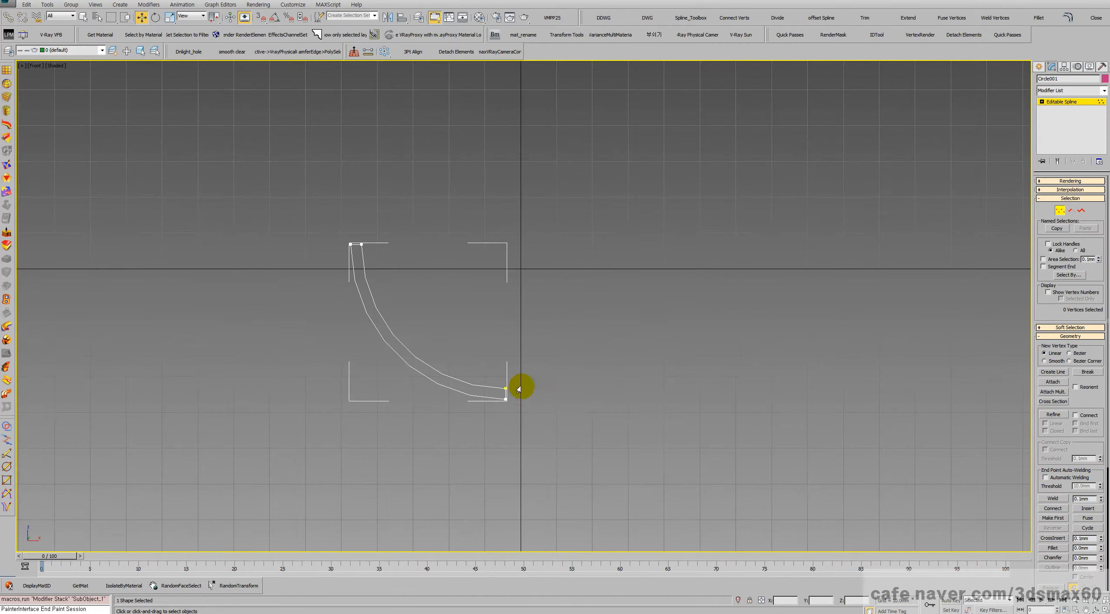
Enable Adaptive interpolation for the profile spline
click(1065, 190)
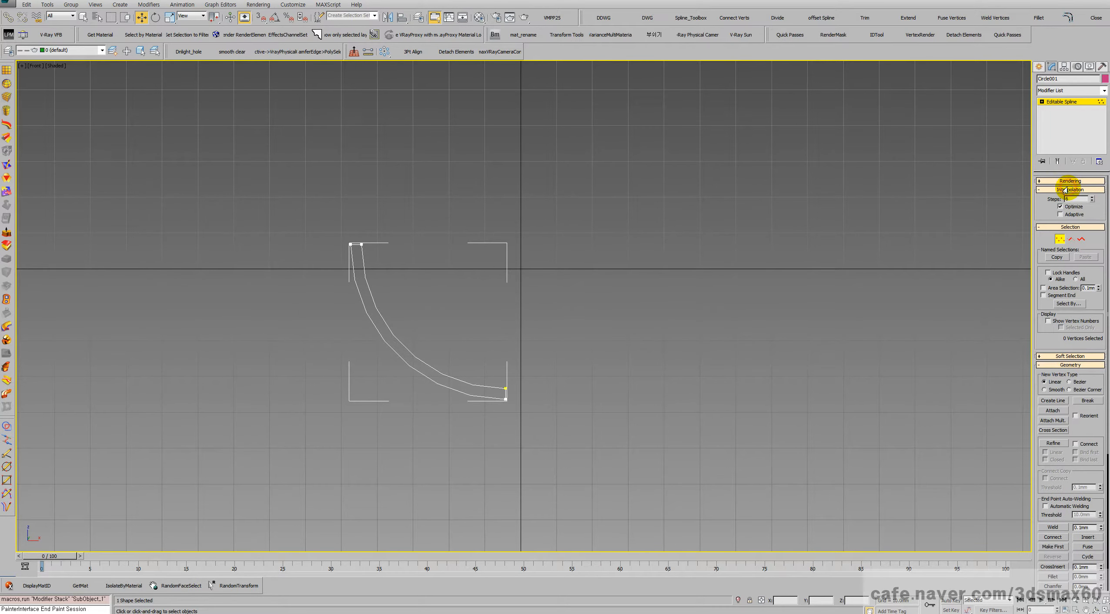
click(1066, 214)
middle_drag(619, 260, 664, 250)
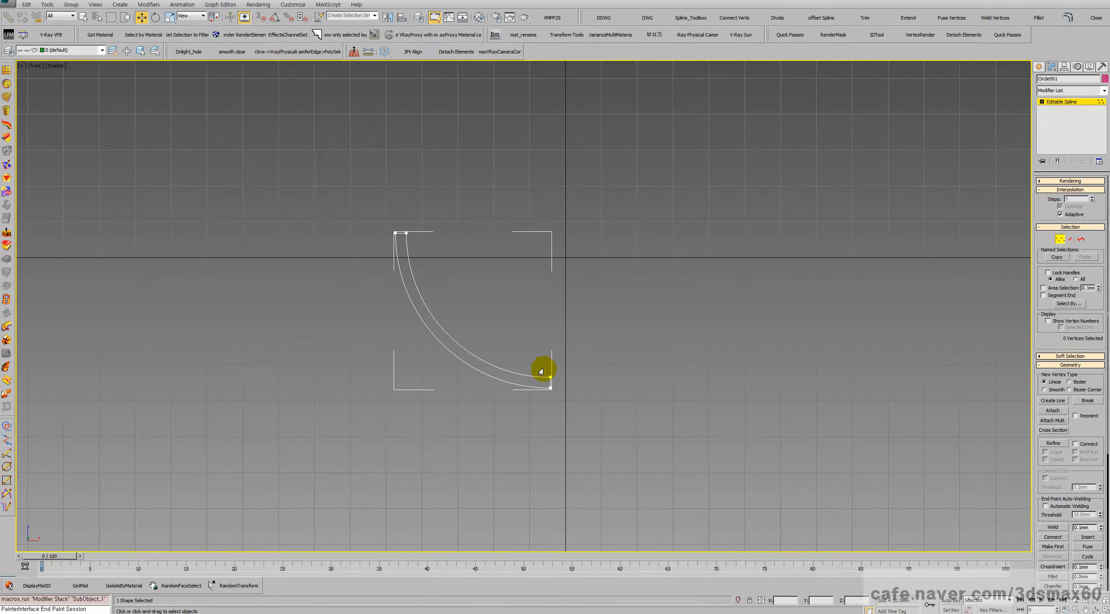
Delete the short vertical segment joining the profile's two bottom end vertices
scroll(540, 372, up, 6)
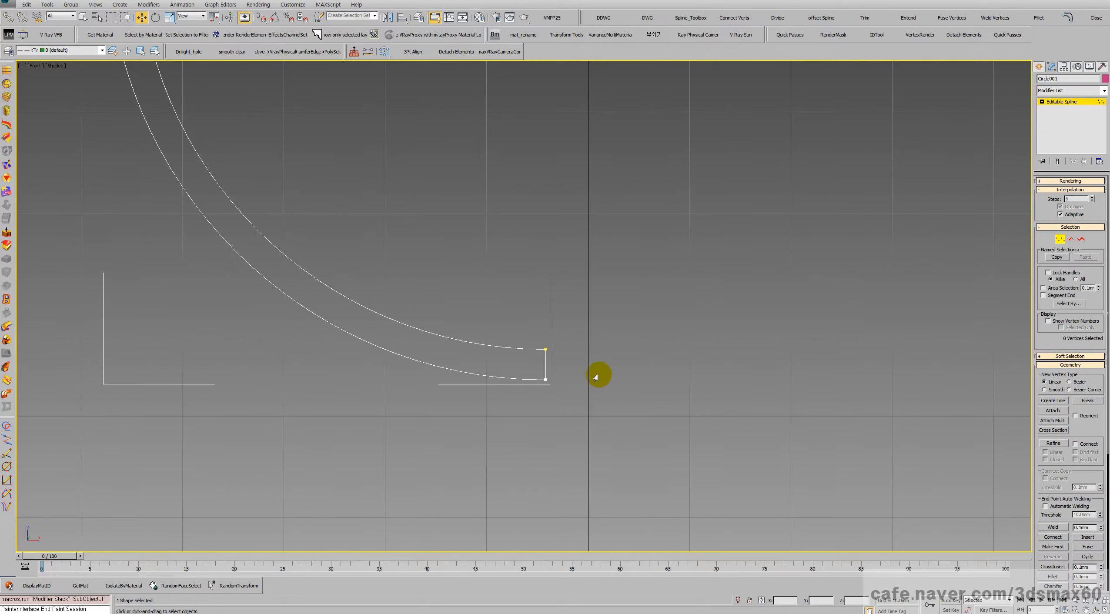
key(2)
click(545, 368)
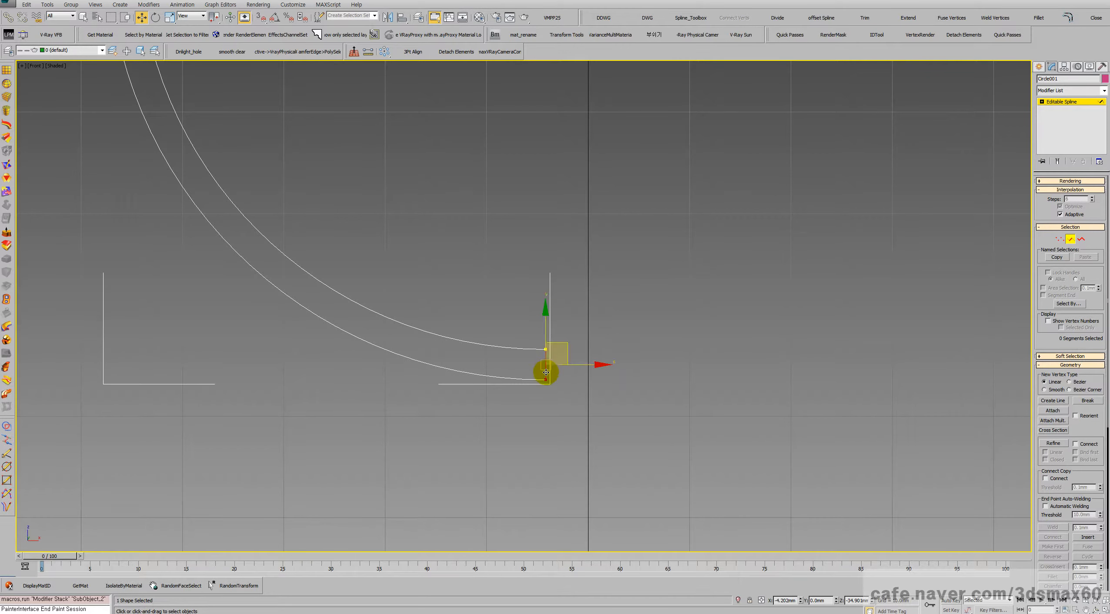
key(Delete)
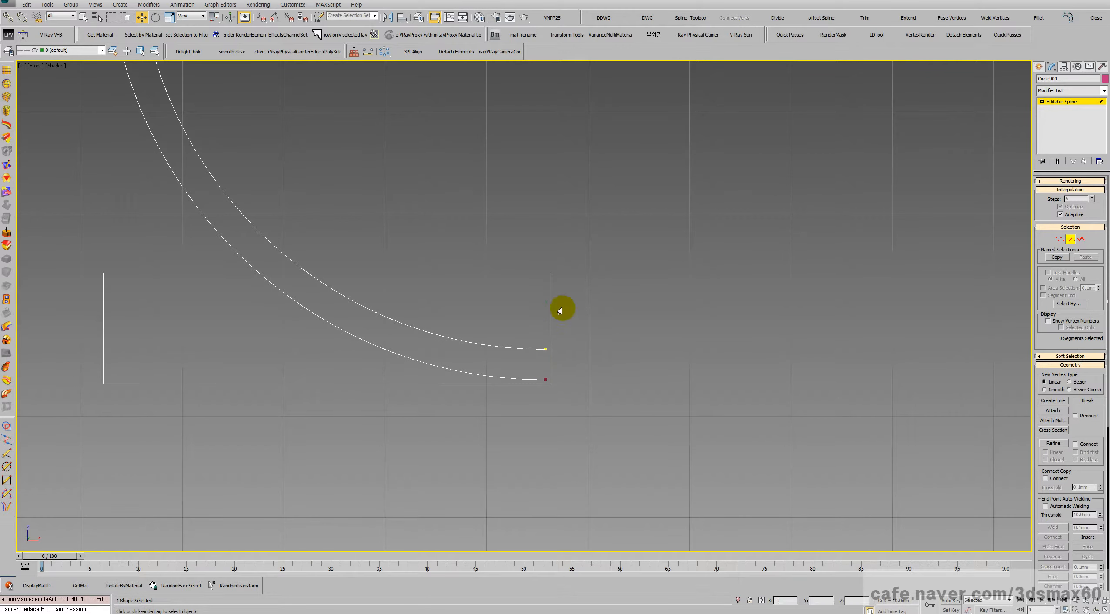
Apply a Lathe modifier to the whole profile spline to form a bowl
click(1067, 105)
scroll(584, 268, down, 6)
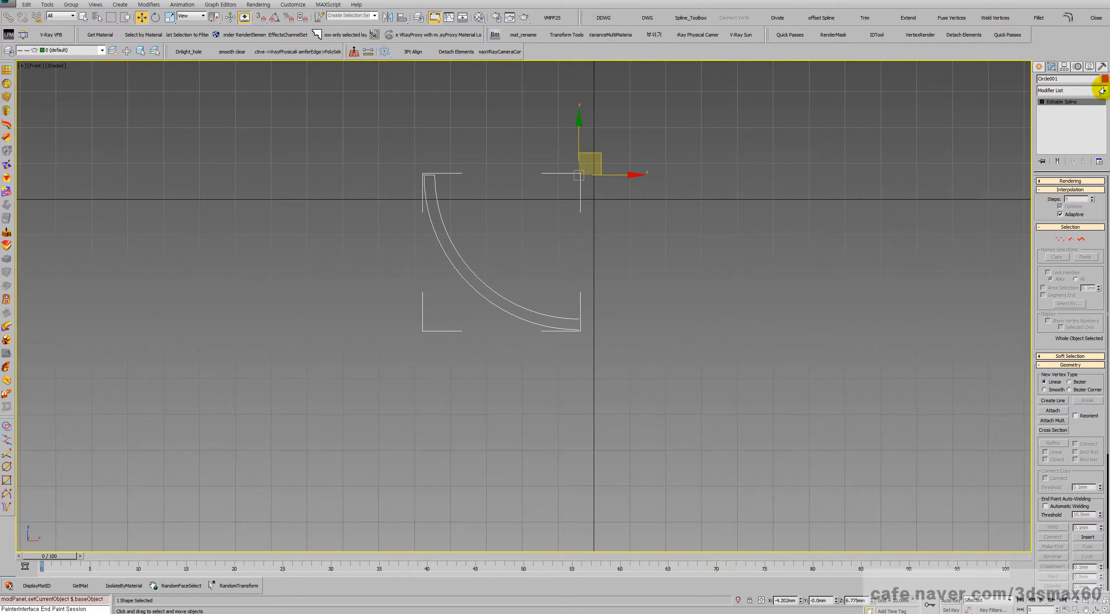
click(1103, 91)
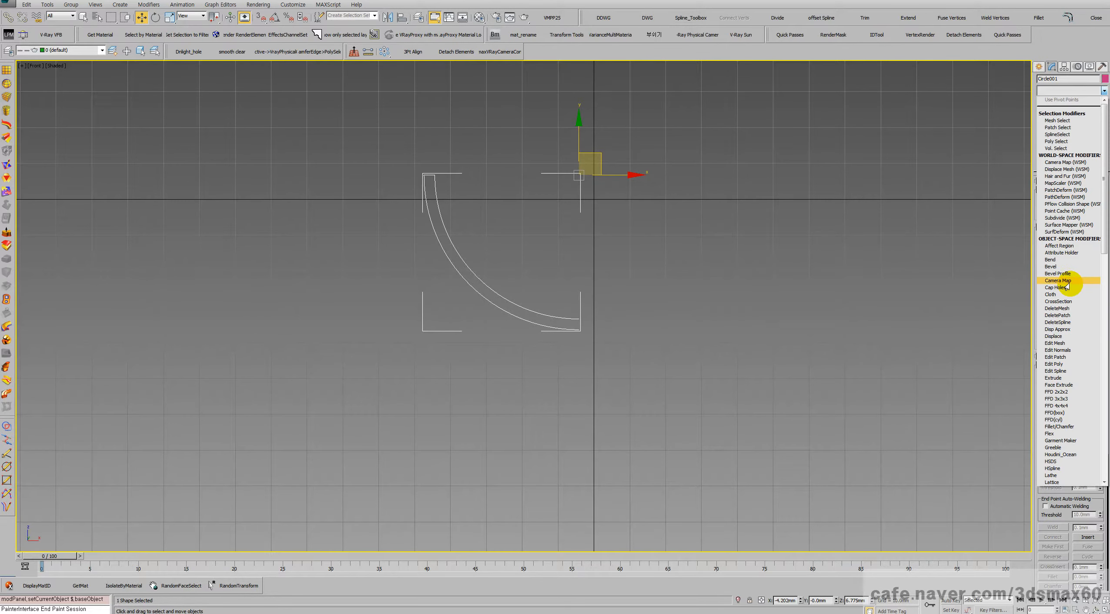
key(l)
key(Return)
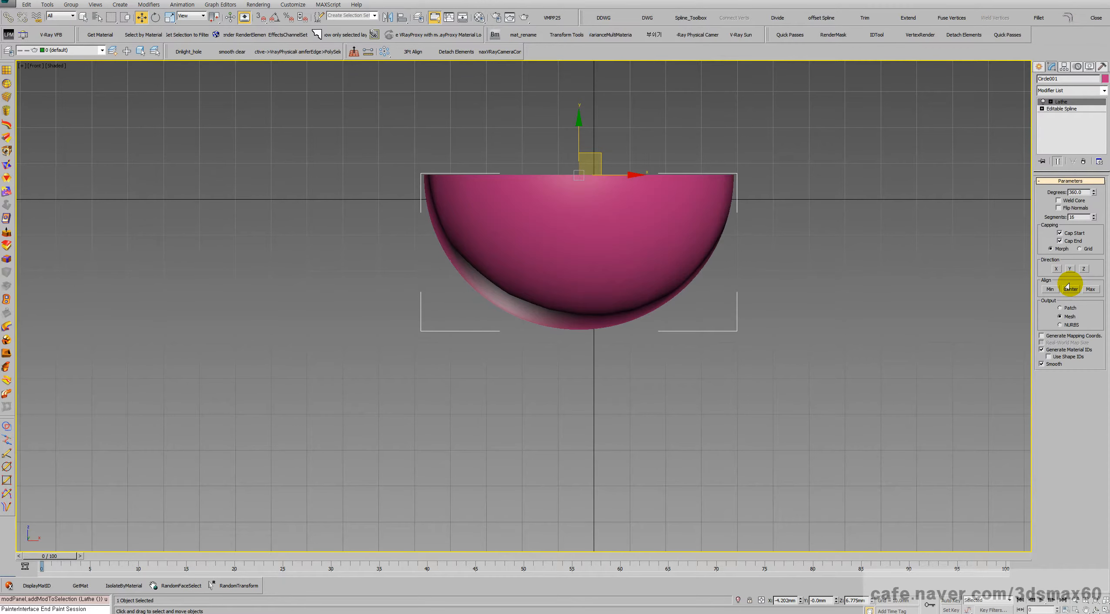
Enable Weld Core on the Lathe modifier to clean up the centre of the bowl's base
middle_drag(764, 195, 769, 208)
key(ctrl+r)
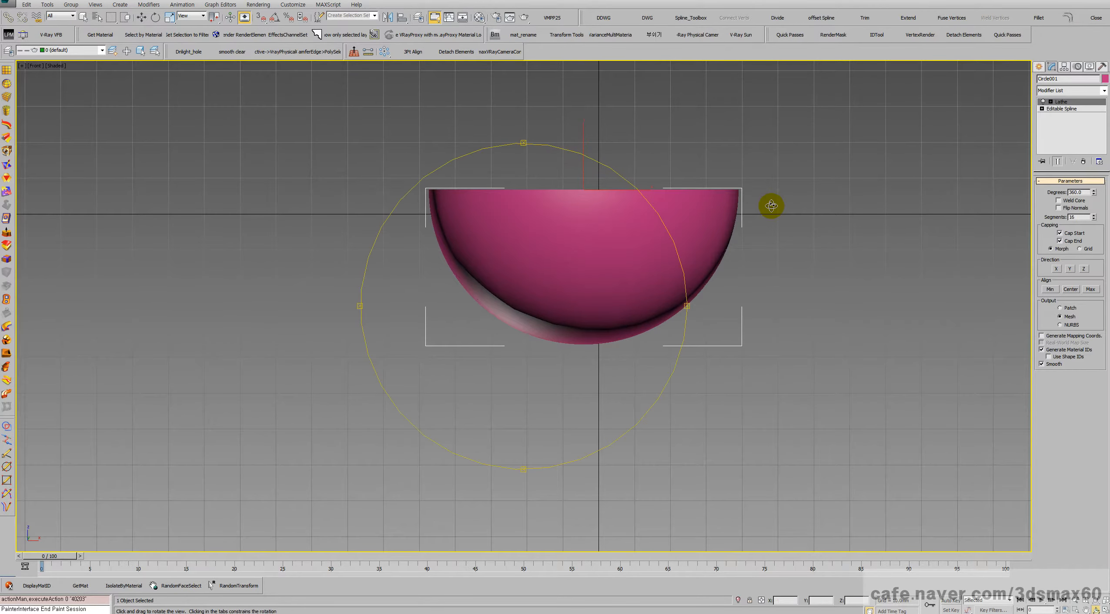
drag(513, 273, 602, 331)
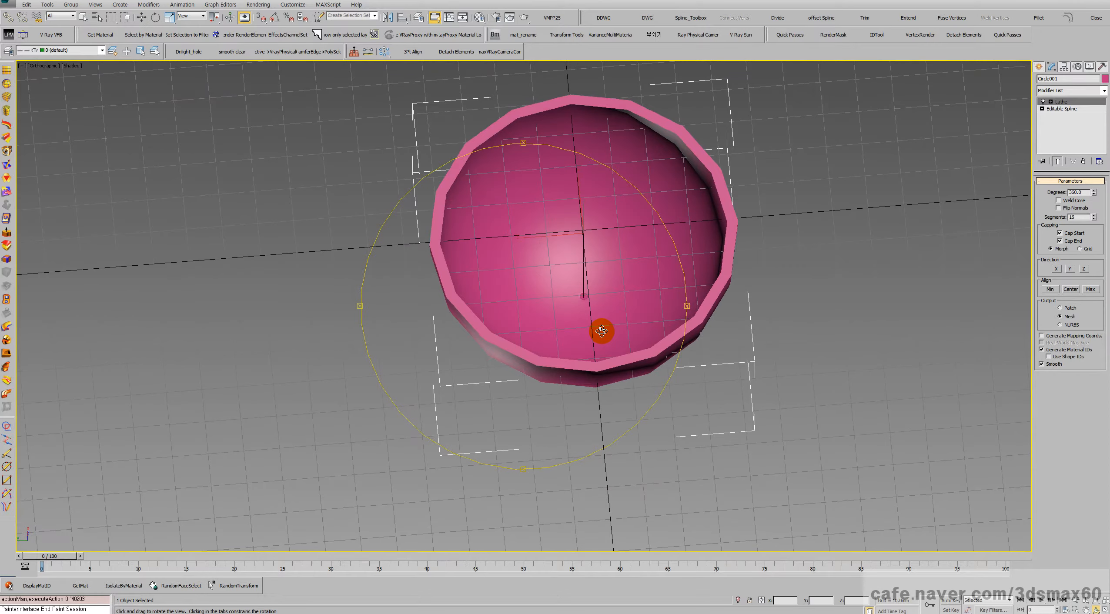
key(p)
scroll(596, 293, up, 8)
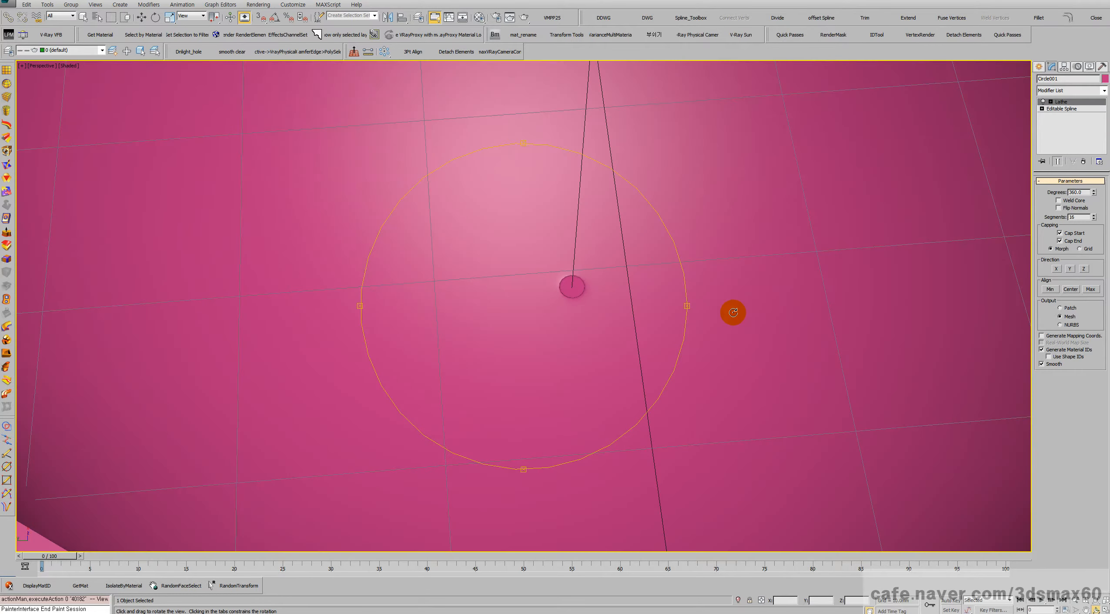
click(1060, 201)
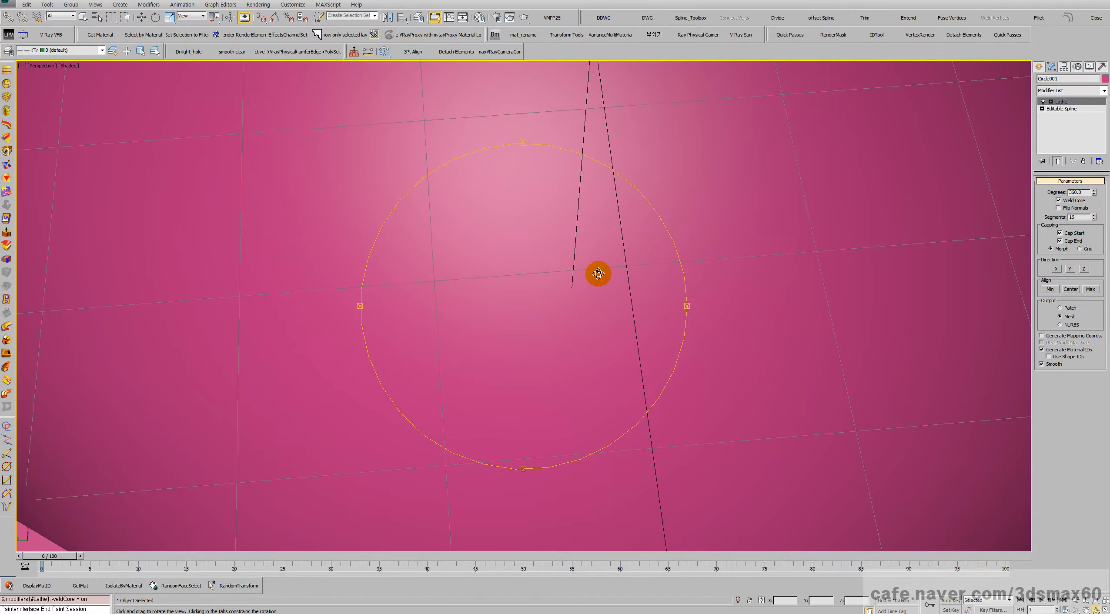
Display edged faces on the bowl and view its mesh from the side in Perspective
key(F4)
scroll(599, 276, down, 8)
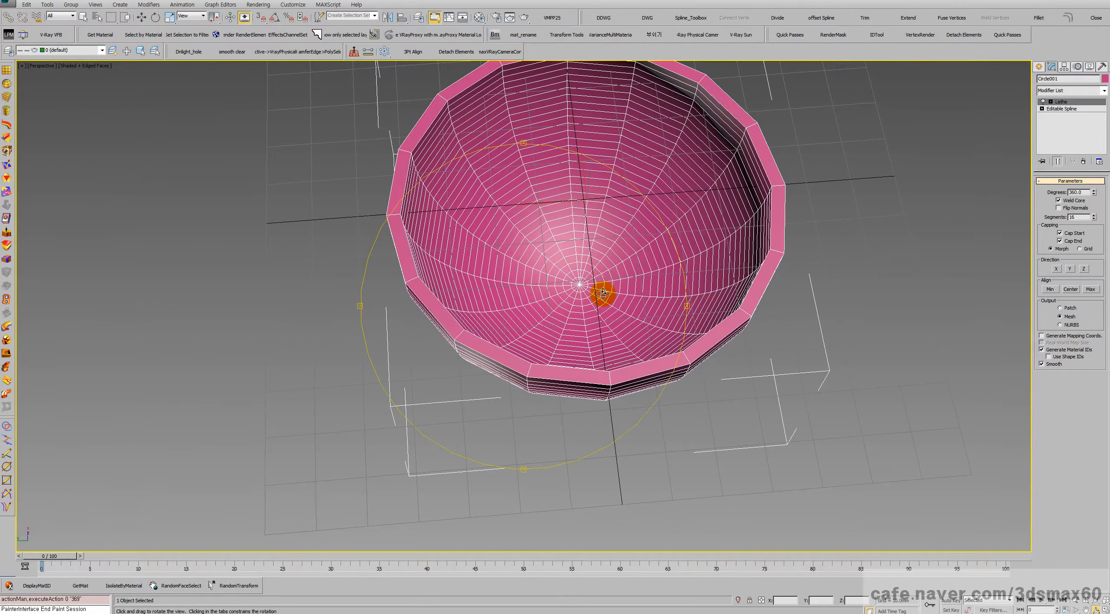
drag(602, 293, 775, 240)
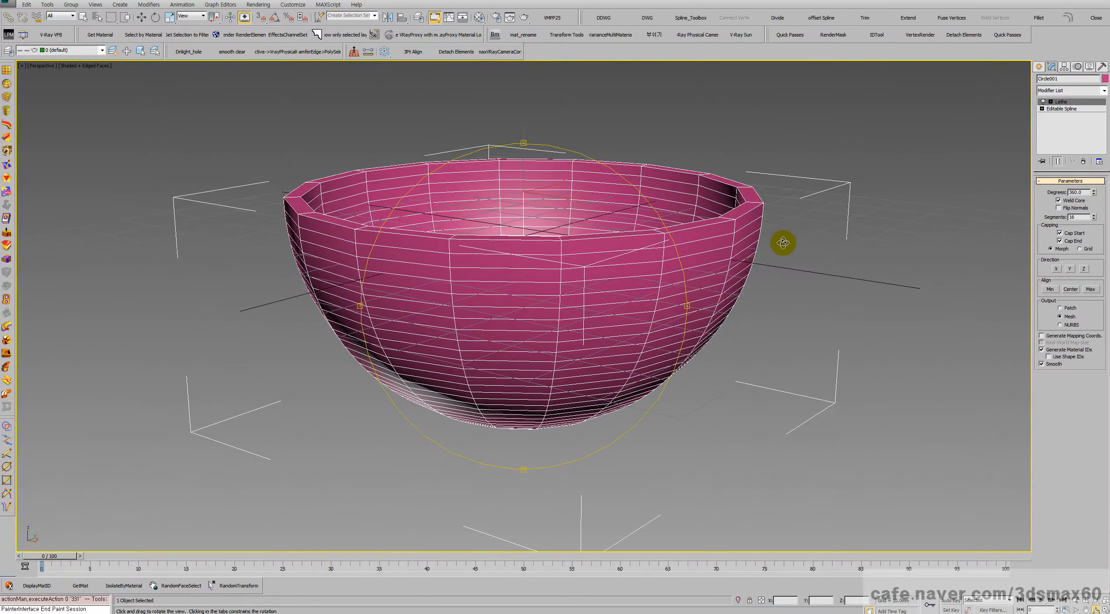
Convert the lathed bowl to Editable Poly and show it in the Front view
key(ctrl+e)
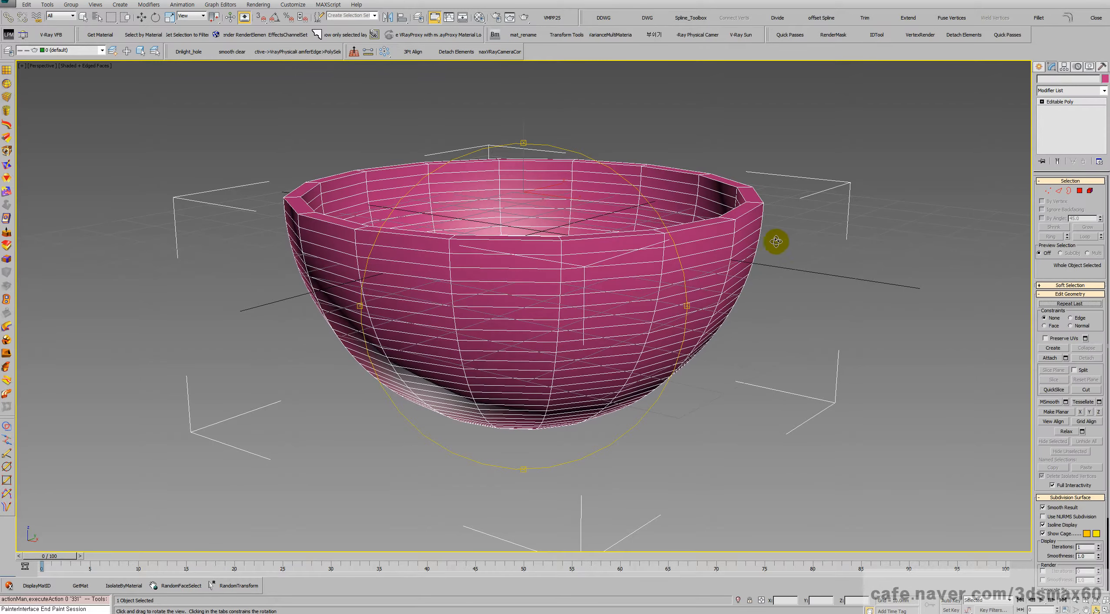
key(4)
key(f)
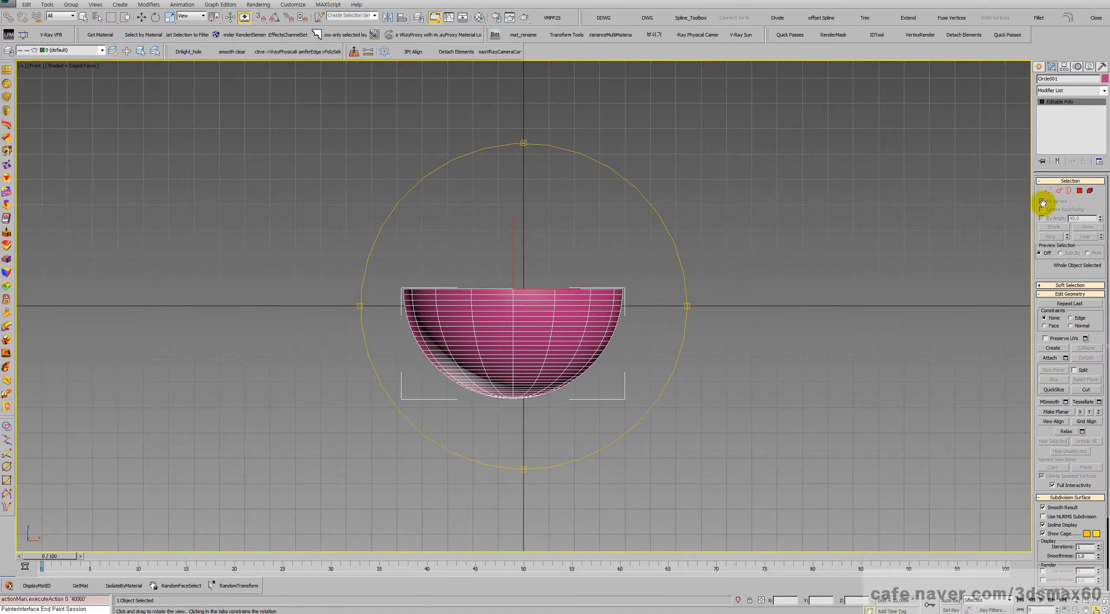
Review the forum question's reference images of the sliced glass in the browser, keeping the bowl at object level
click(1056, 191)
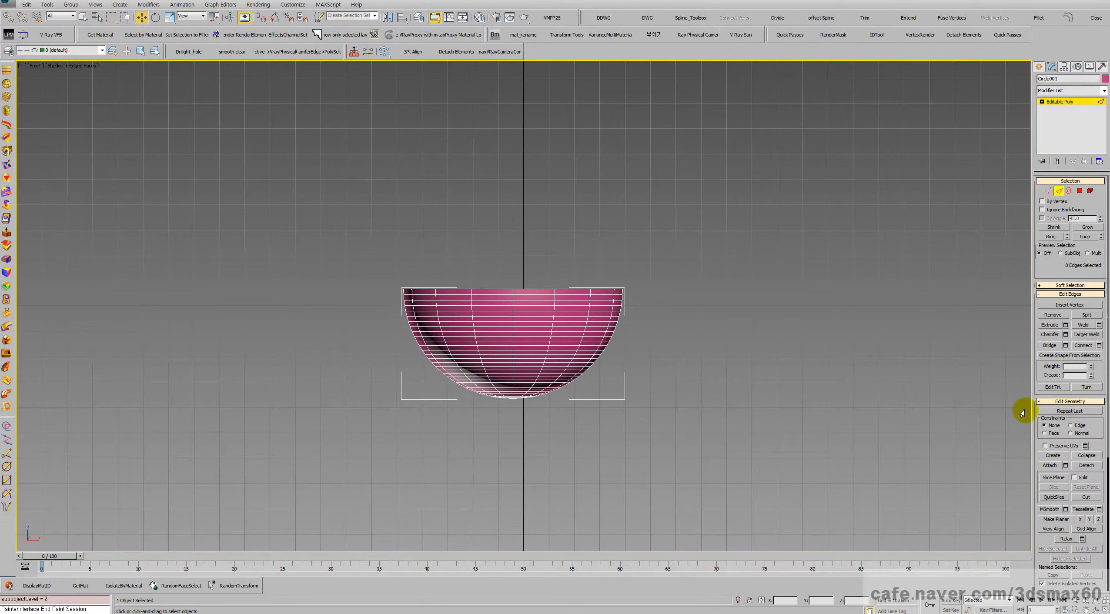
key(w)
key(alt+Tab)
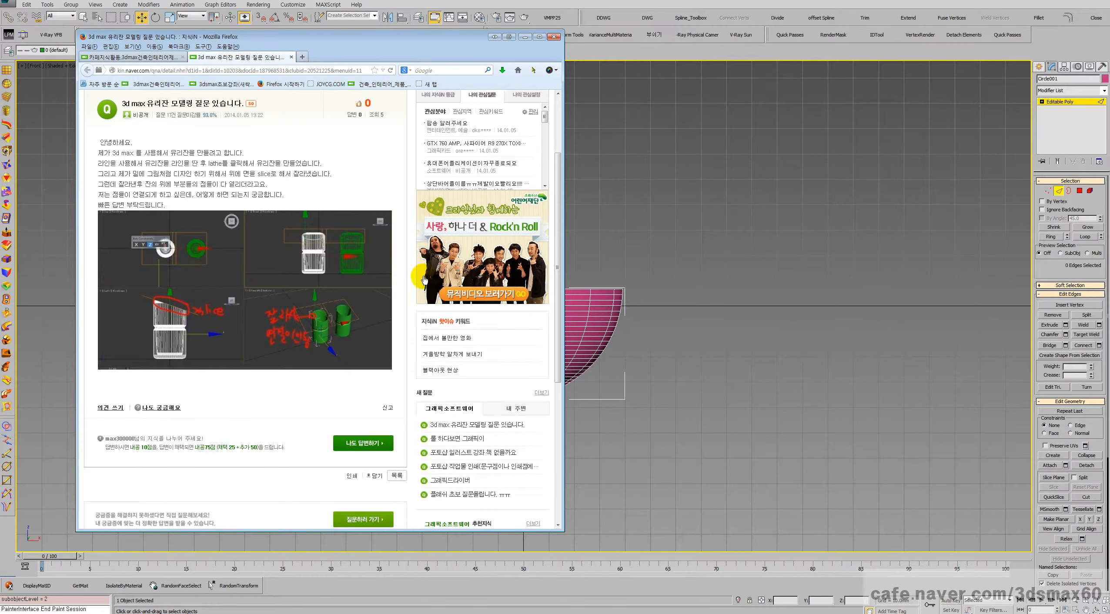
click(1055, 102)
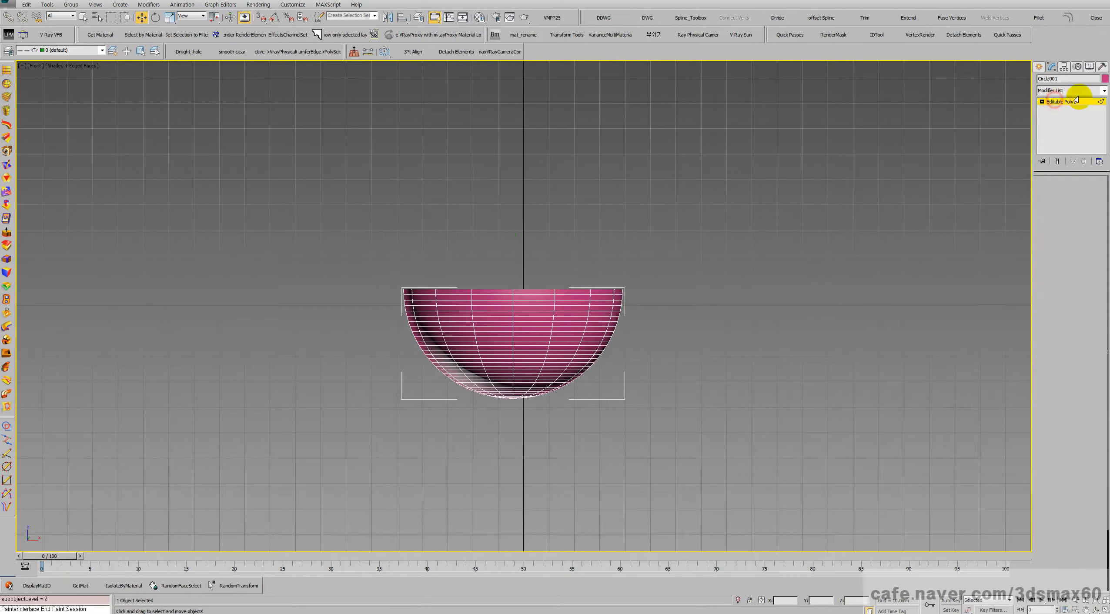
Add a Slice modifier to the bowl and activate its slice plane
click(1100, 91)
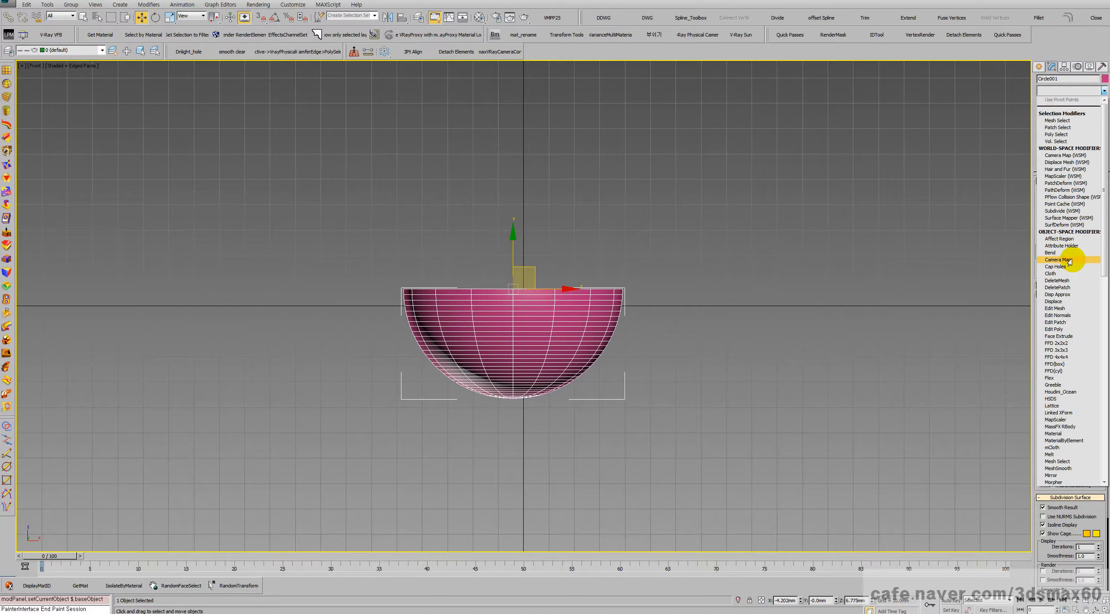
text(sl)
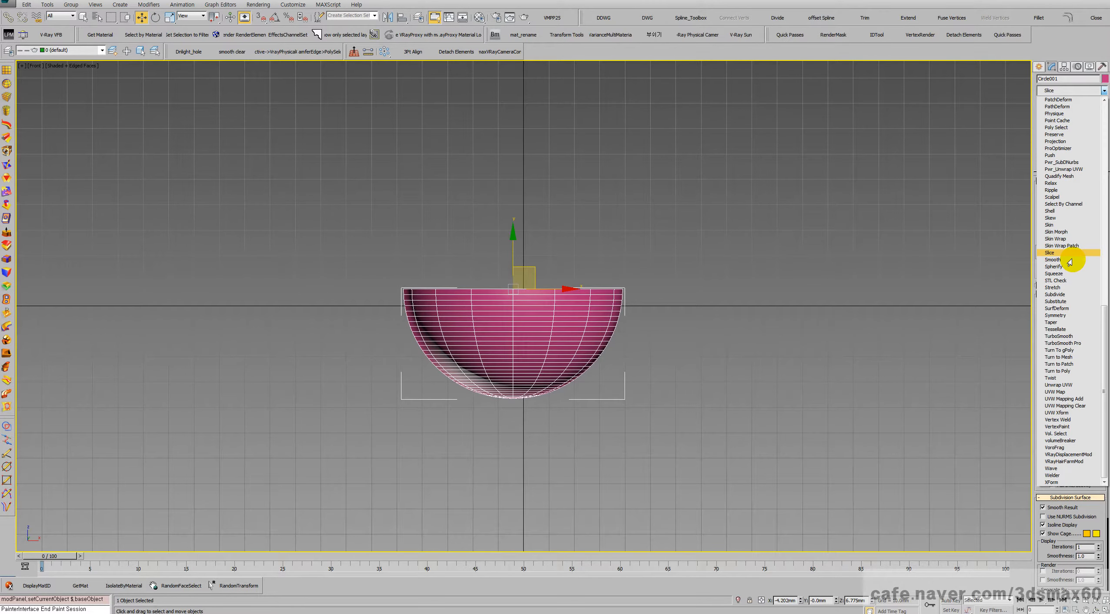
click(1083, 252)
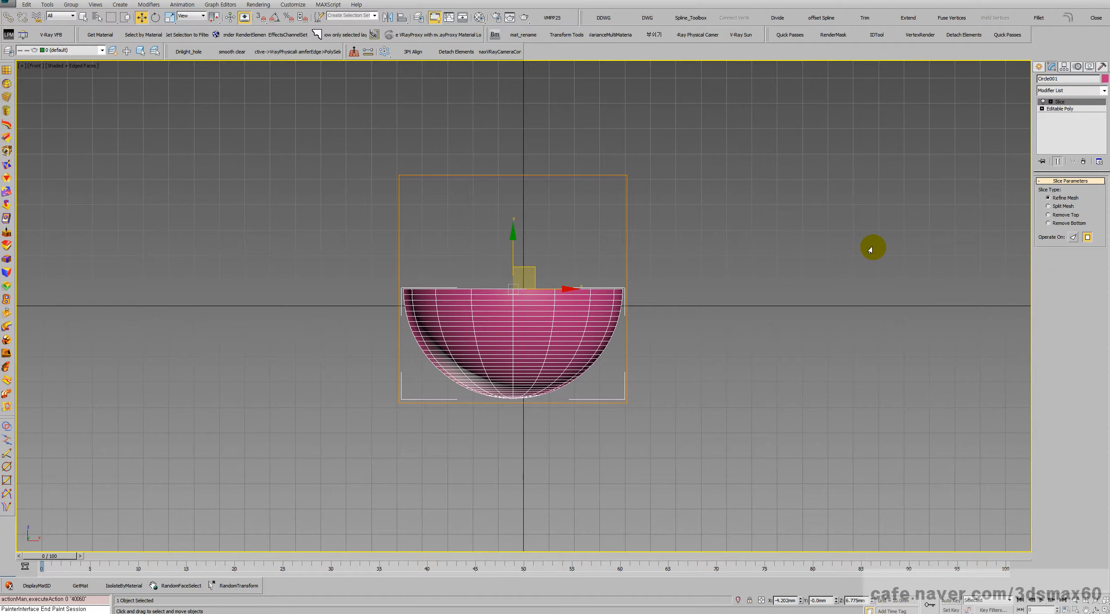
key(1)
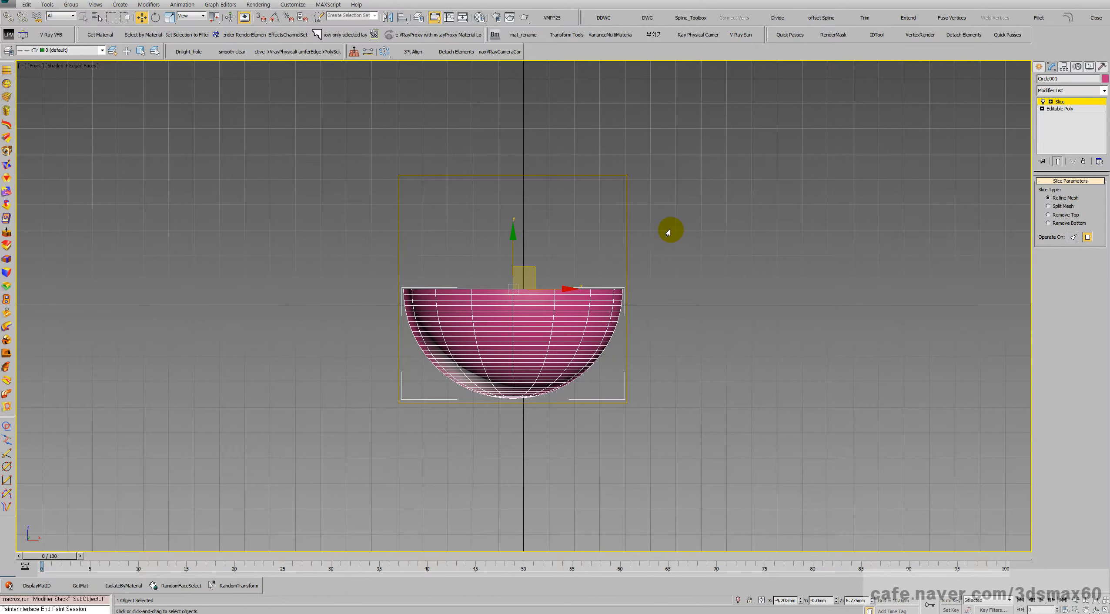
Tilt the slice plane to a shallow slant below the rim in the Left view and cut the bowl there with Remove Bottom
key(t)
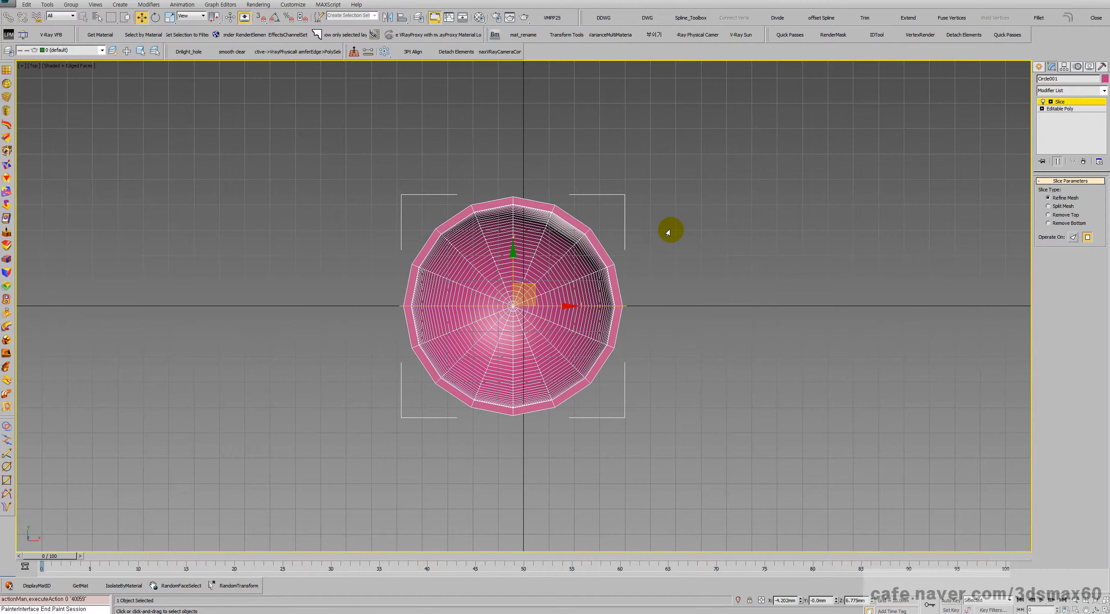
key(f)
right_click(633, 261)
click(636, 276)
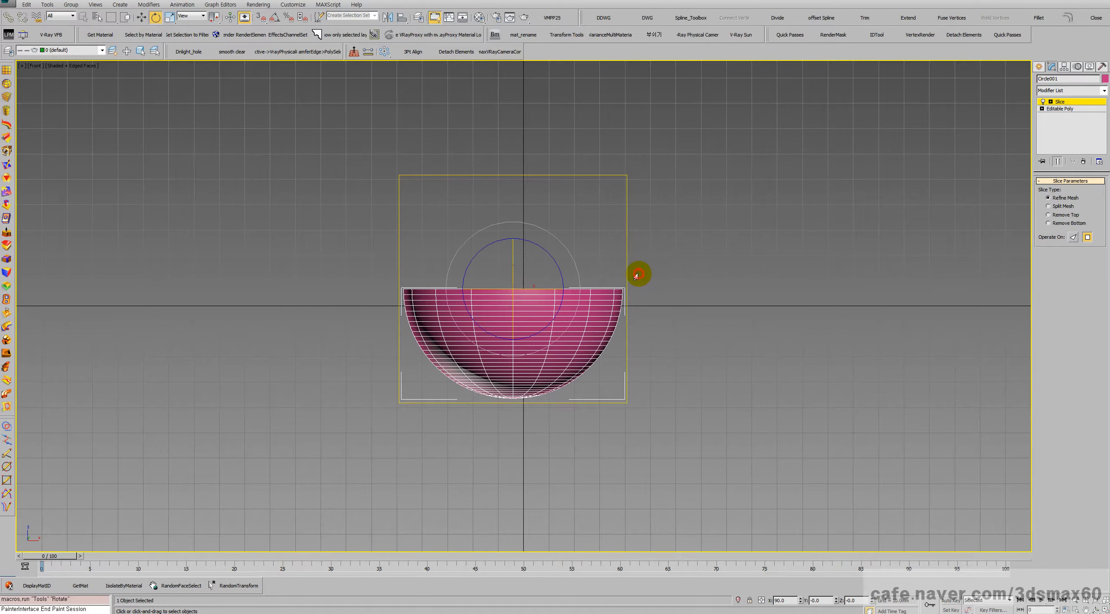
key(l)
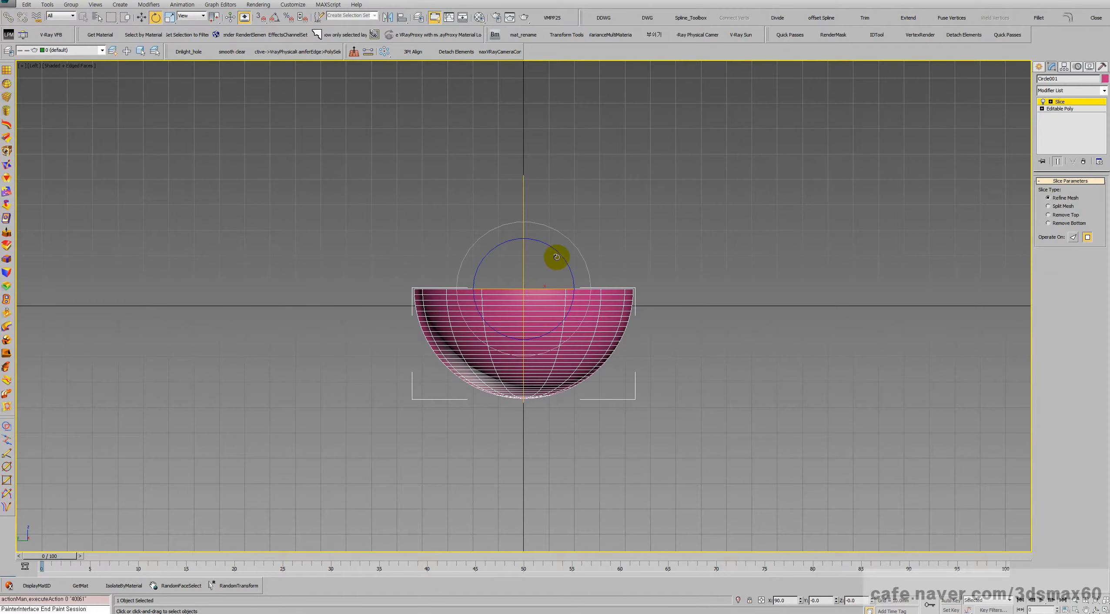
drag(559, 256, 529, 414)
right_click(525, 302)
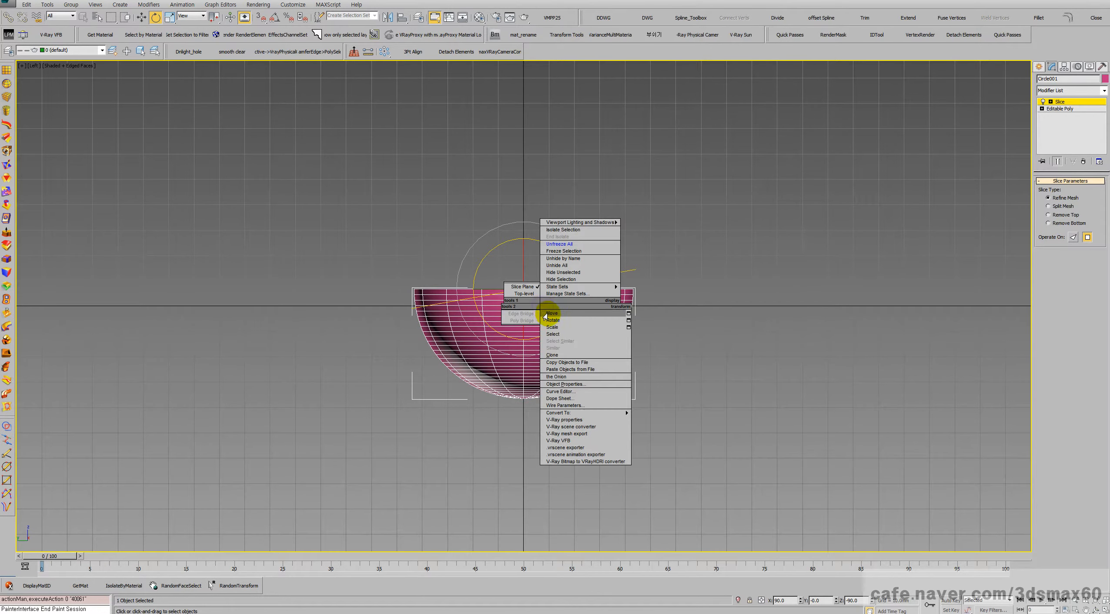
click(546, 317)
drag(520, 247, 537, 279)
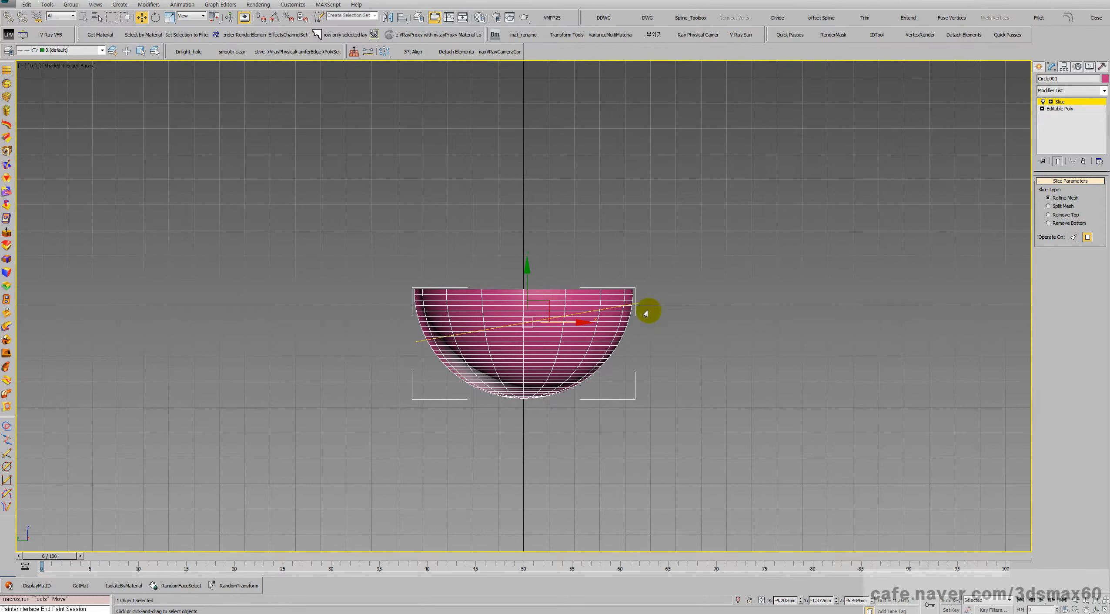
click(1061, 215)
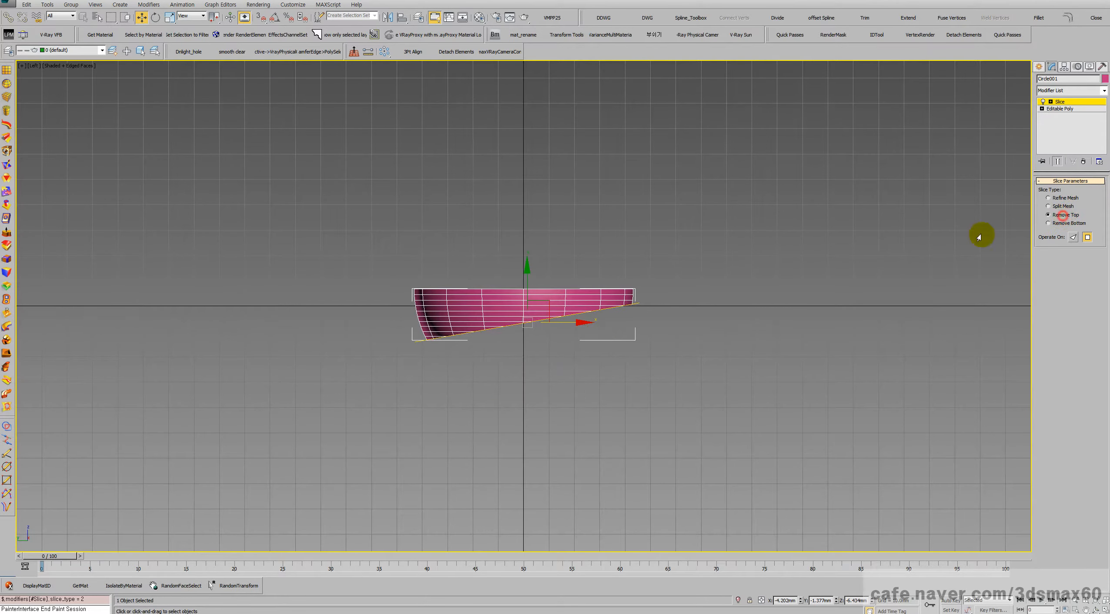
click(1048, 222)
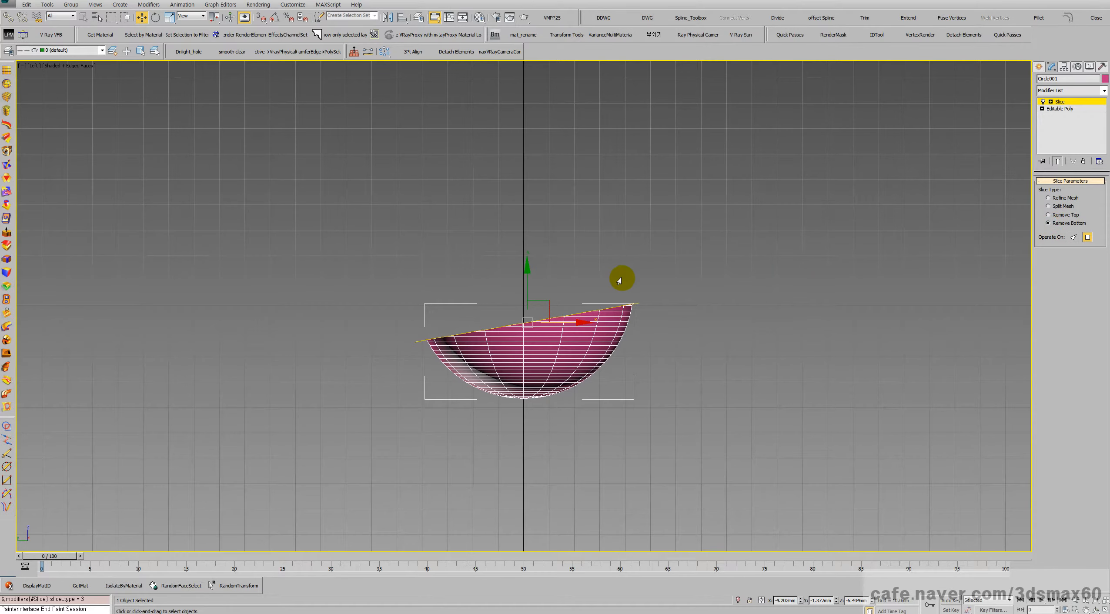
Examine the sliced rim between the inner and outer walls in Perspective, with edges displayed and with edges hidden
key(ctrl+r)
drag(624, 278, 655, 319)
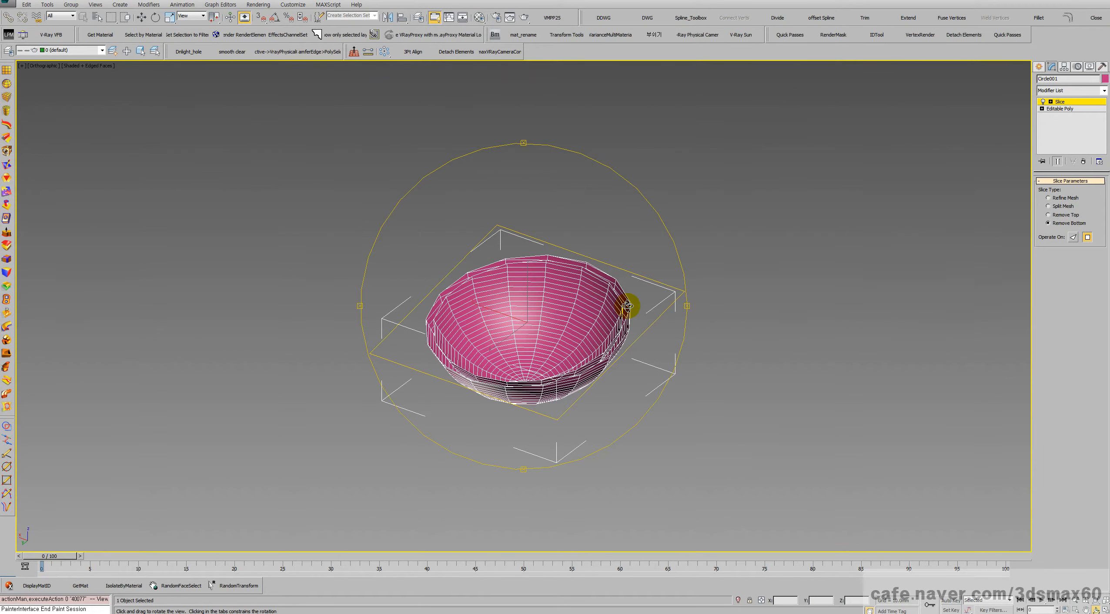
key(p)
scroll(647, 301, up, 5)
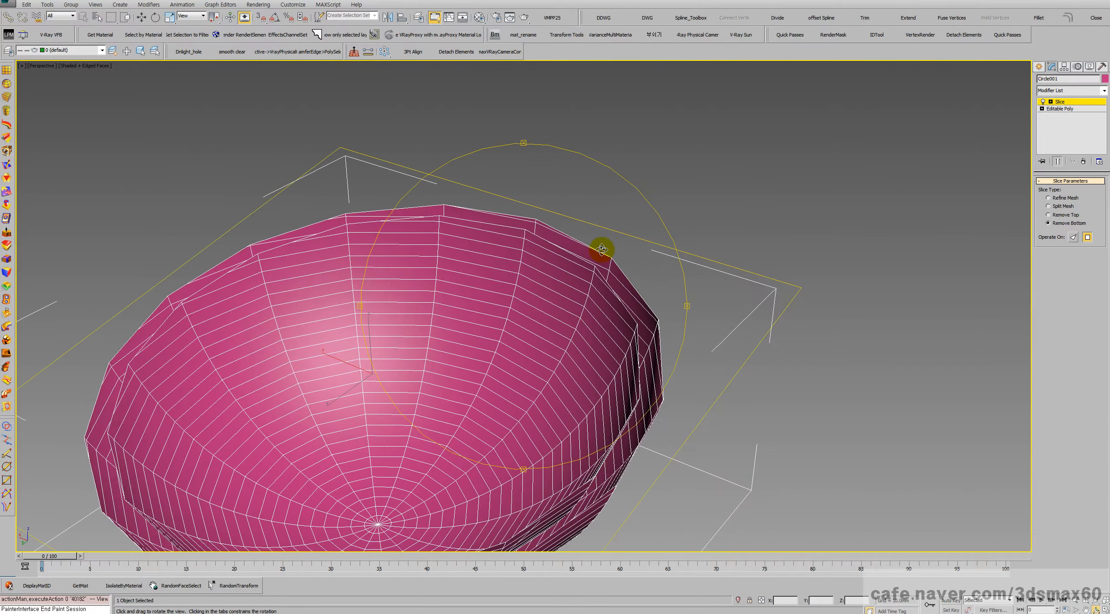
scroll(550, 250, up, 5)
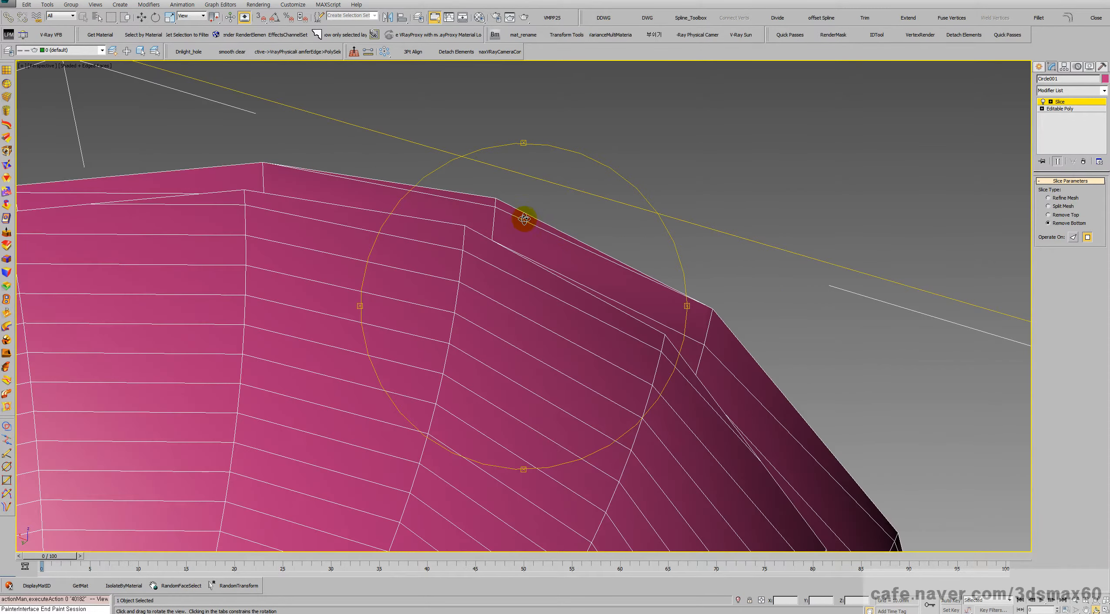
scroll(525, 218, down, 5)
drag(526, 218, 587, 253)
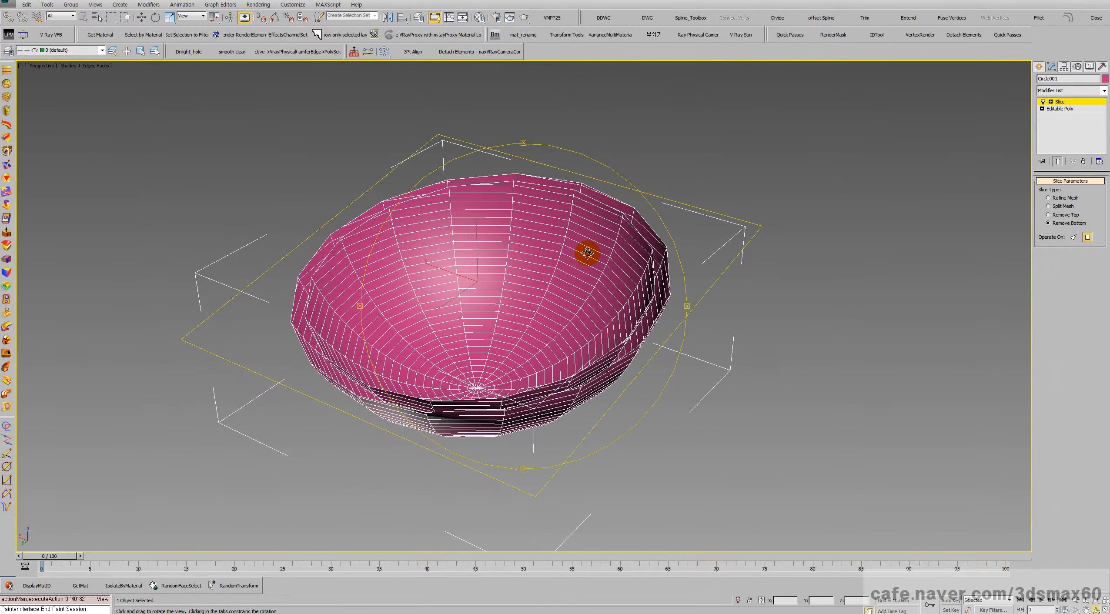
click(1060, 102)
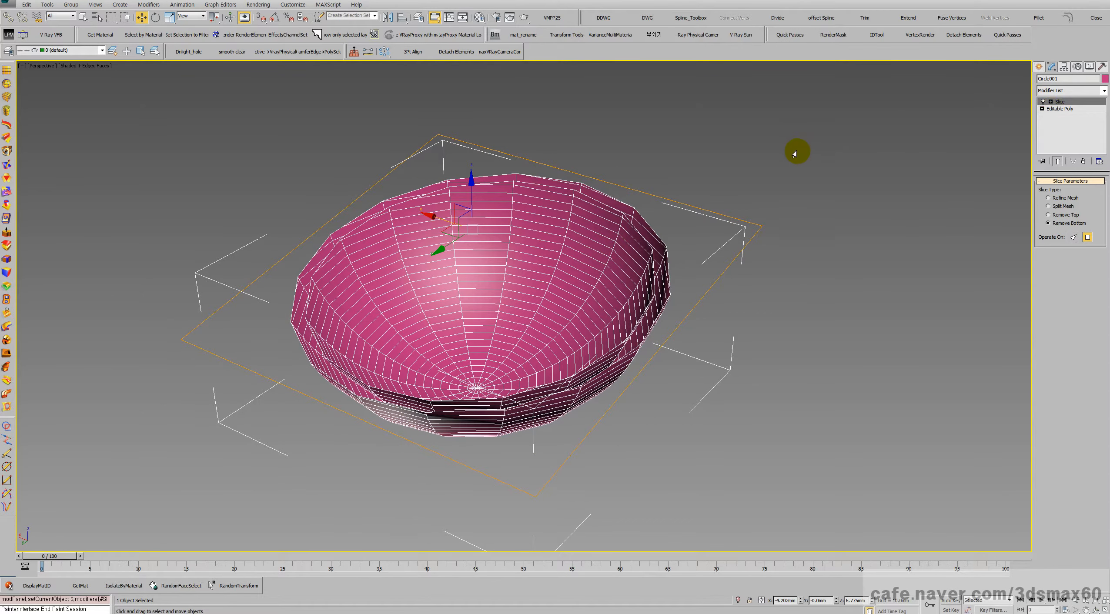
key(F4)
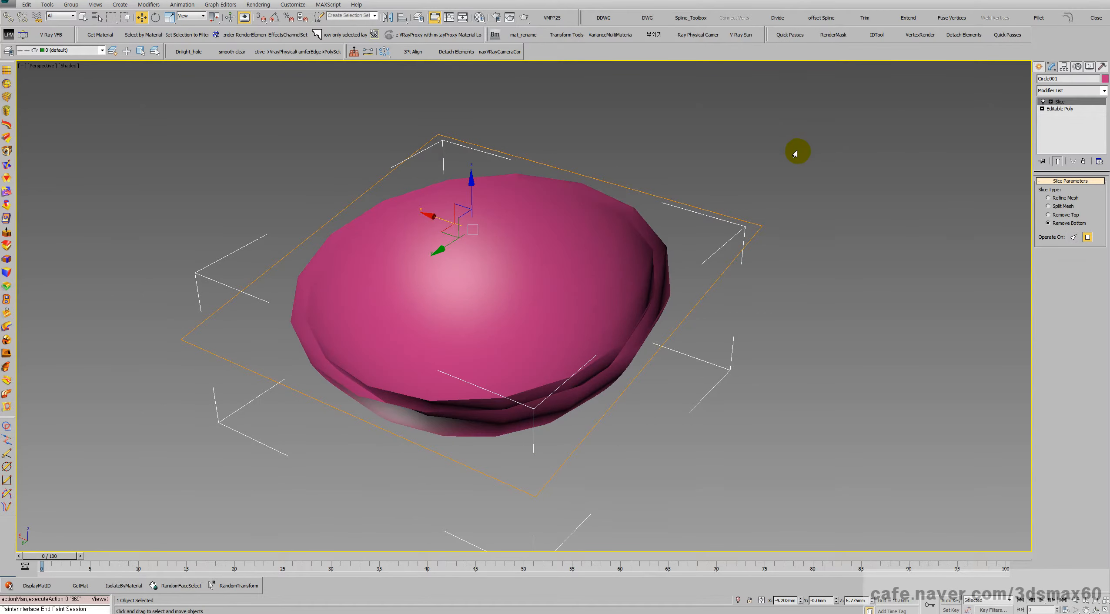
Try to close the open rim of the sliced bowl with a Cap Holes modifier
click(1103, 91)
key(Up)
key(Up)
key(Up)
key(Up)
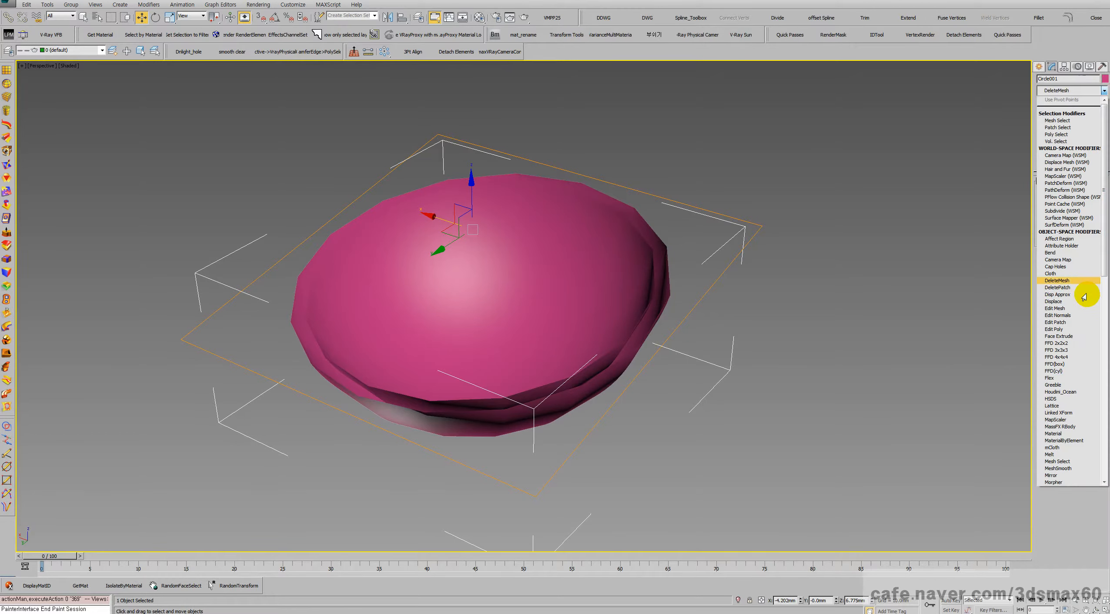
key(Return)
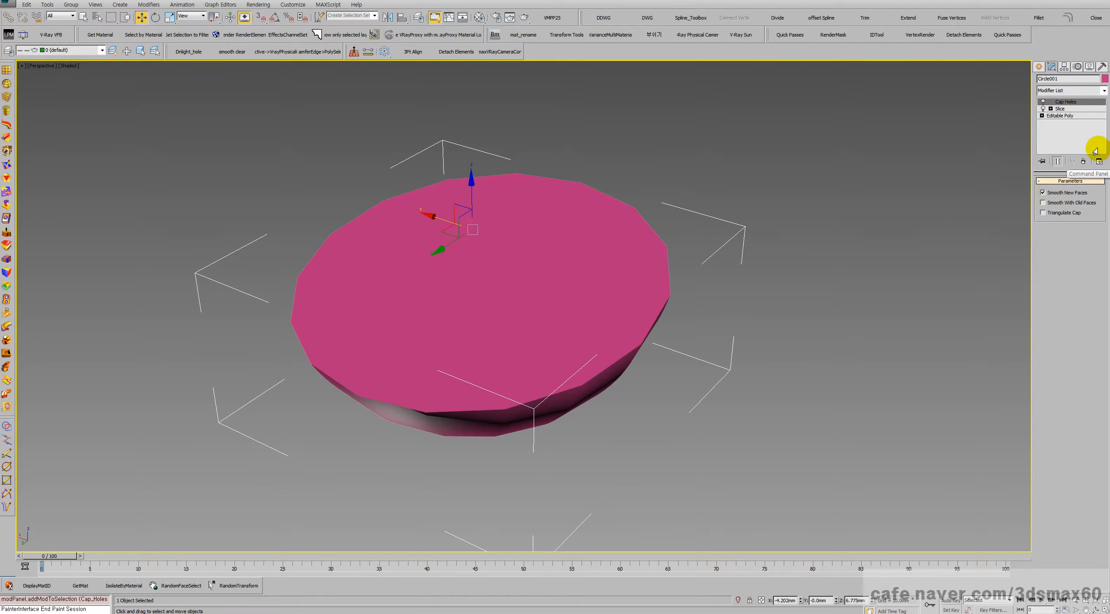
Delete the Cap Holes and Slice modifiers, leaving only the Editable Poly bowl
click(1083, 161)
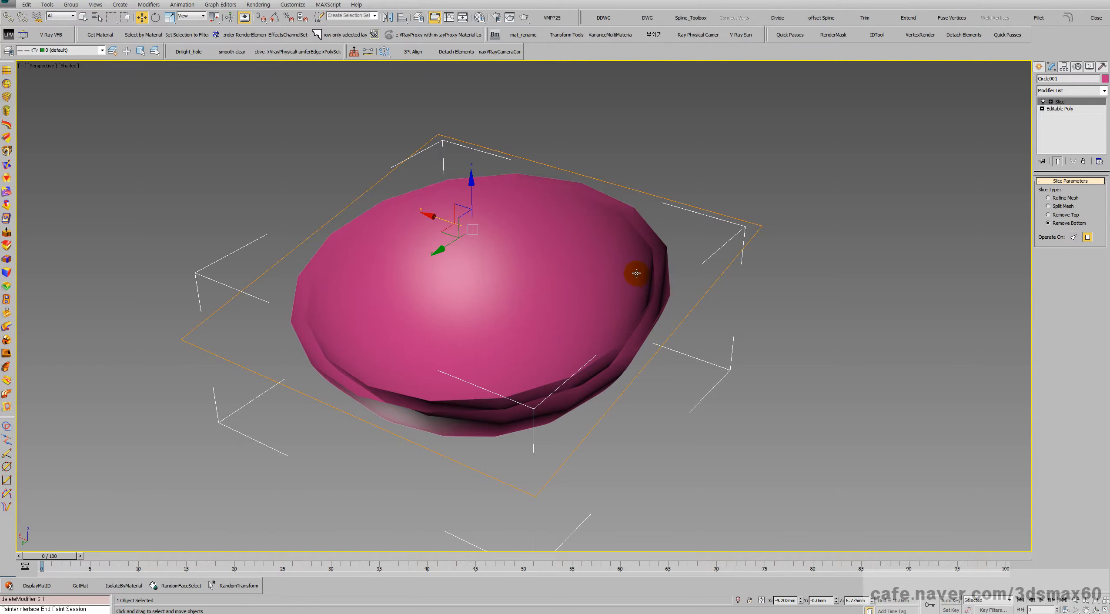
click(1080, 162)
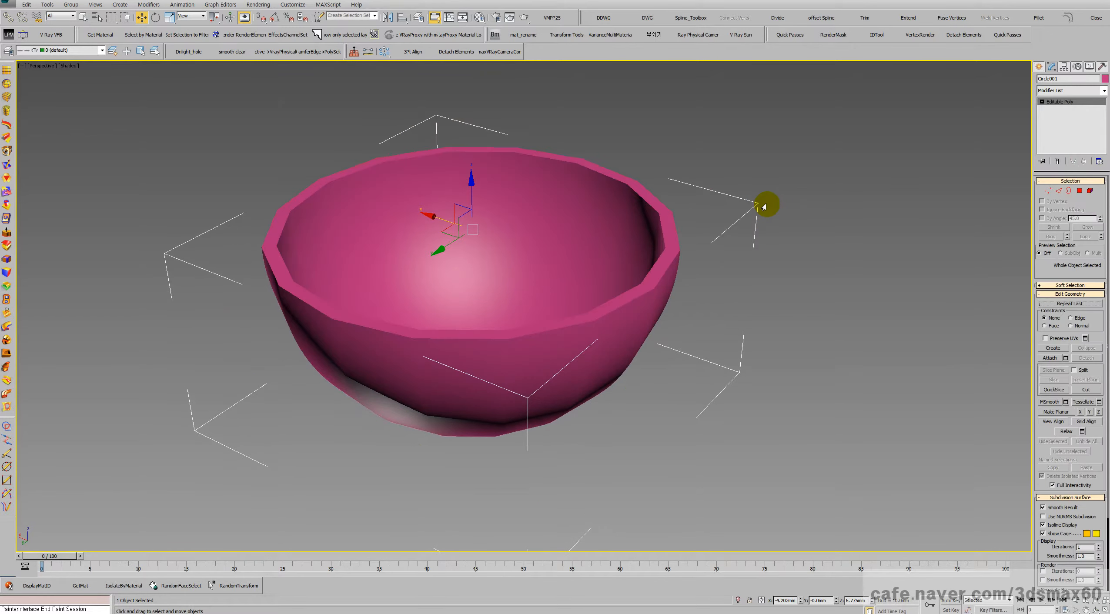
click(1102, 91)
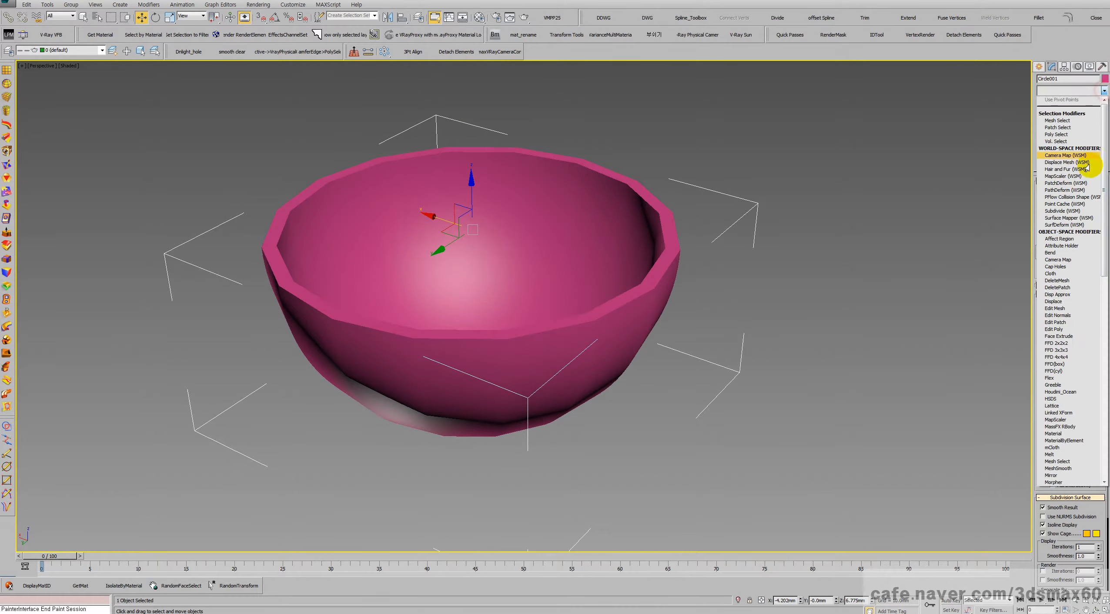
scroll(1079, 244, down, 2)
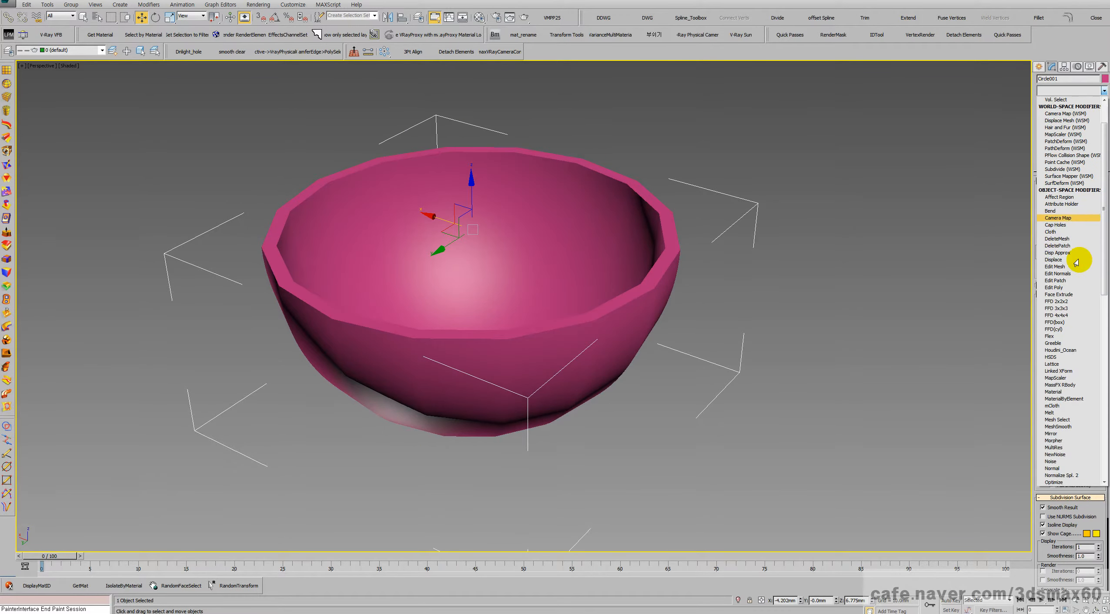
key(x)
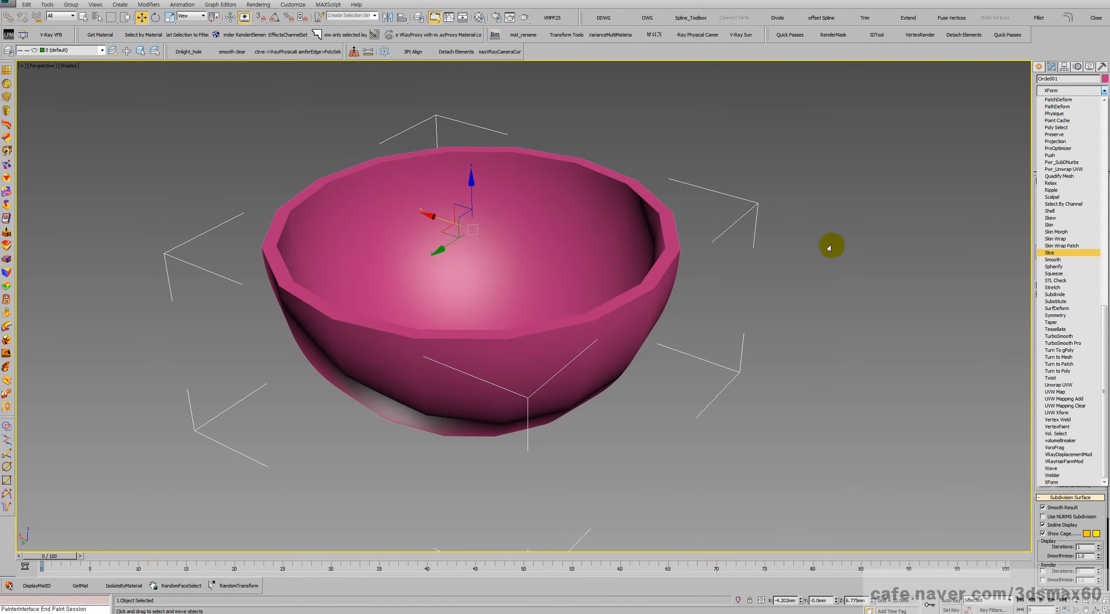
click(708, 265)
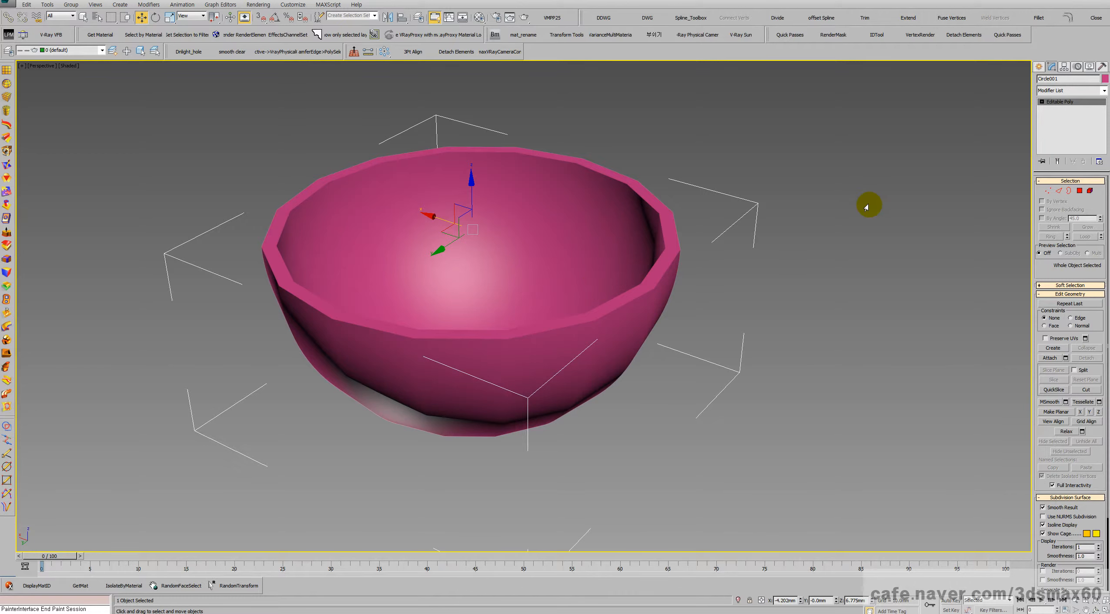
click(1058, 191)
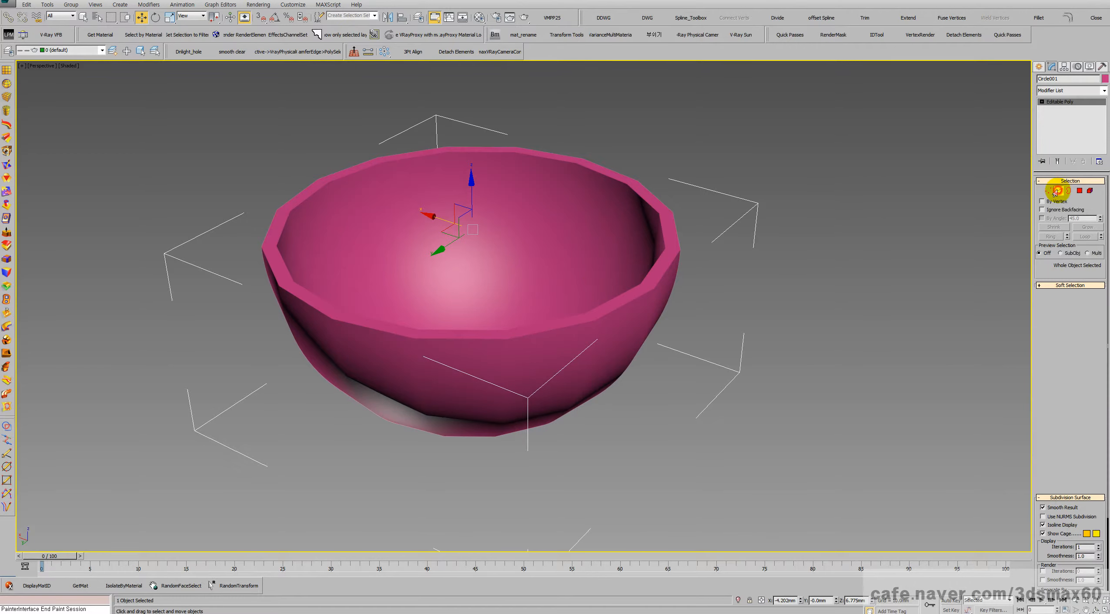
click(1058, 190)
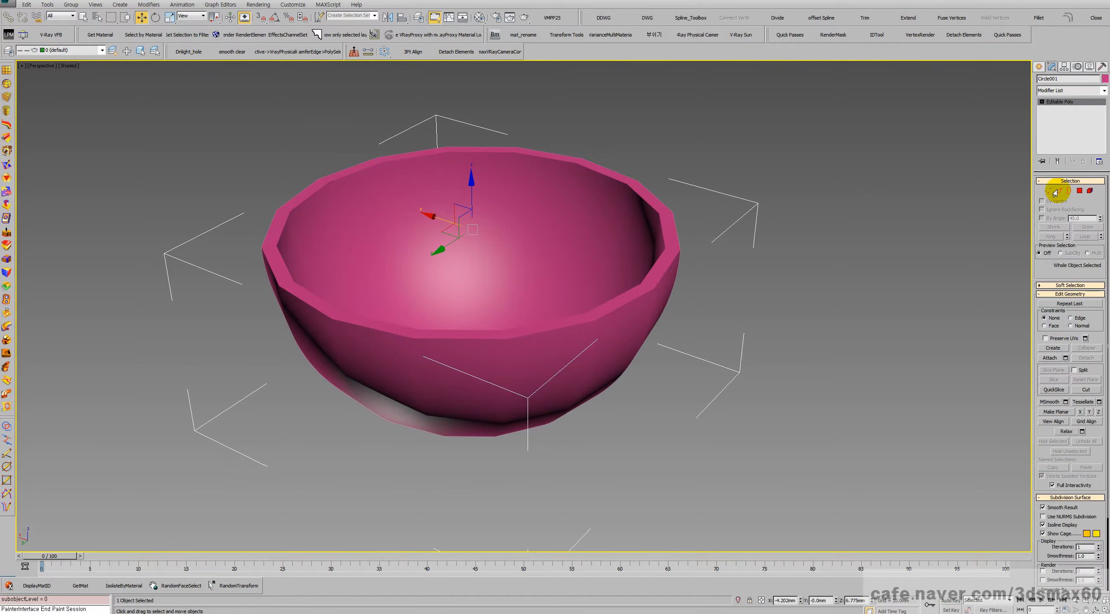
middle_drag(528, 201, 564, 242)
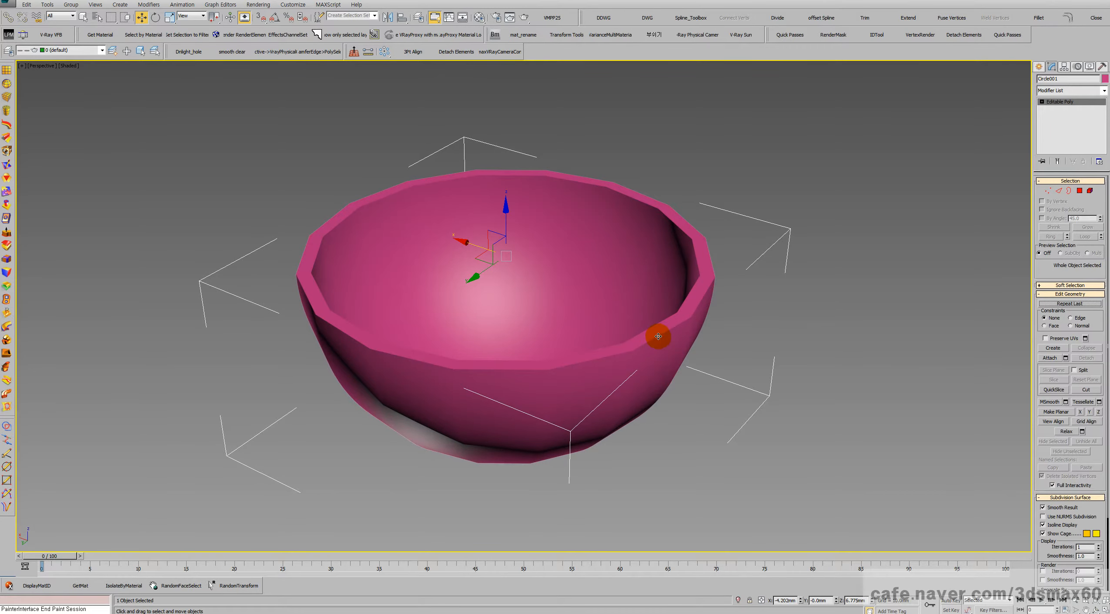
Activate Slice Plane at the bowl's Edge level and rotate the plane to a shallow slant in the Left view
key(f)
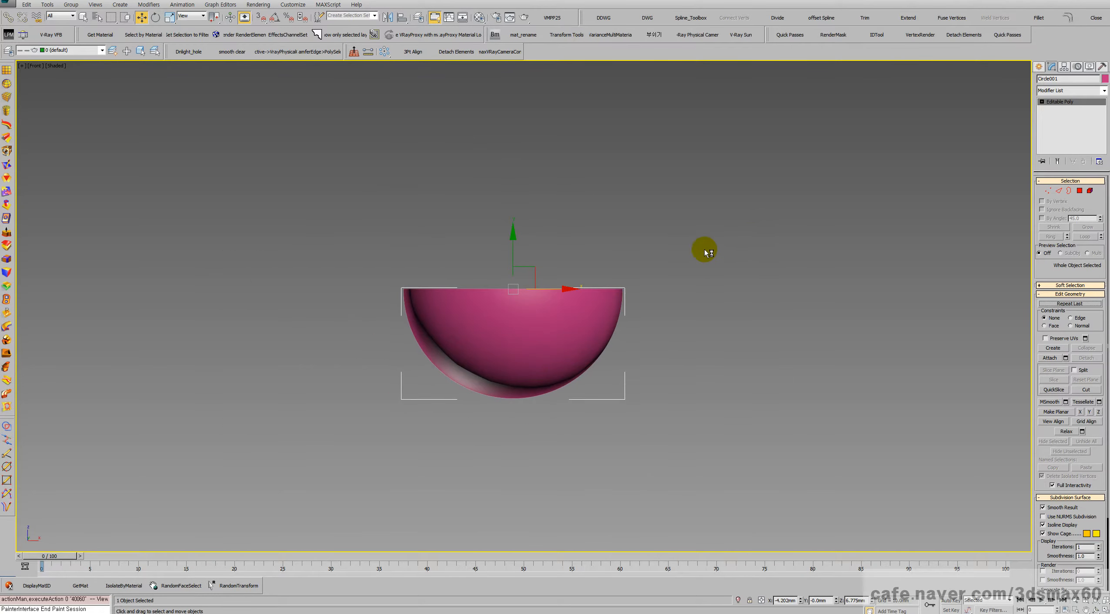
click(1058, 191)
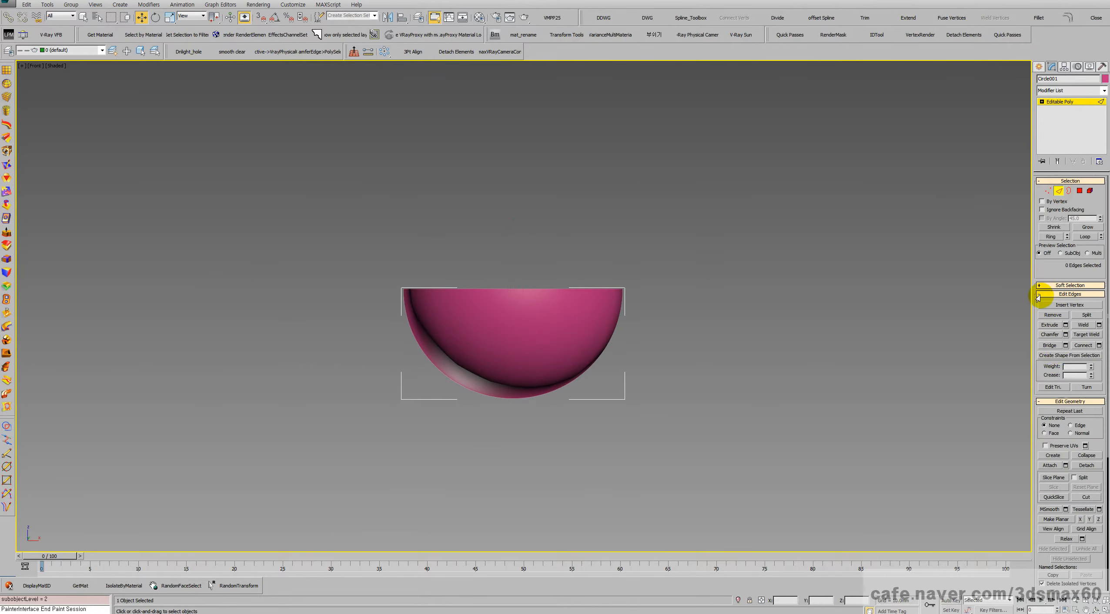
drag(1093, 423, 1077, 242)
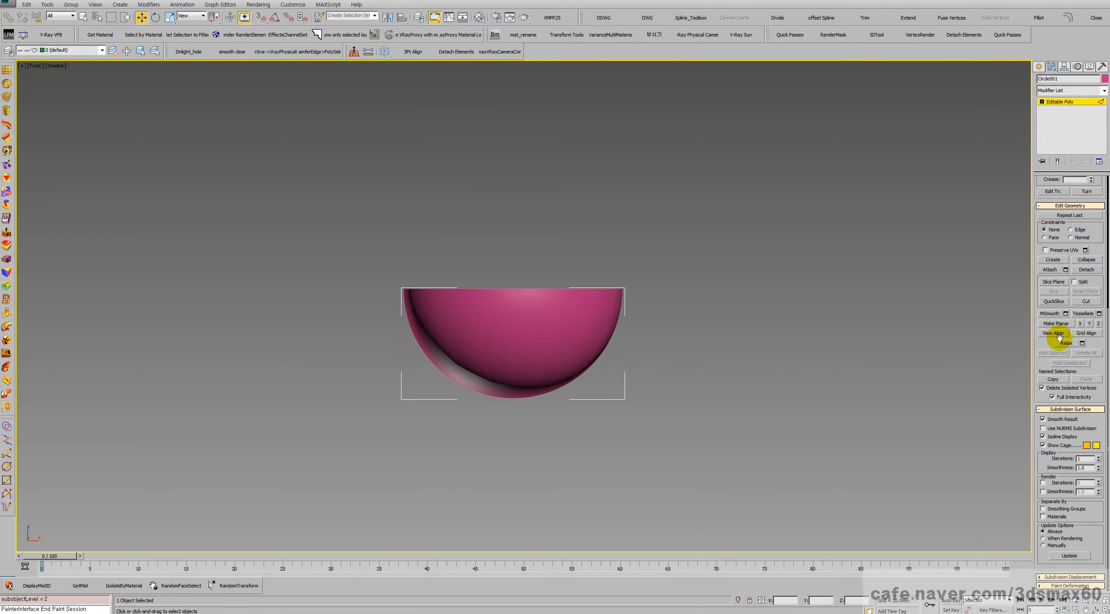
click(1065, 282)
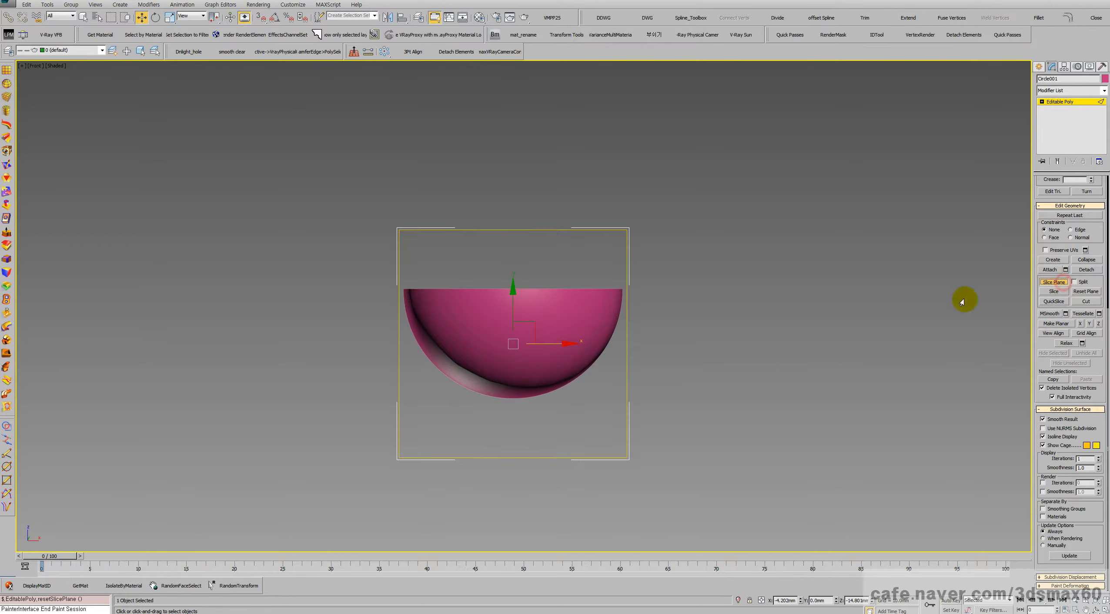
key(l)
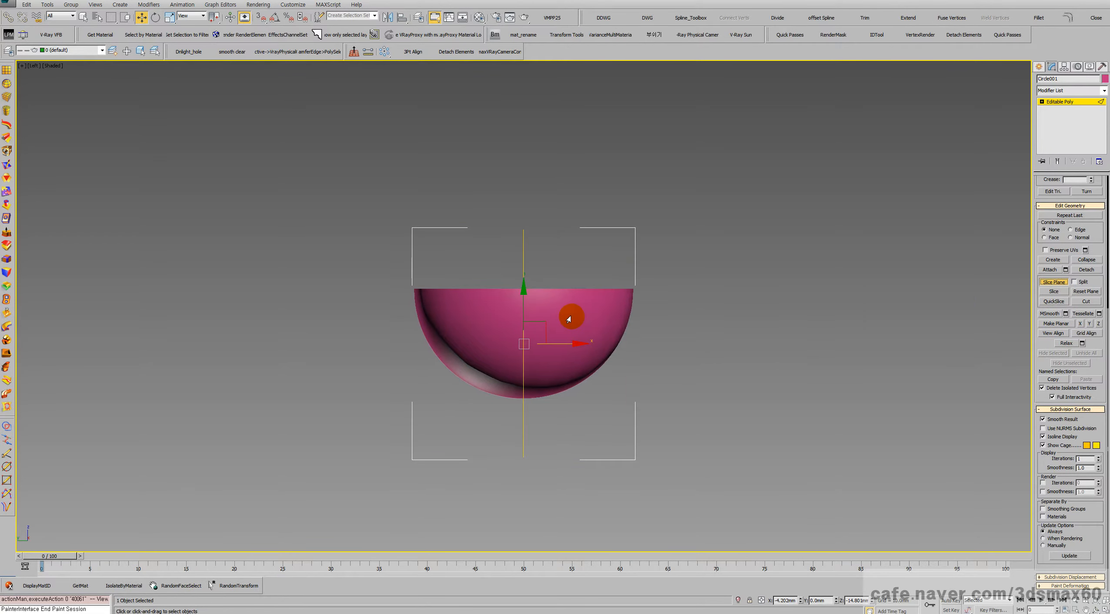
right_click(562, 347)
click(574, 364)
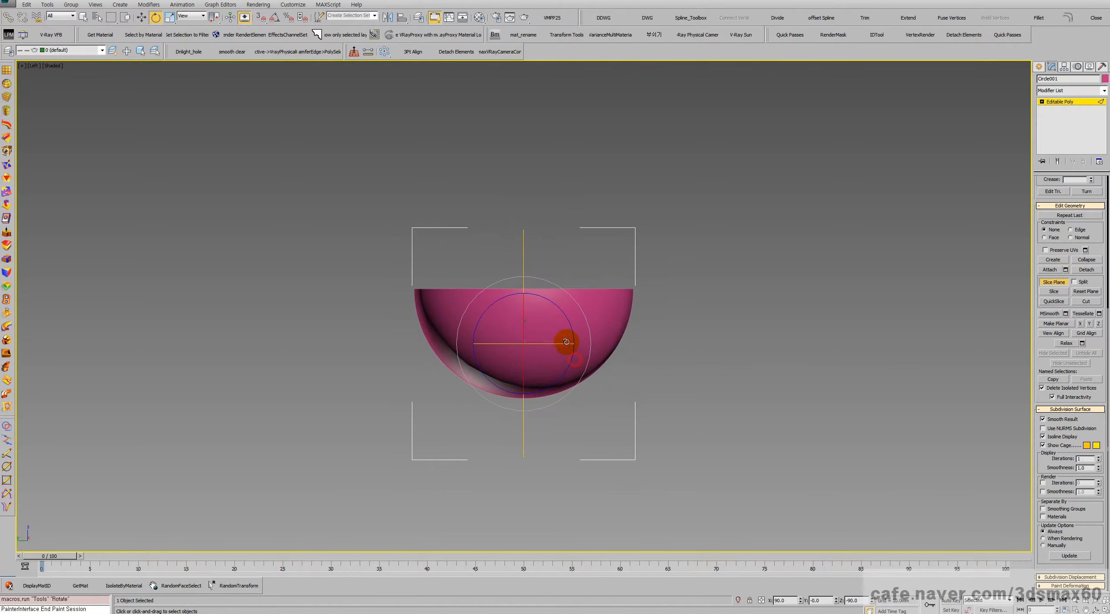
drag(566, 319, 592, 385)
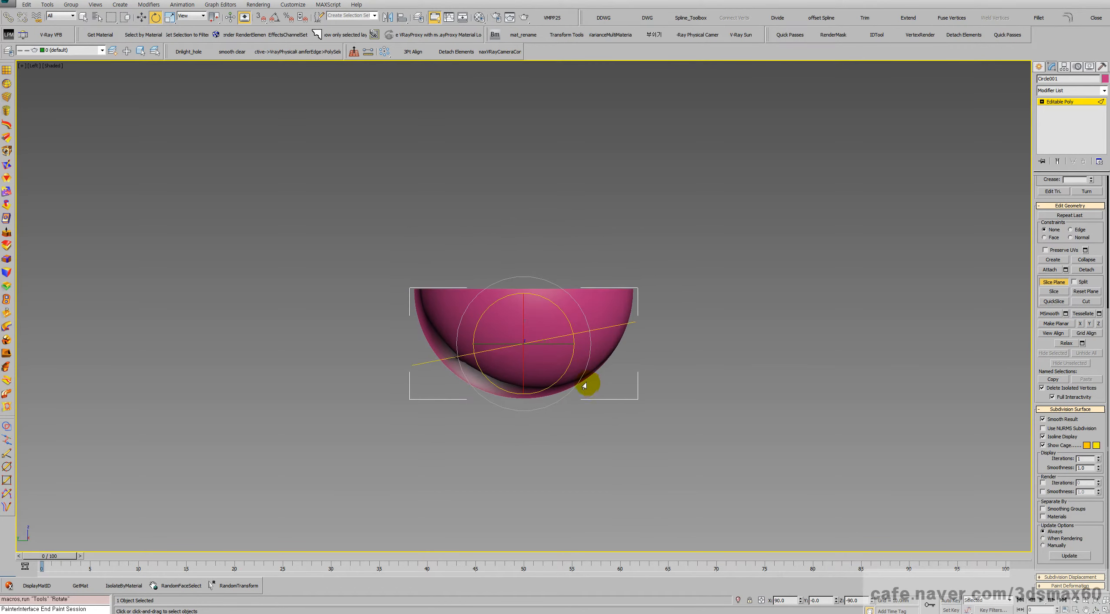
Raise the slanted slice plane to just below the rim and check its placement in the Perspective, Front and Left views
right_click(555, 358)
click(566, 364)
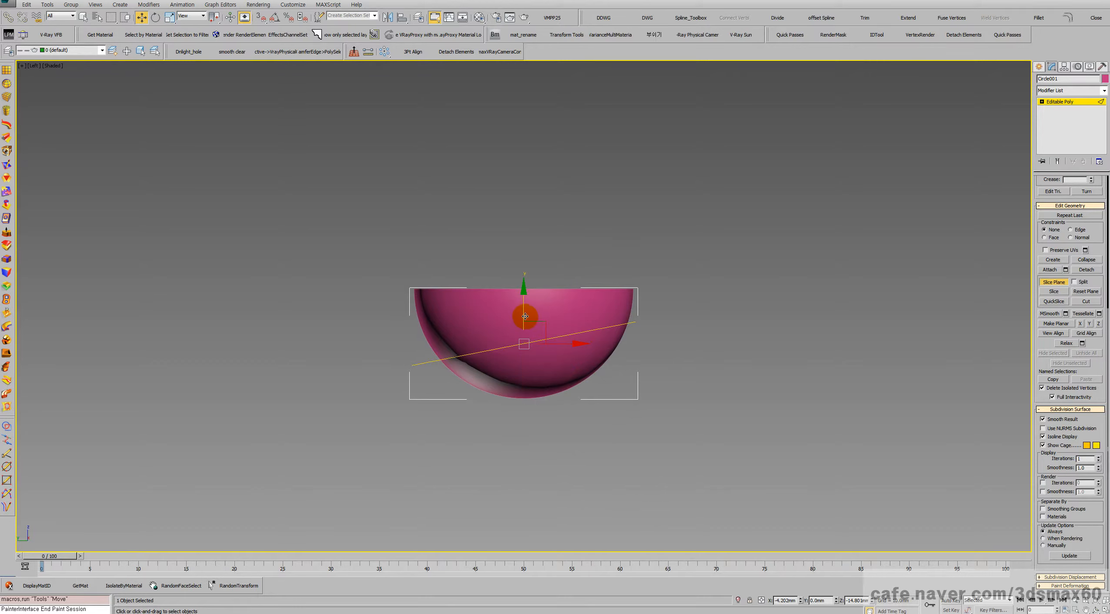
drag(525, 316, 584, 333)
key(ctrl+r)
key(p)
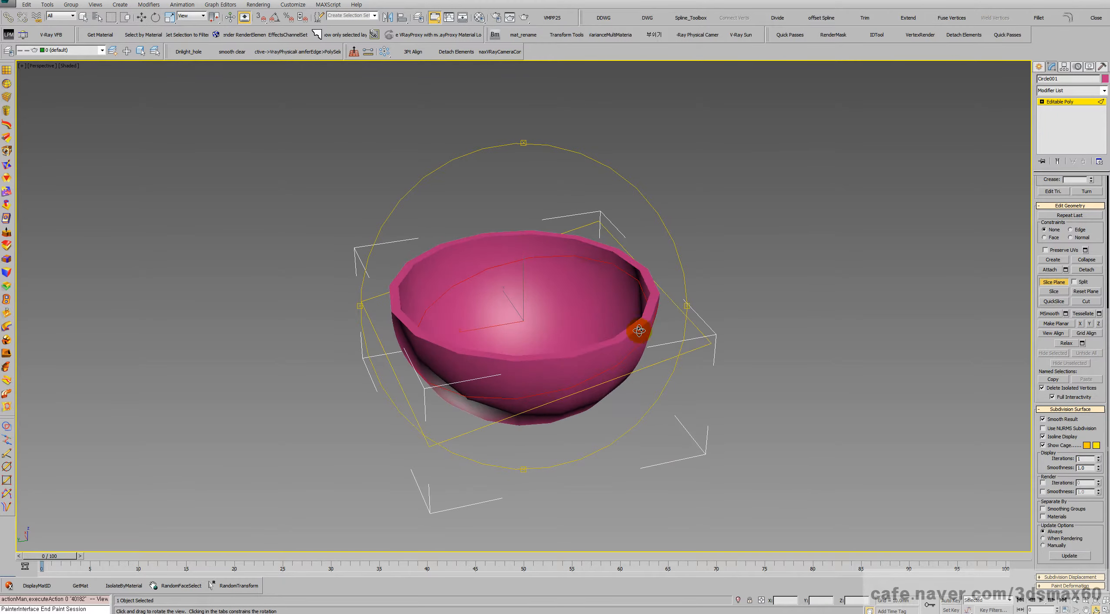
drag(611, 332, 587, 305)
key(f)
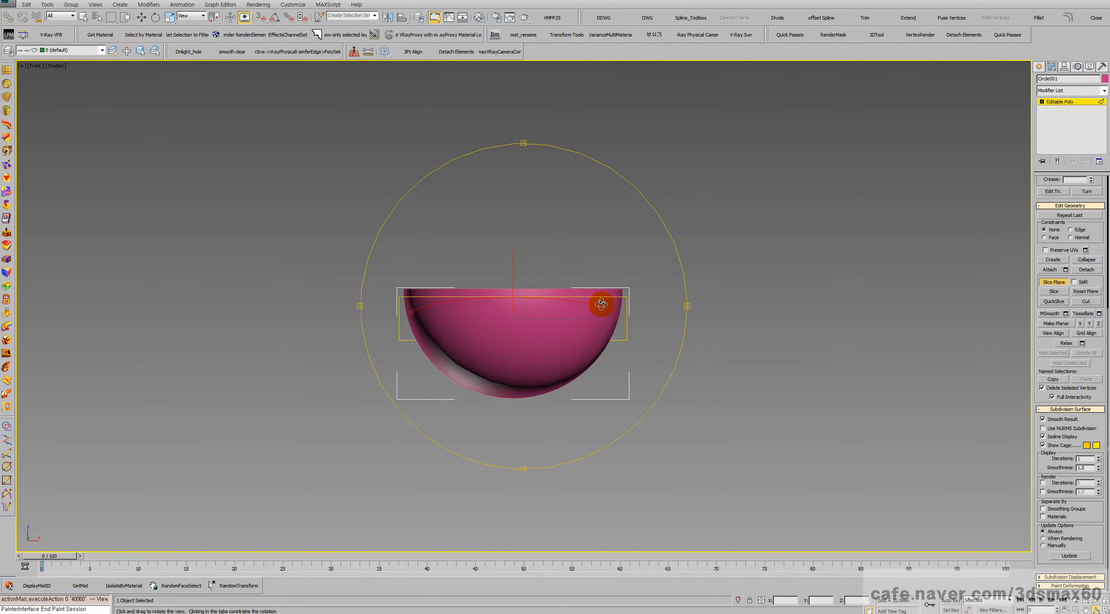
key(l)
middle_drag(601, 304, 652, 300)
scroll(652, 300, up, 4)
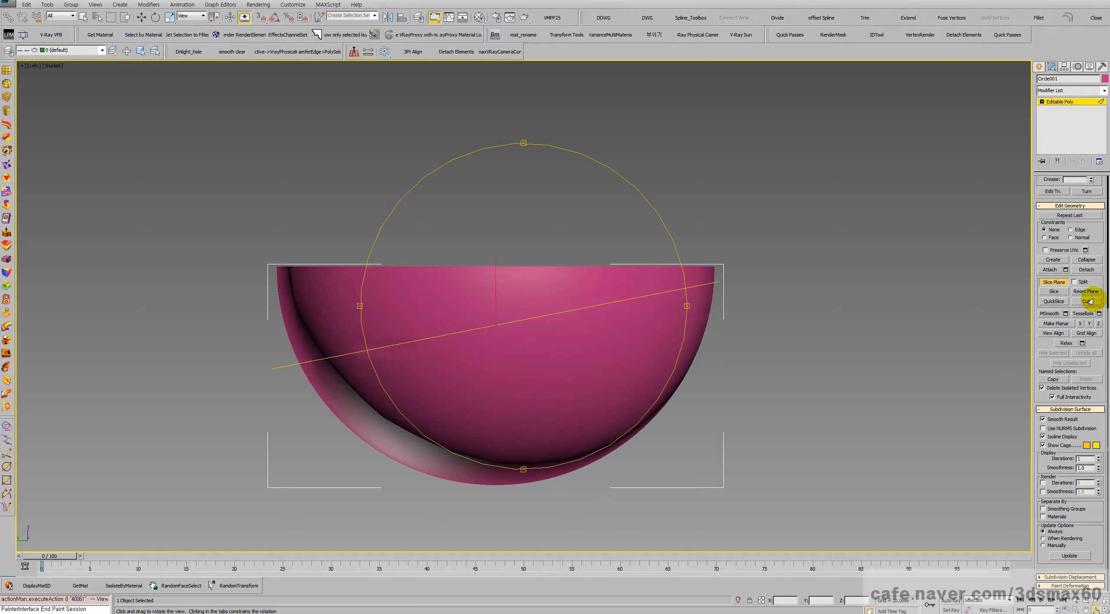
Slice the bowl's mesh along the slanted plane, exit Slice Plane and display the mesh edges
click(1053, 293)
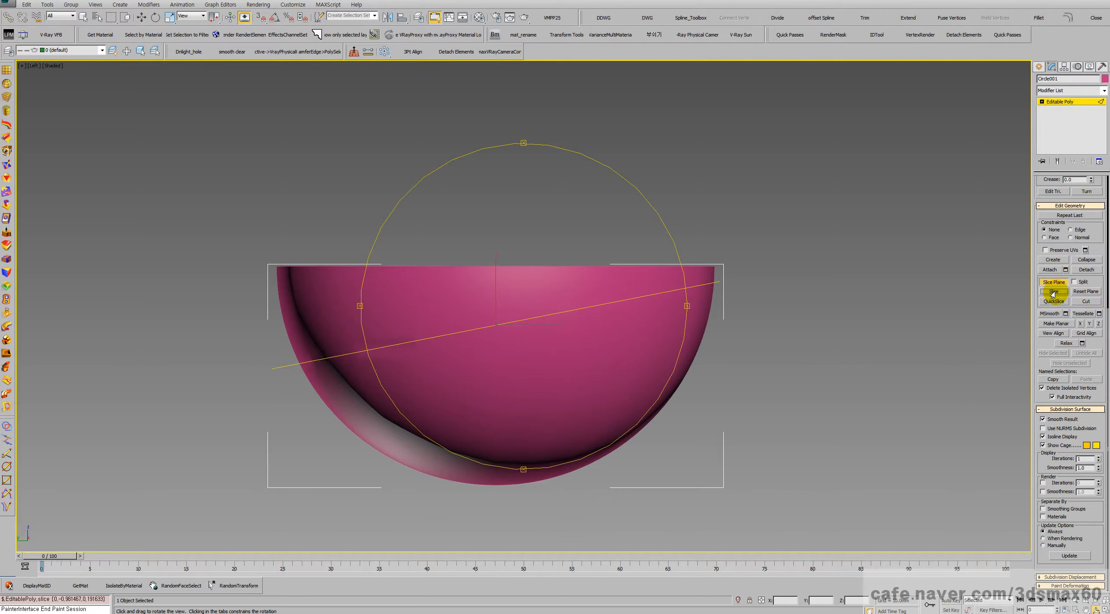
right_click(693, 289)
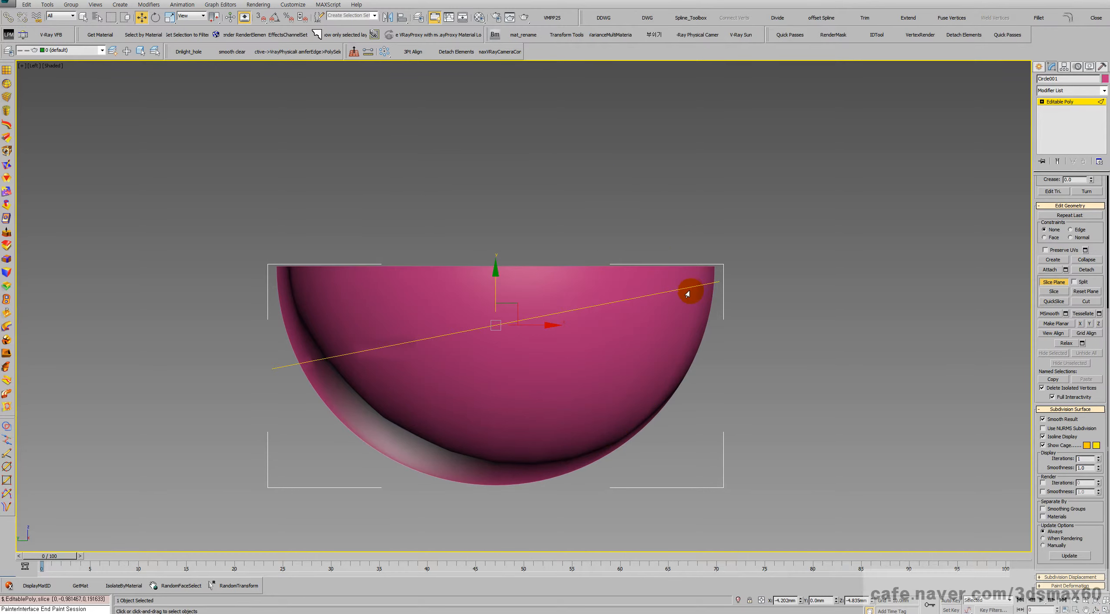
click(1052, 261)
click(1047, 282)
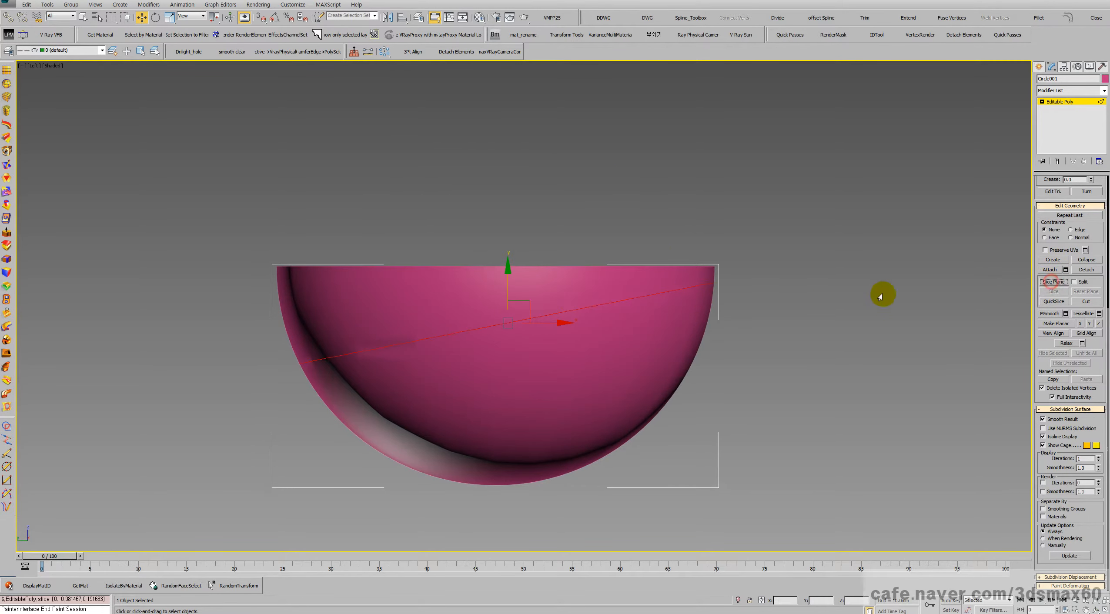
key(F4)
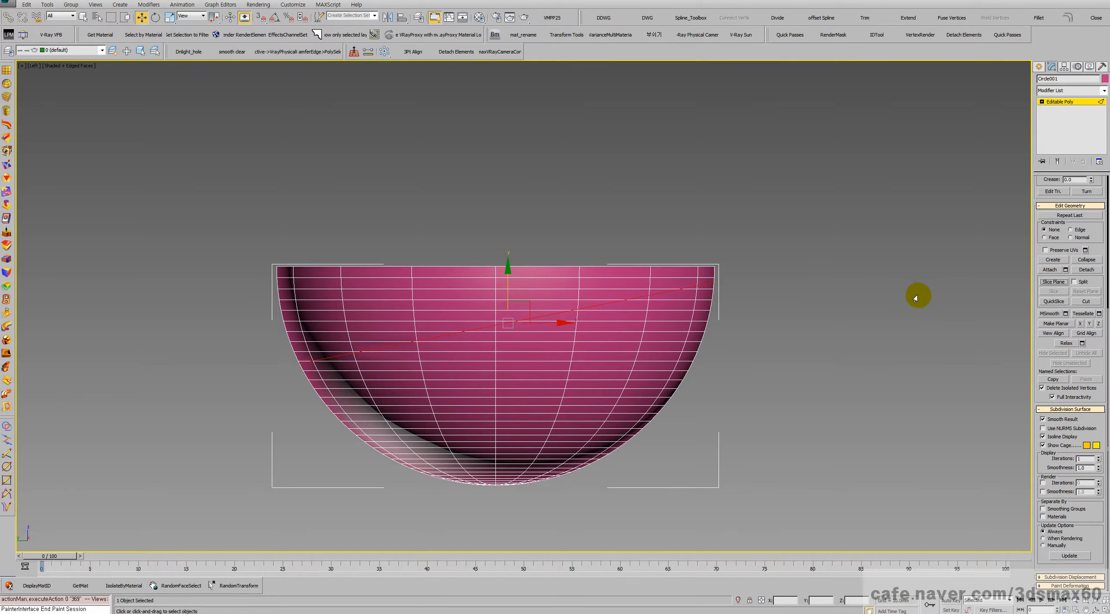
Select the bowl's element and examine the slanted cut from above and in the Left view
key(5)
click(703, 271)
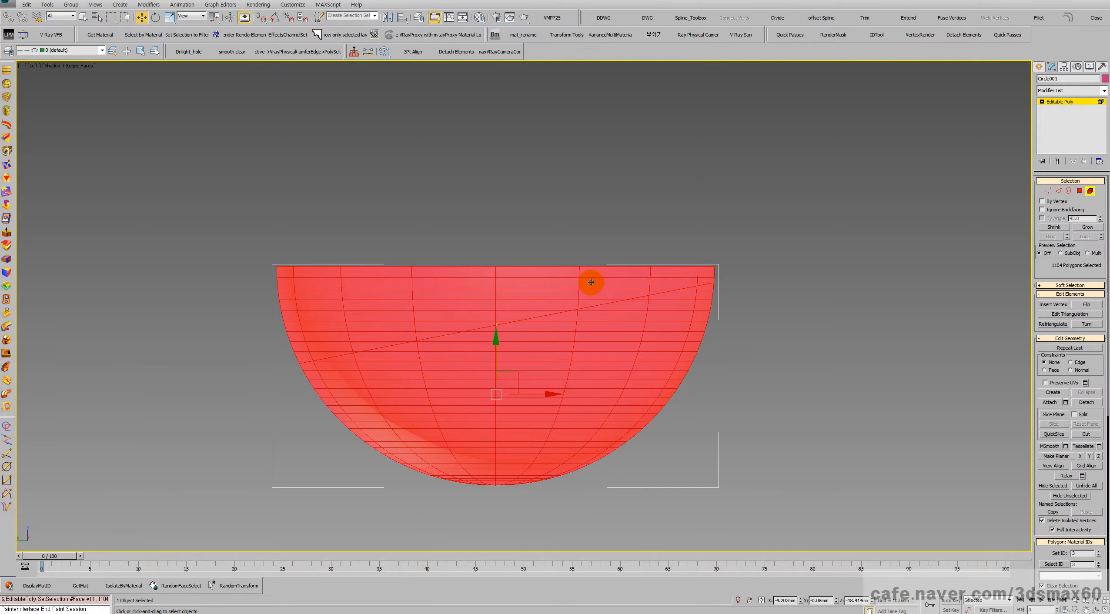
key(ctrl+r)
drag(549, 278, 660, 301)
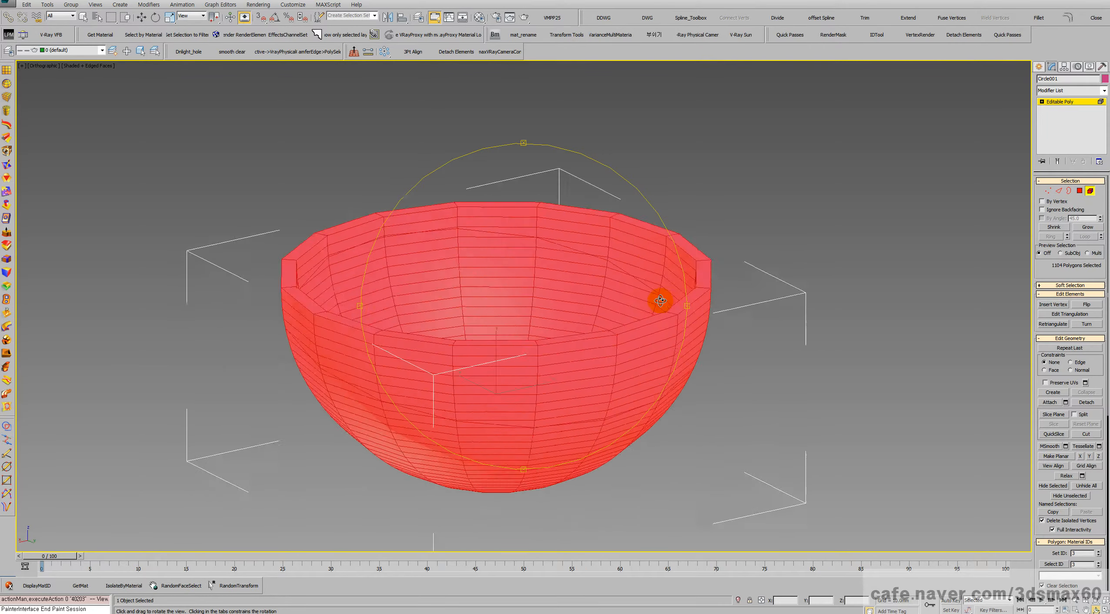
key(l)
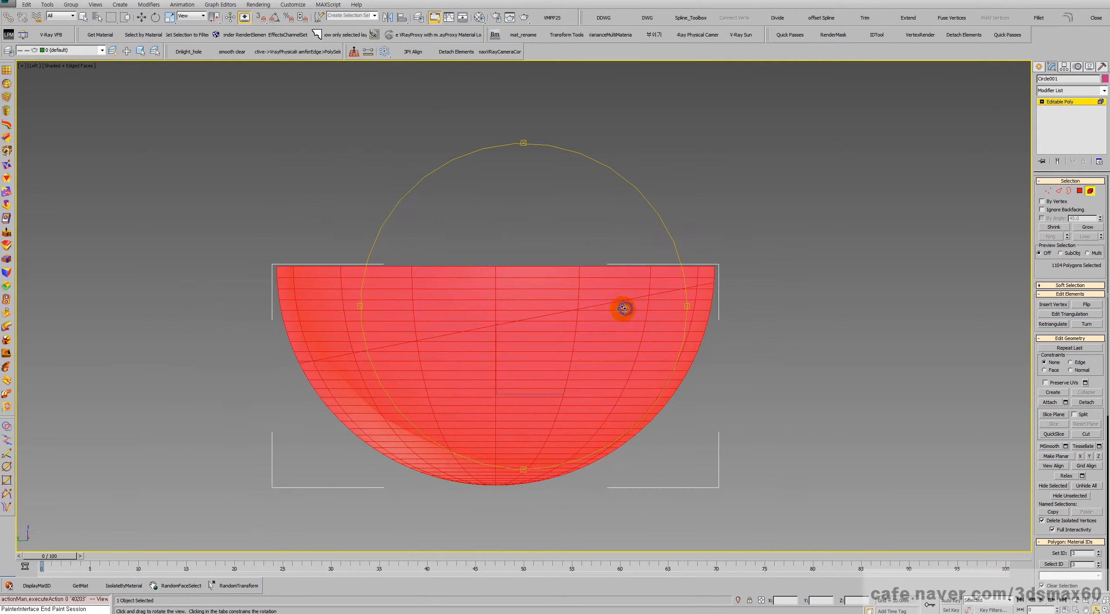
Try to delete the polygons above the slanted cut in the Left view, one region at a time
click(1080, 191)
key(w)
click(529, 310)
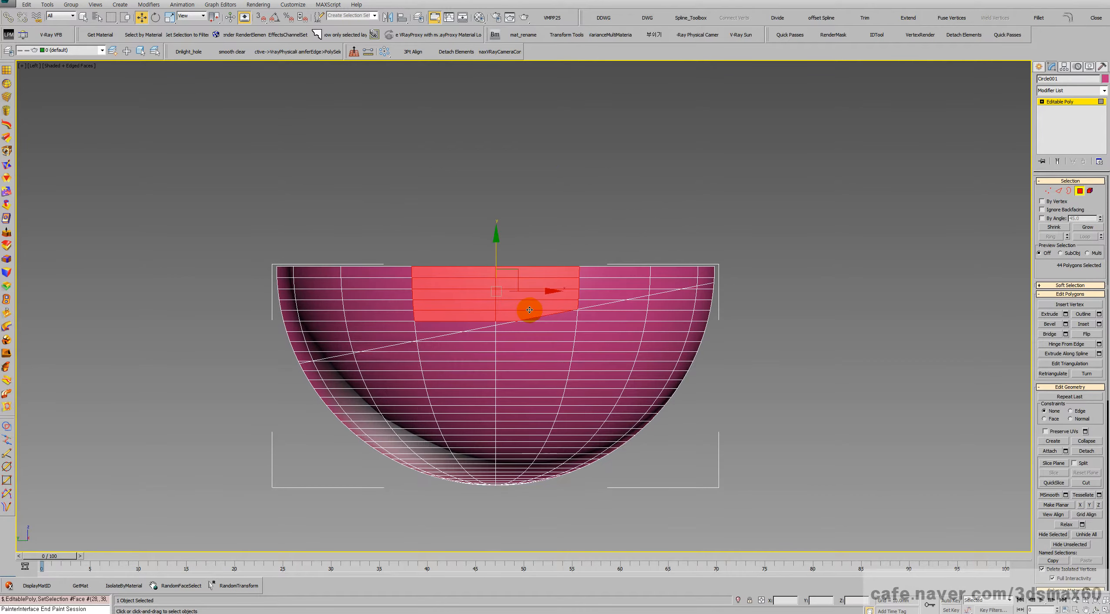
drag(745, 264, 493, 267)
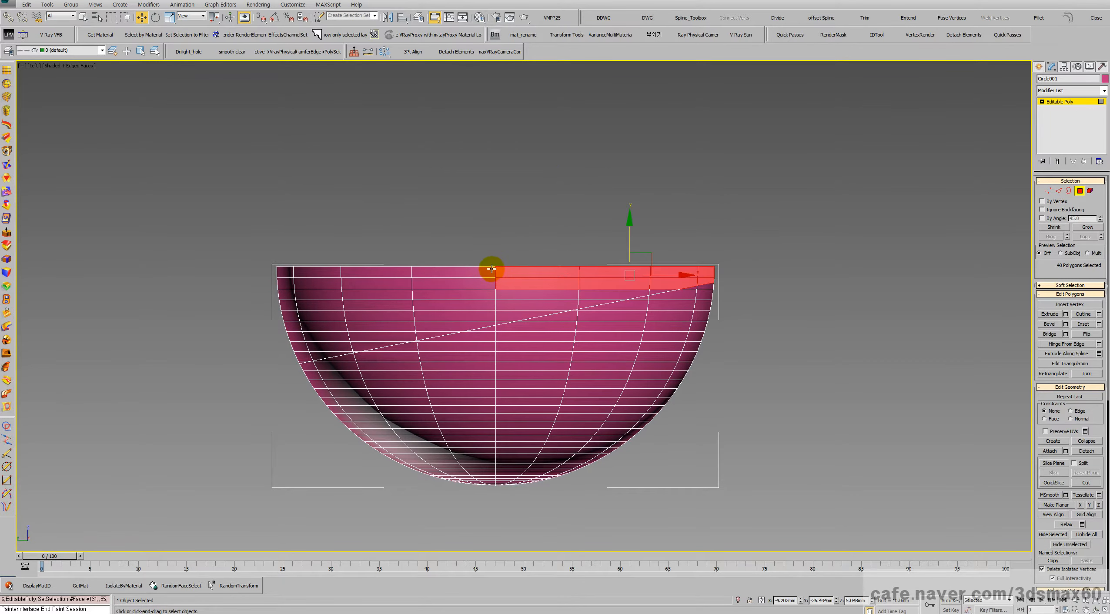
key(Delete)
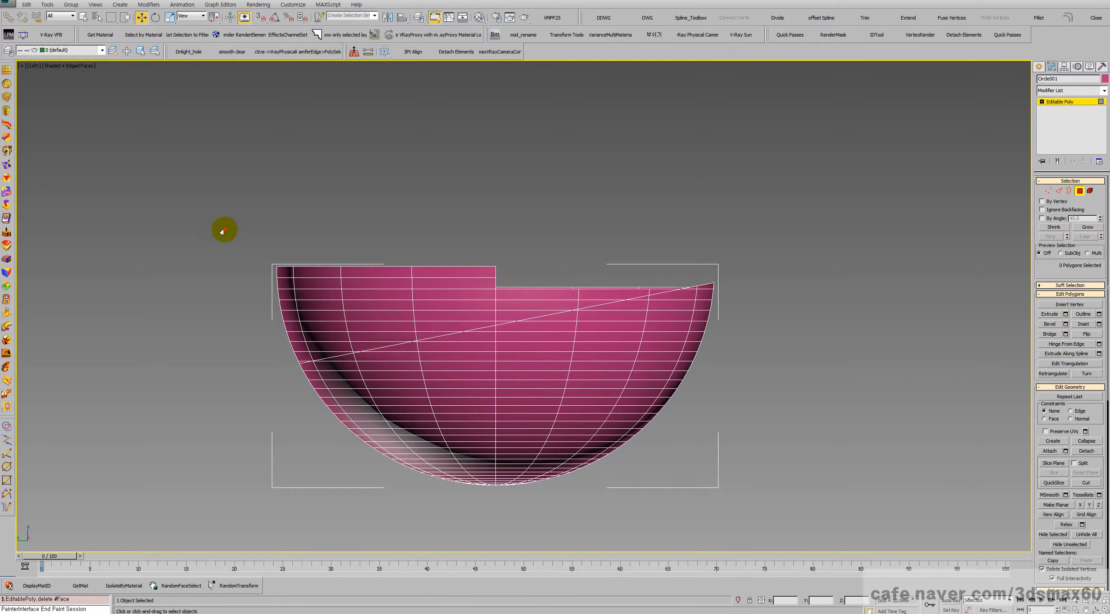
drag(222, 225, 378, 347)
key(Delete)
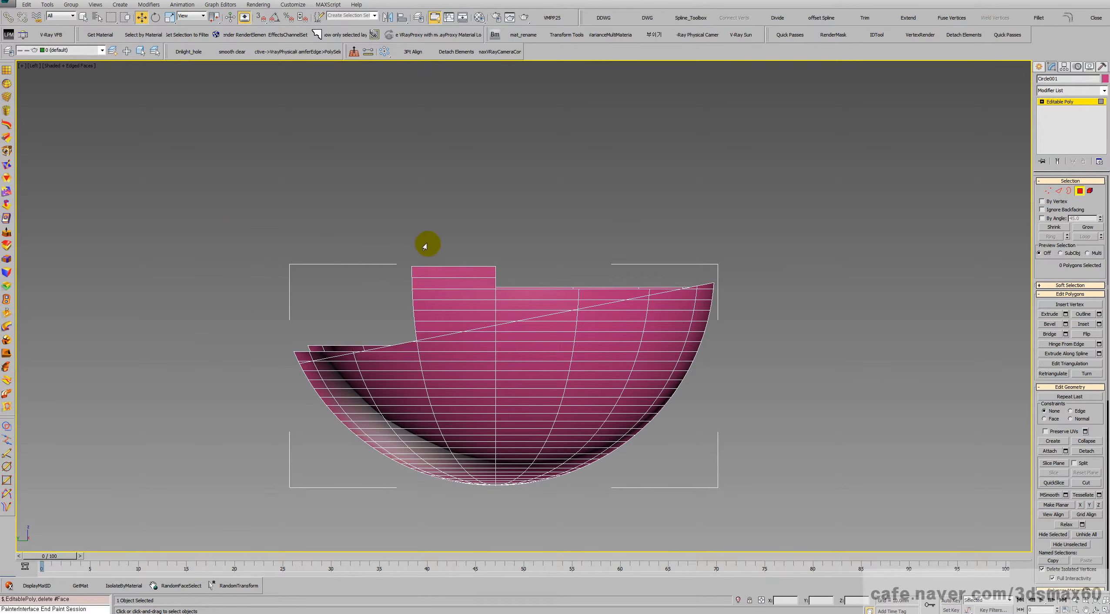
drag(428, 236, 426, 330)
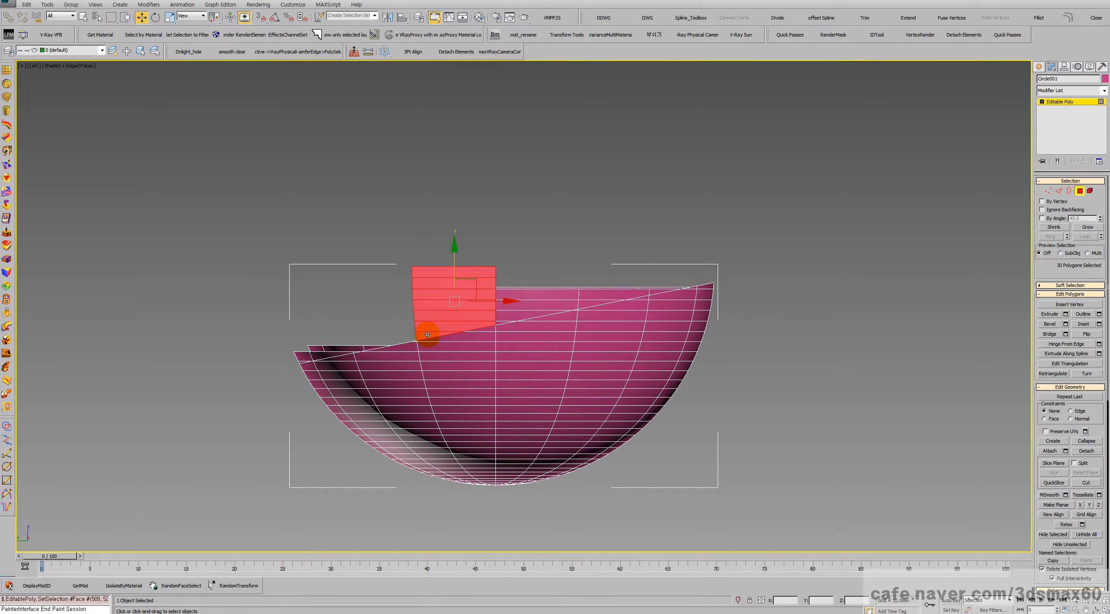
key(Delete)
drag(517, 274, 494, 319)
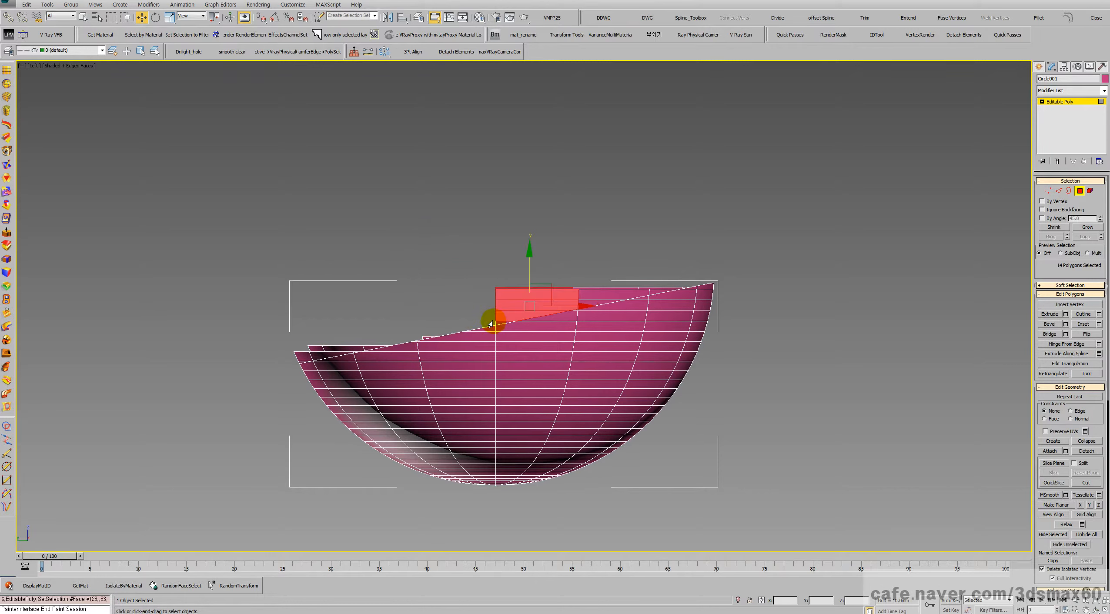
key(Delete)
Undo the polygon deletions and the slanted slice, and return the Editable Poly to object level
key(ctrl+z)
key(ctrl+z)
key(ctrl+z)
key(ctrl+z)
key(ctrl+z)
key(ctrl+z)
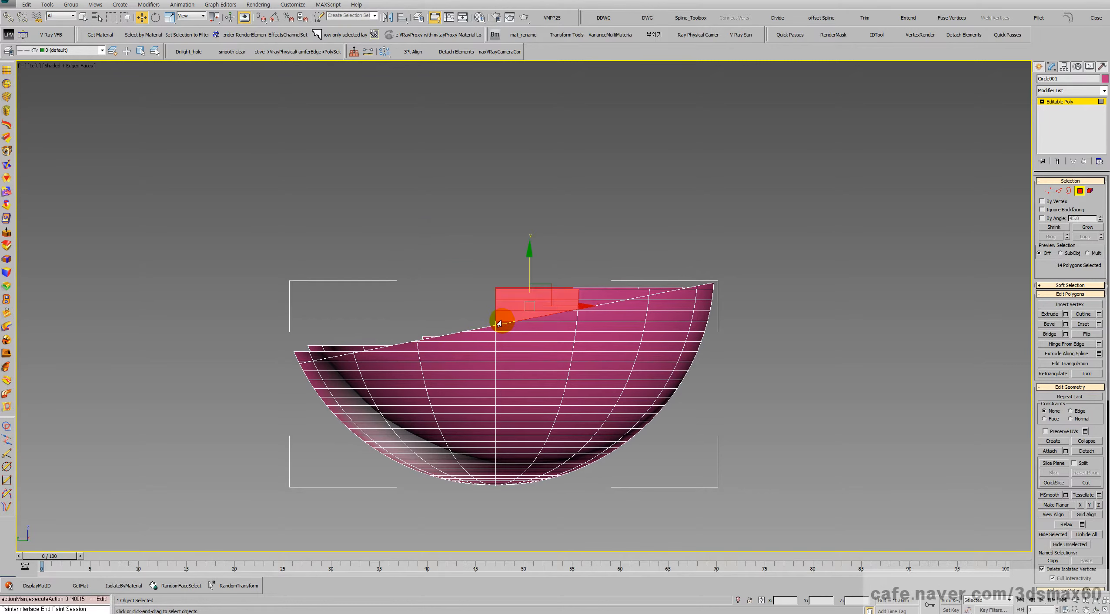
key(ctrl+z)
key(ctrl+z)
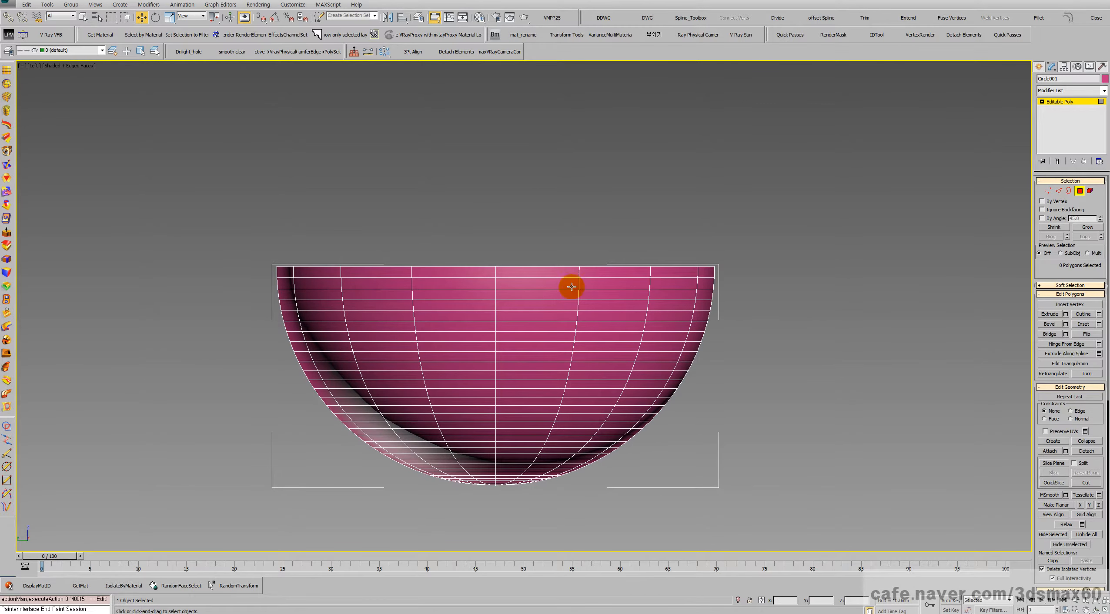
click(1067, 103)
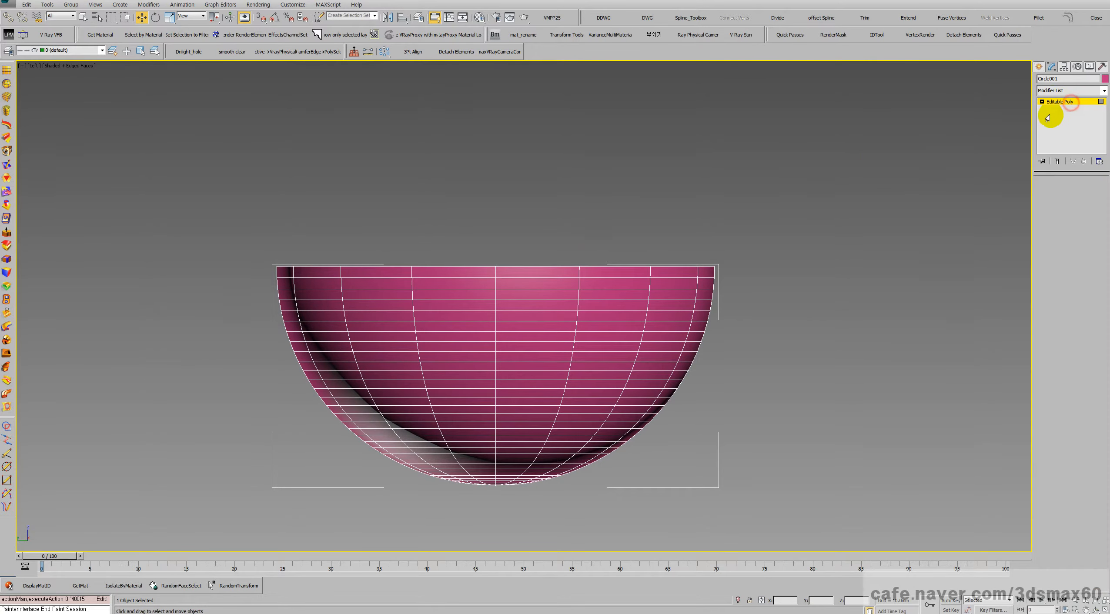
click(1101, 91)
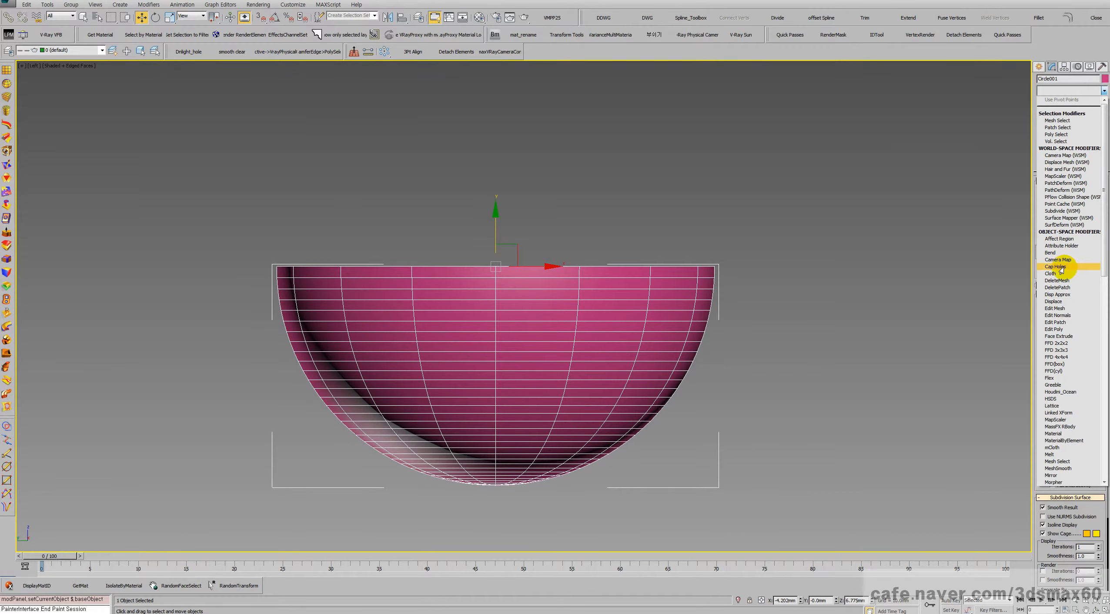
click(724, 199)
Draw a closed four-sided Line around the bowl's upper part in the Left view, its slanted lower edge about 109 mm long below the rim
click(1039, 66)
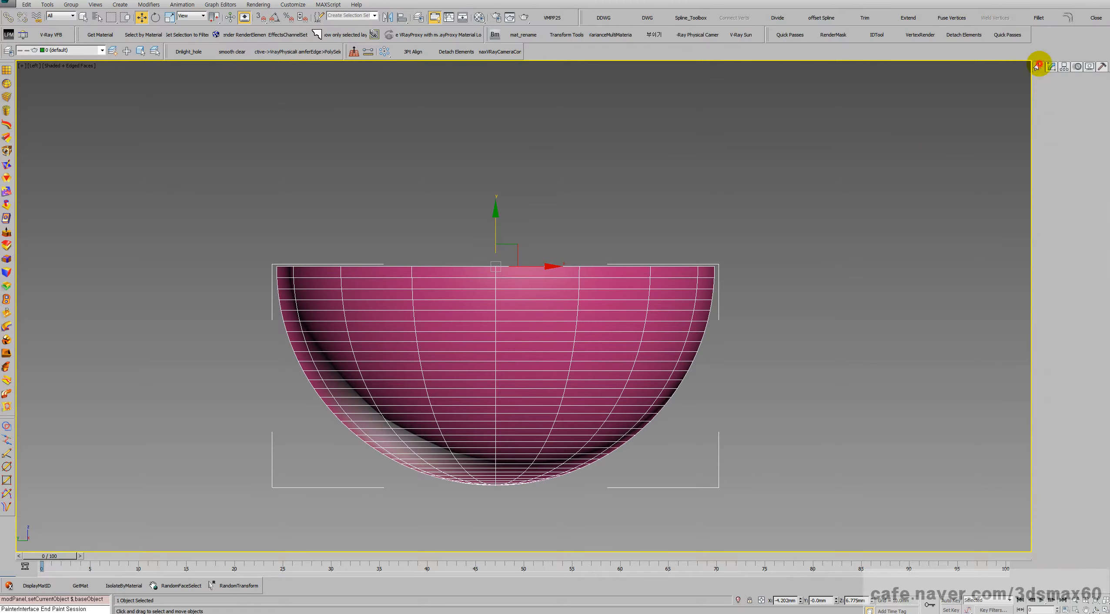
click(1052, 81)
click(1053, 129)
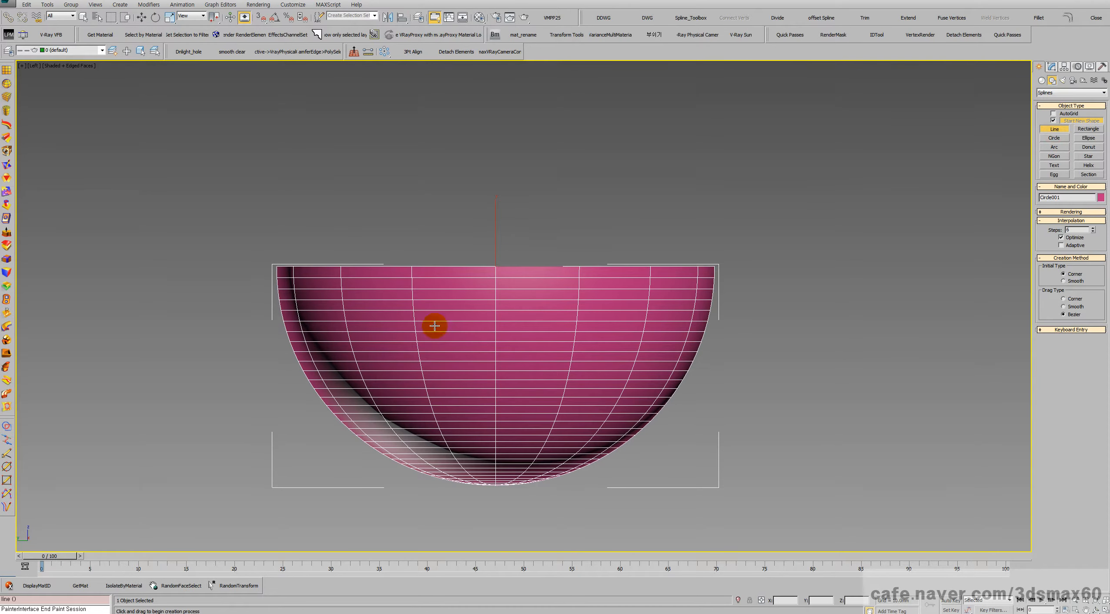
click(227, 383)
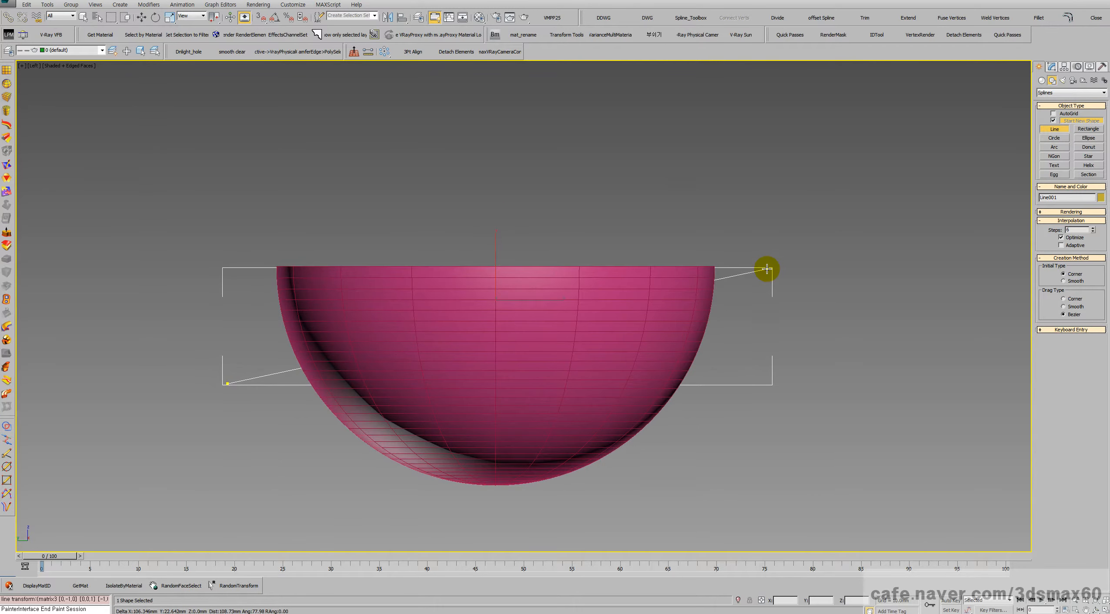
click(766, 269)
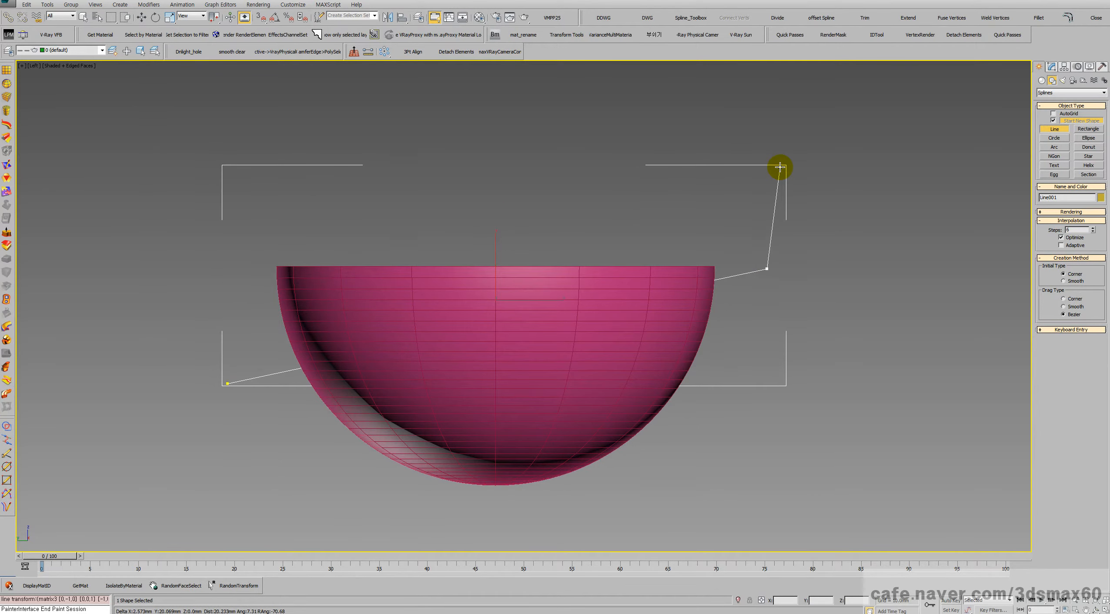
click(780, 167)
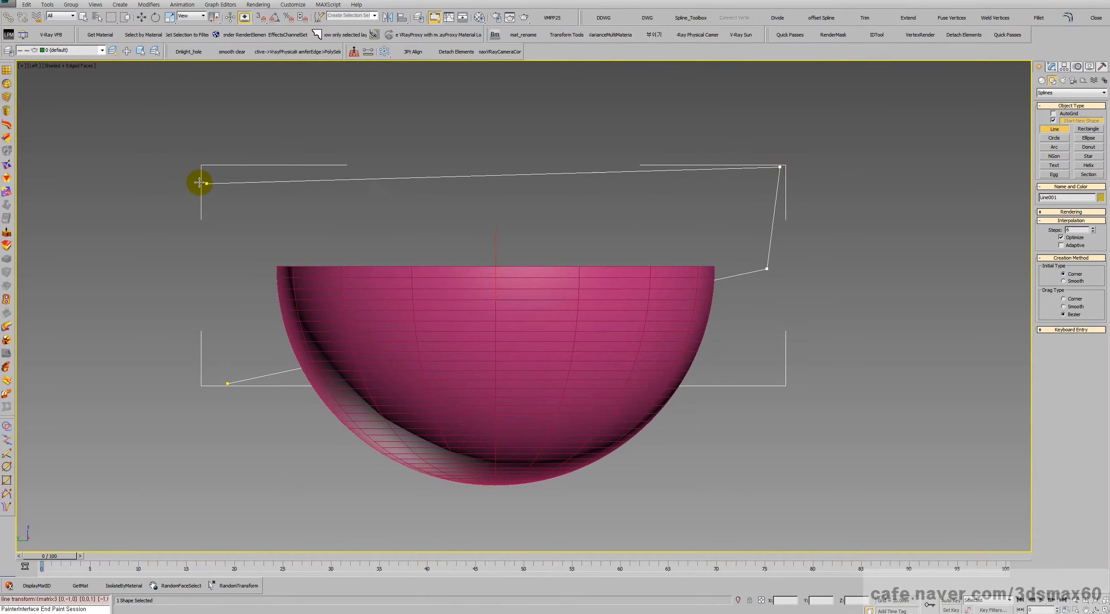
click(199, 182)
click(227, 384)
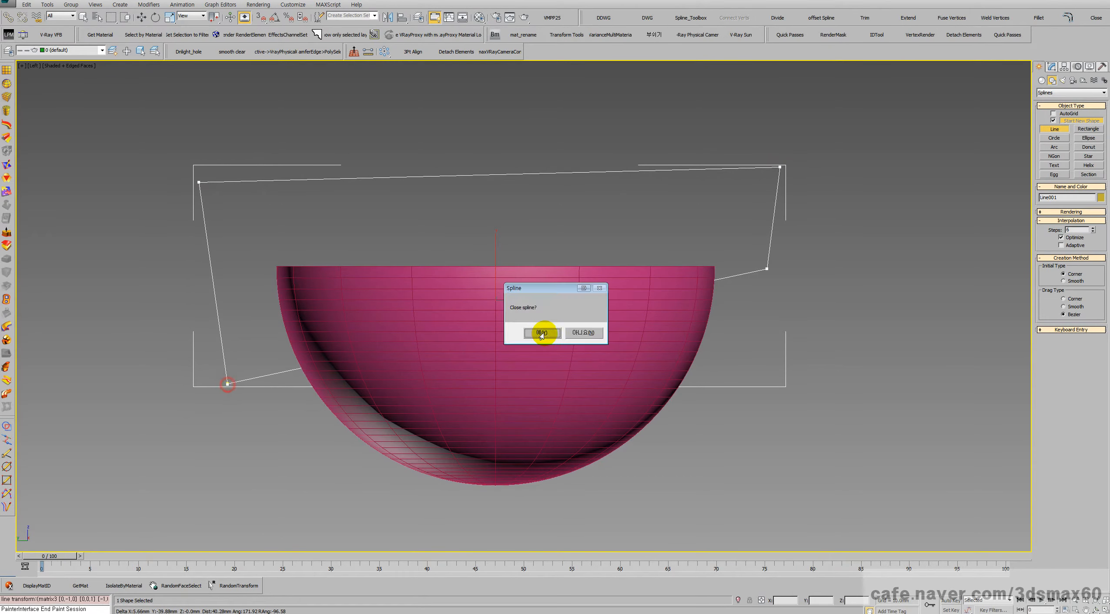
click(541, 333)
right_click(563, 324)
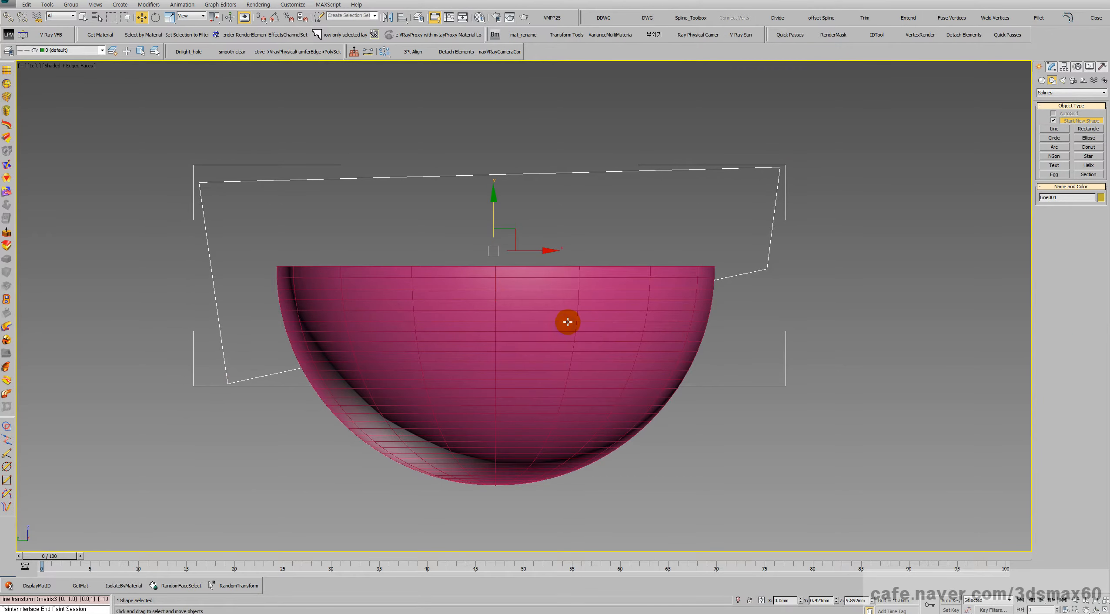
Extrude the closed slanted Line into a solid cutter block with an amount of 131.5 mm
click(568, 322)
mouse_move(585, 323)
alt+middle_down()
mouse_move(567, 313)
mouse_move(582, 317)
alt+middle_up()
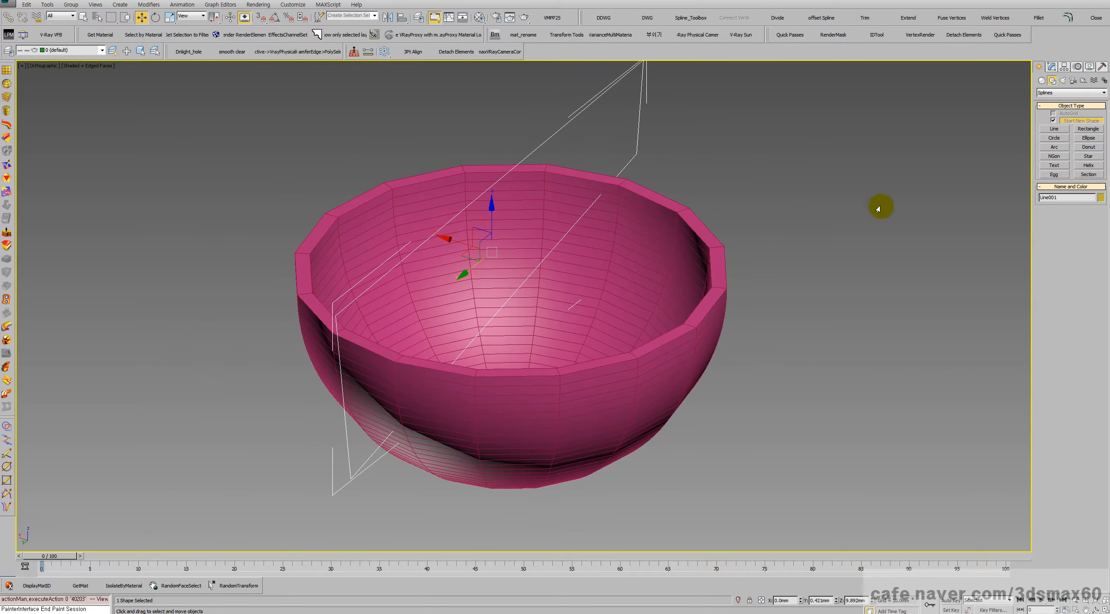
click(1051, 67)
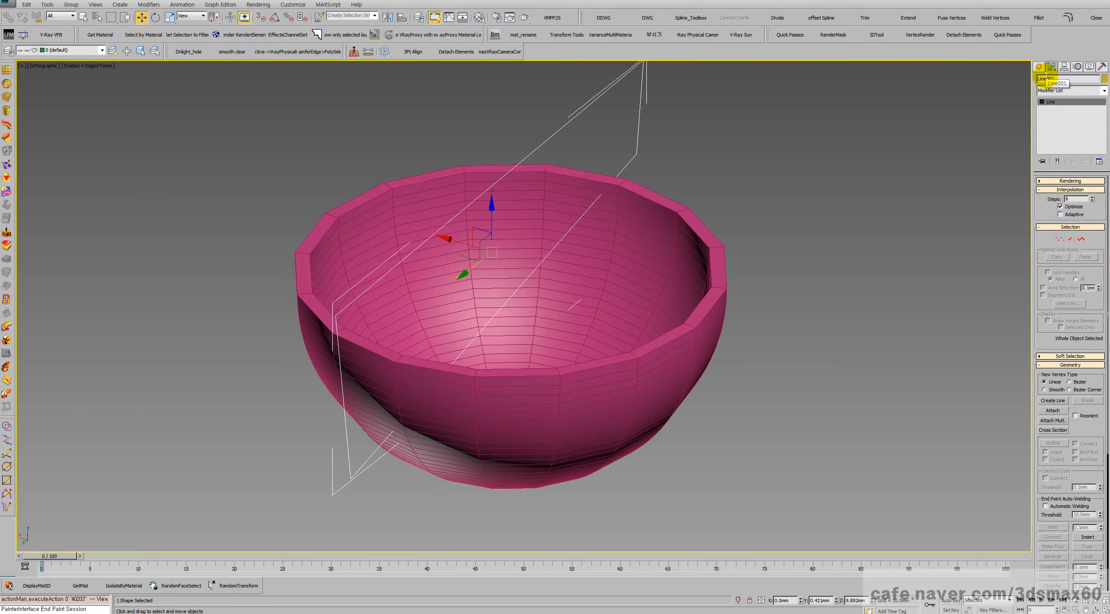
key(shift+e)
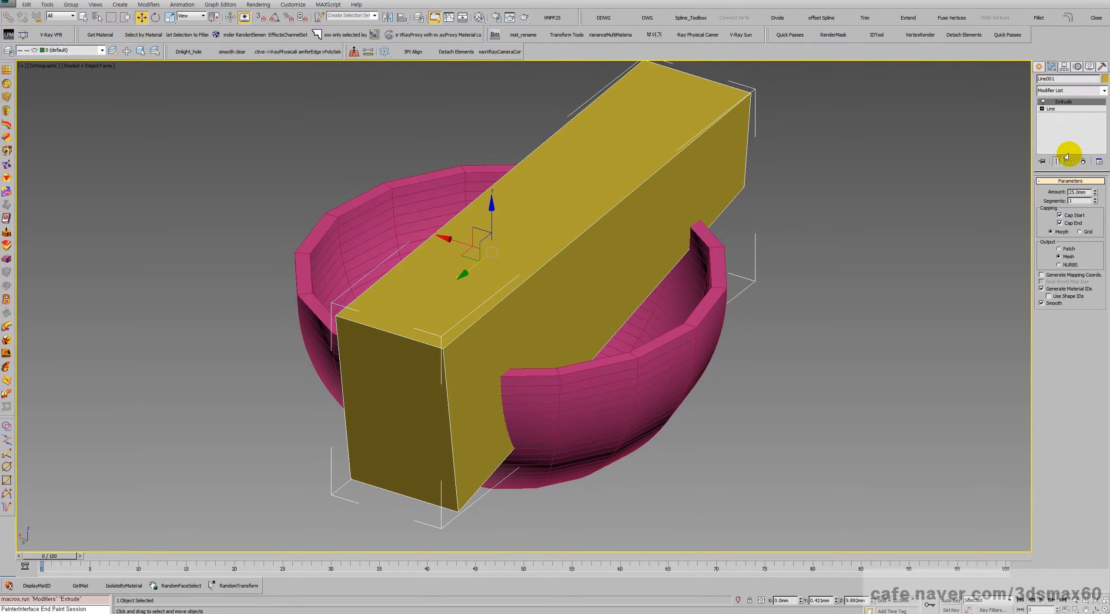
drag(1095, 192, 1087, 97)
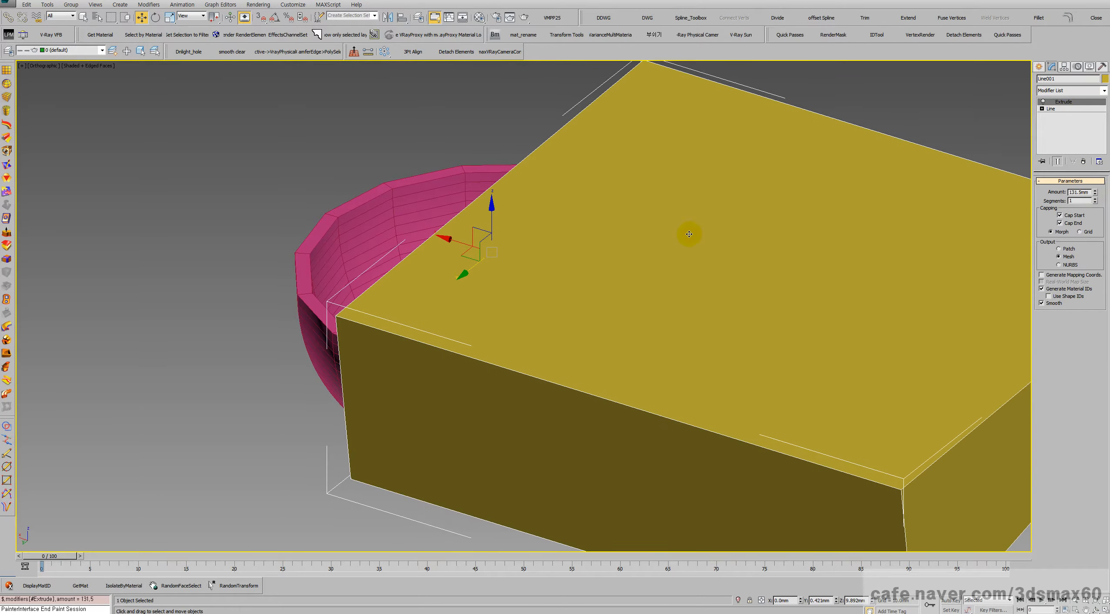
Move the extruded block along X until it spans the bowl's full width, checking the overlap in wireframe display
drag(448, 238, 173, 189)
key(F3)
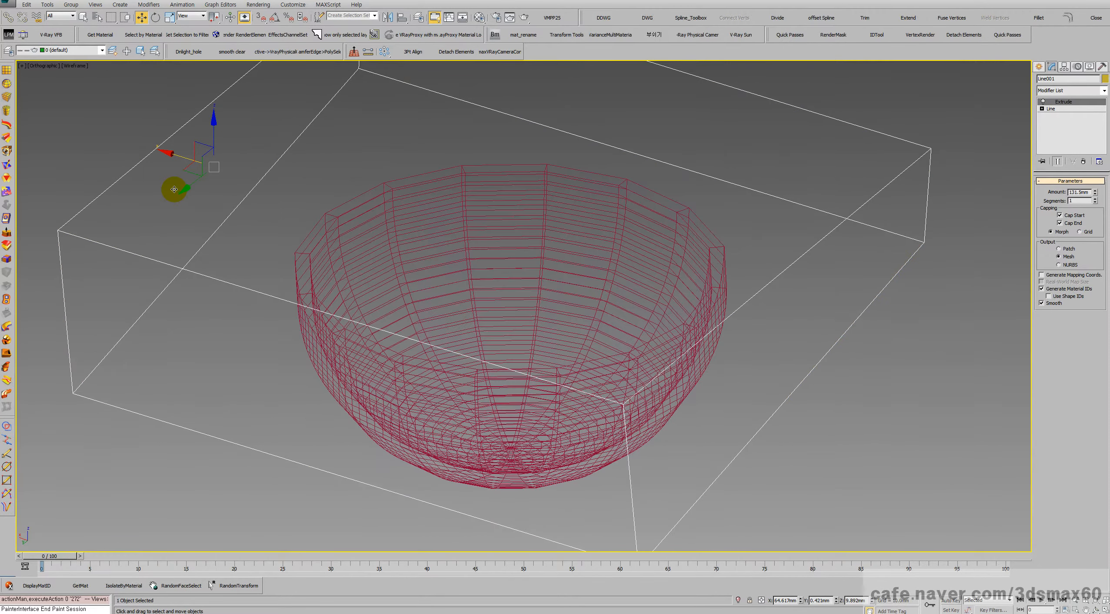
key(ctrl+r)
drag(319, 289, 330, 279)
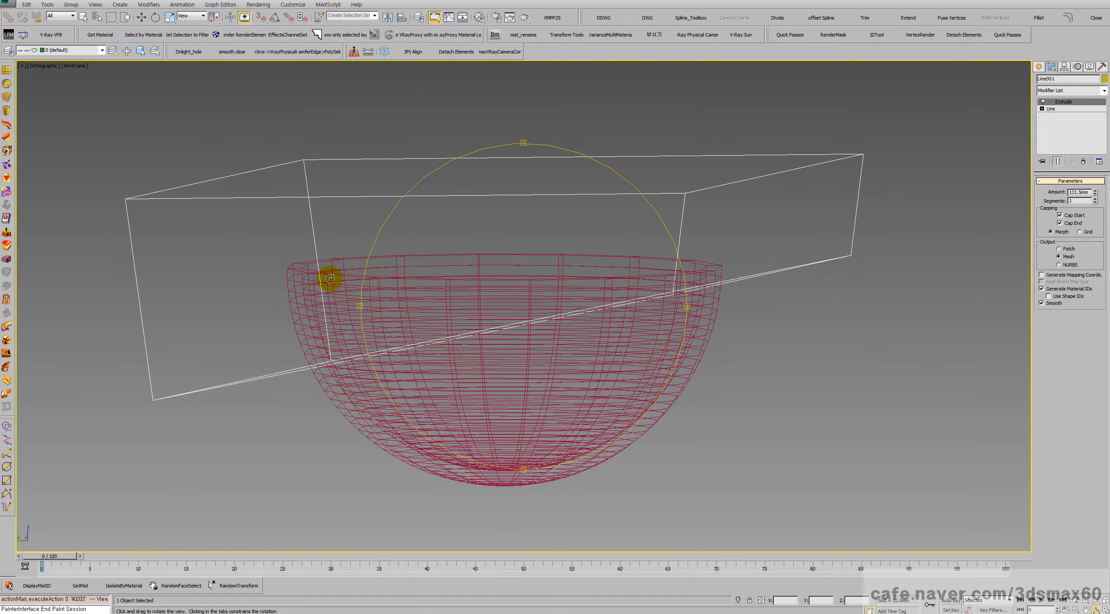
key(w)
Select the bowl, bring up the Compound Objects creation types, and hold the scene as a backup
click(464, 367)
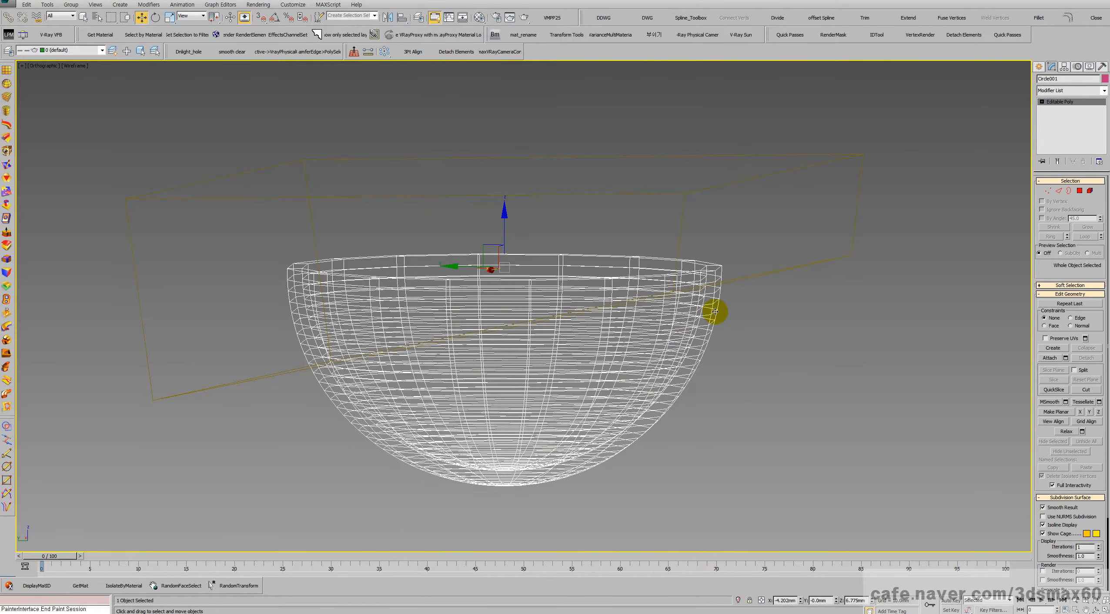
click(1037, 66)
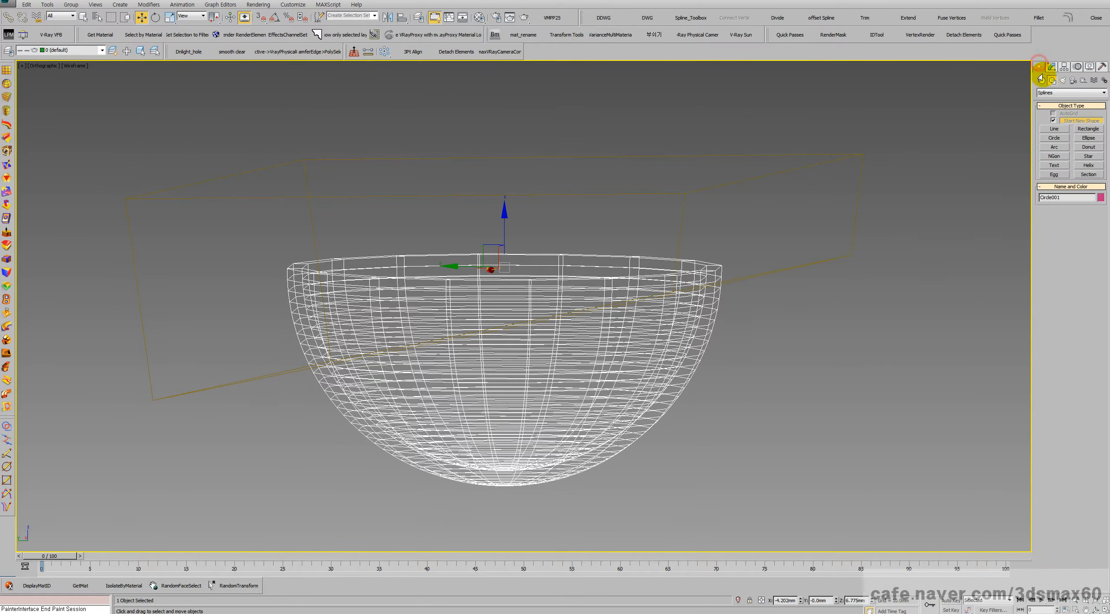
click(1042, 80)
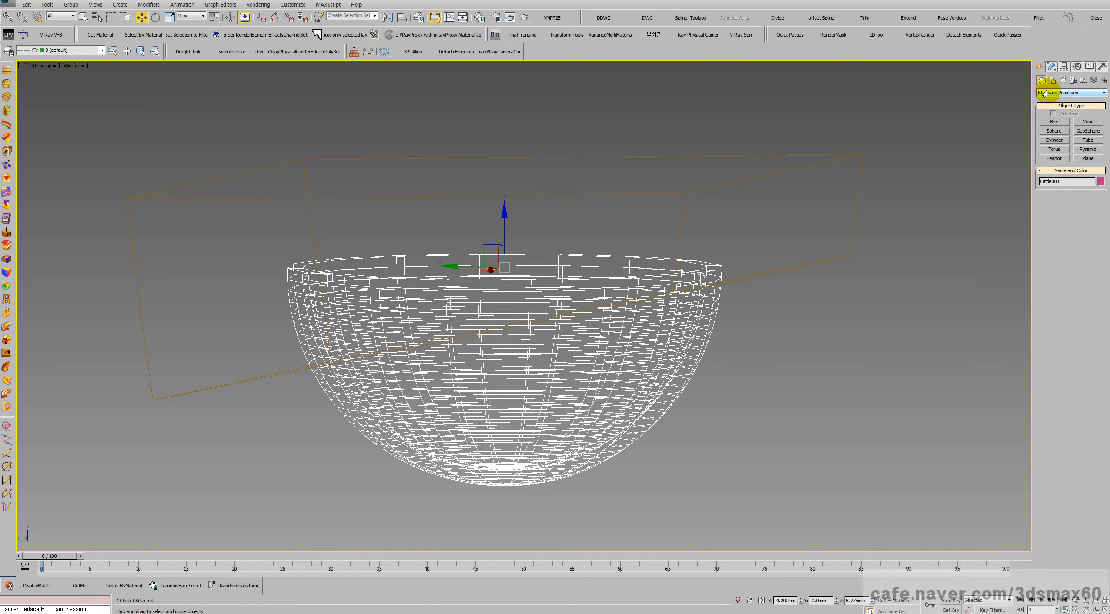
click(1044, 94)
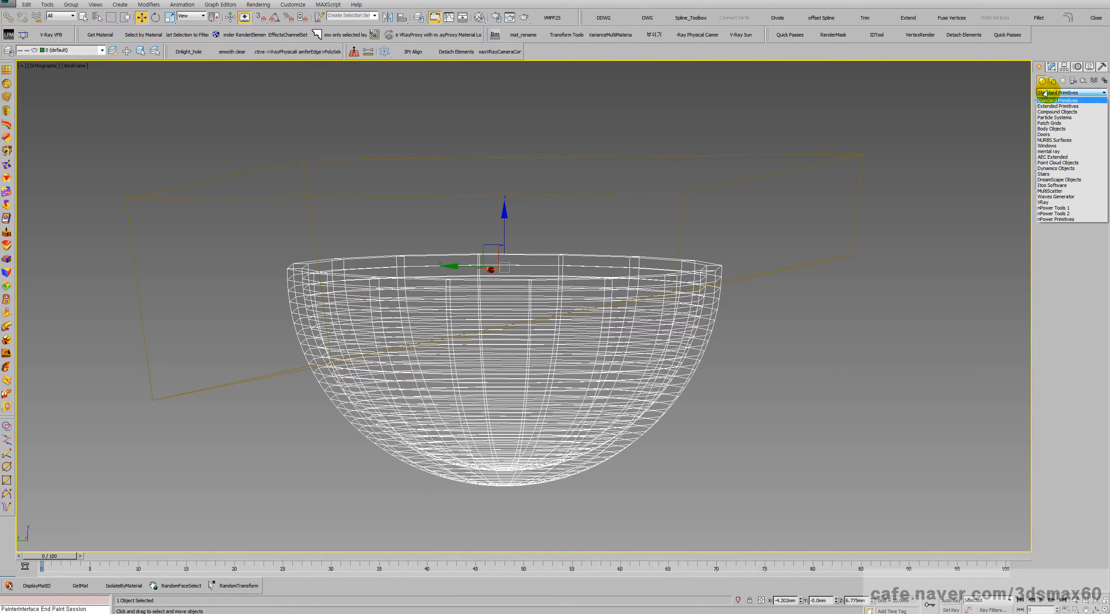
click(1050, 109)
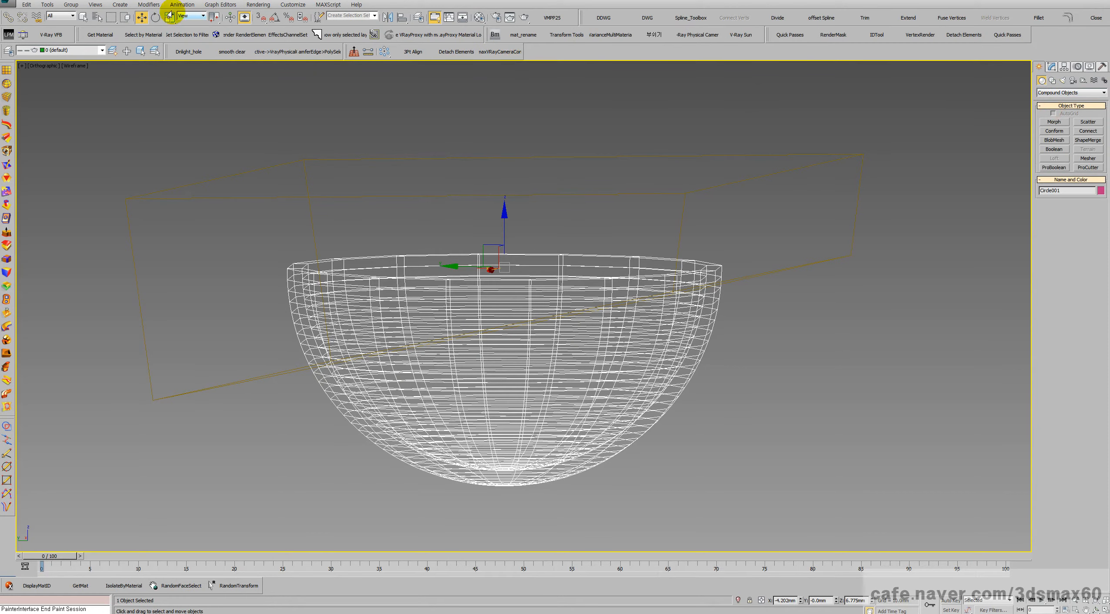
click(27, 4)
click(37, 38)
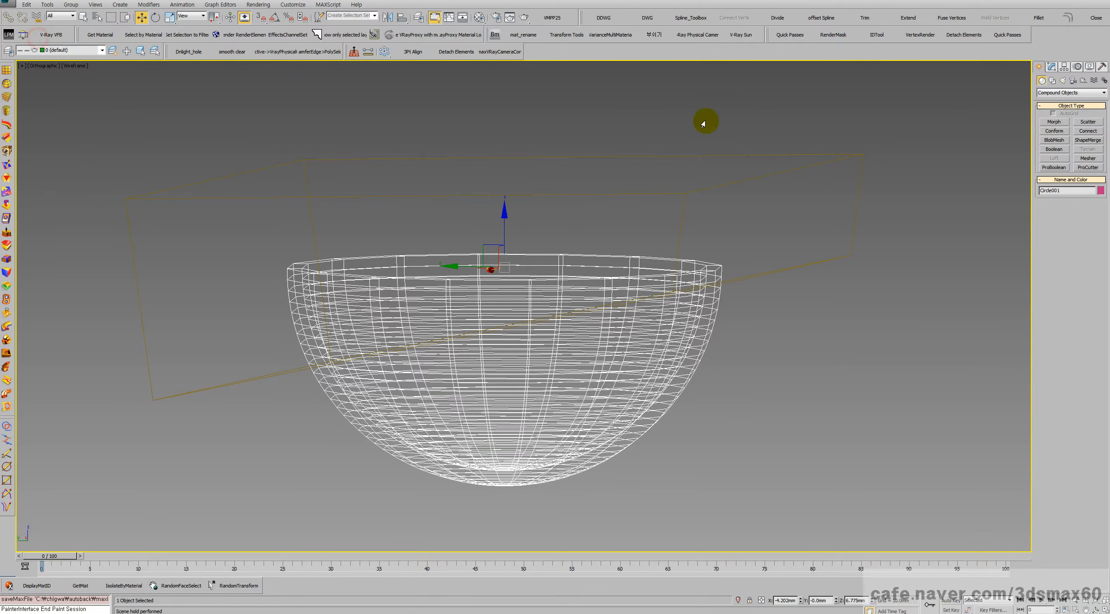
Subtract the extruded block from the bowl with ProBoolean
click(1054, 167)
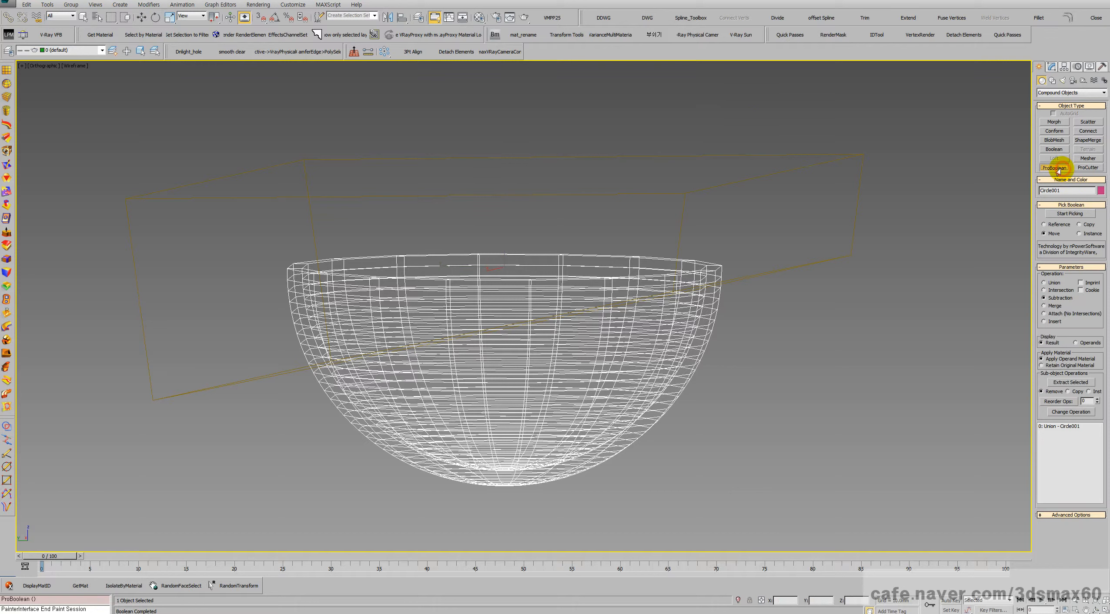
click(1063, 213)
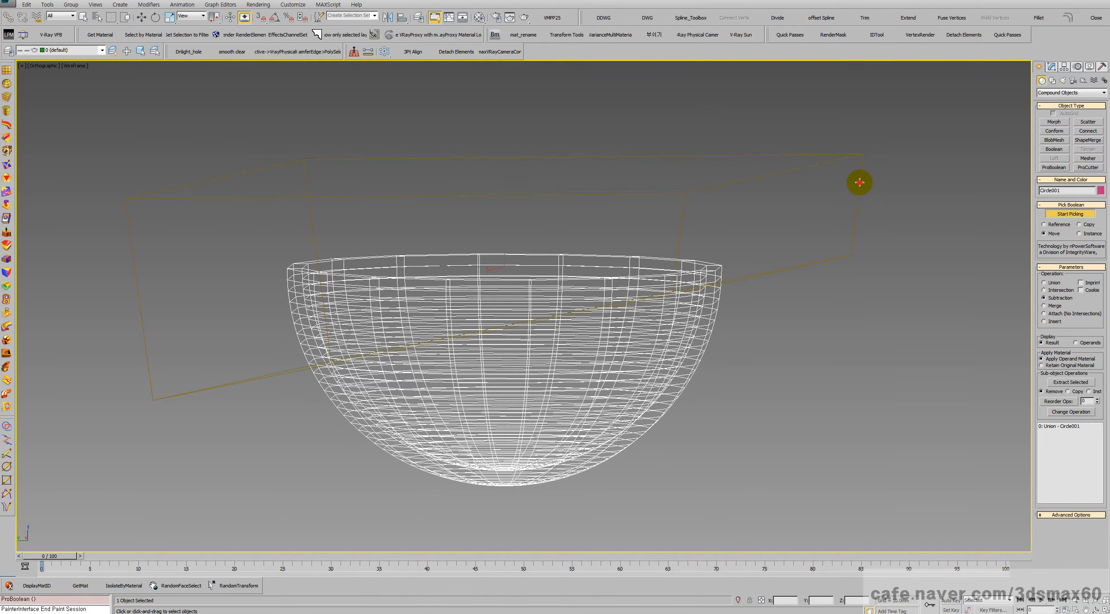
click(859, 182)
Examine the slanted cut and its connected rim in shaded display, in perspective, from the Top view and close up
key(ctrl+r)
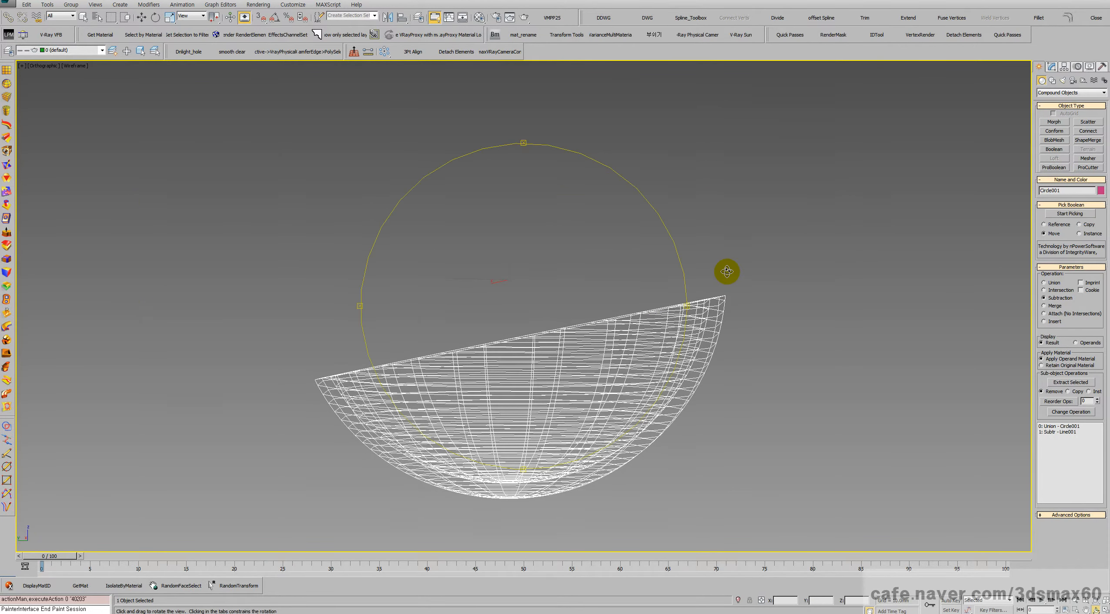
drag(617, 272, 633, 323)
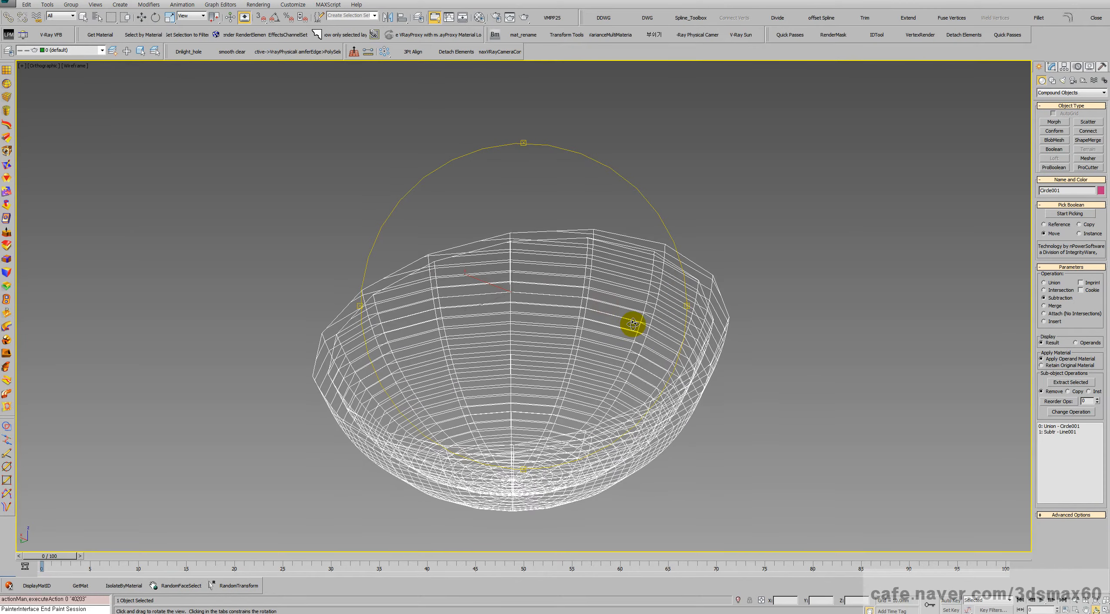
key(F3)
key(p)
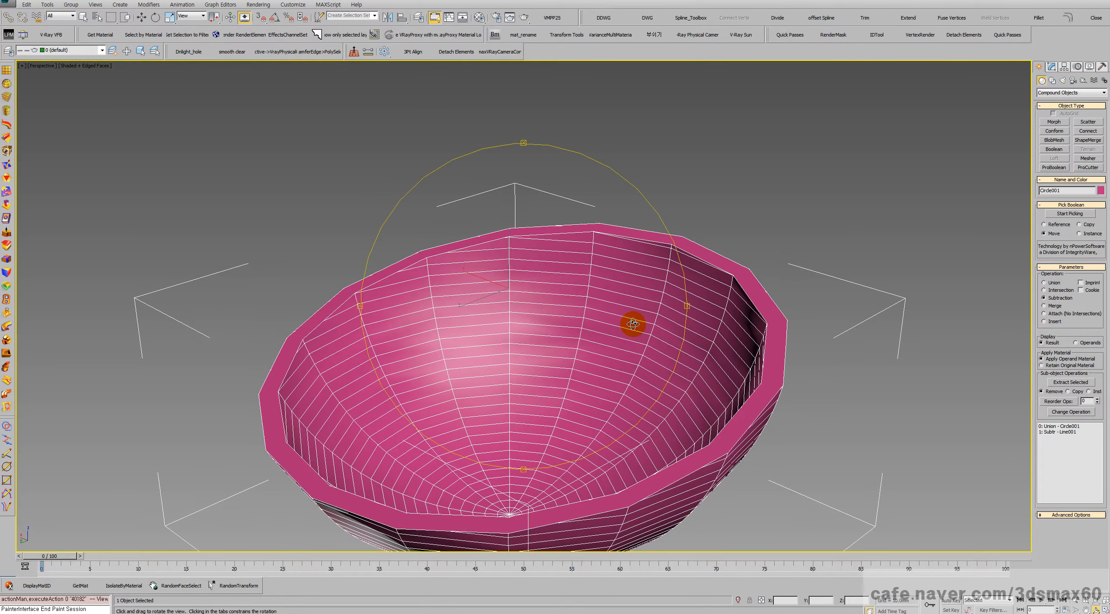
middle_drag(633, 324, 631, 278)
right_click(552, 240)
key(w)
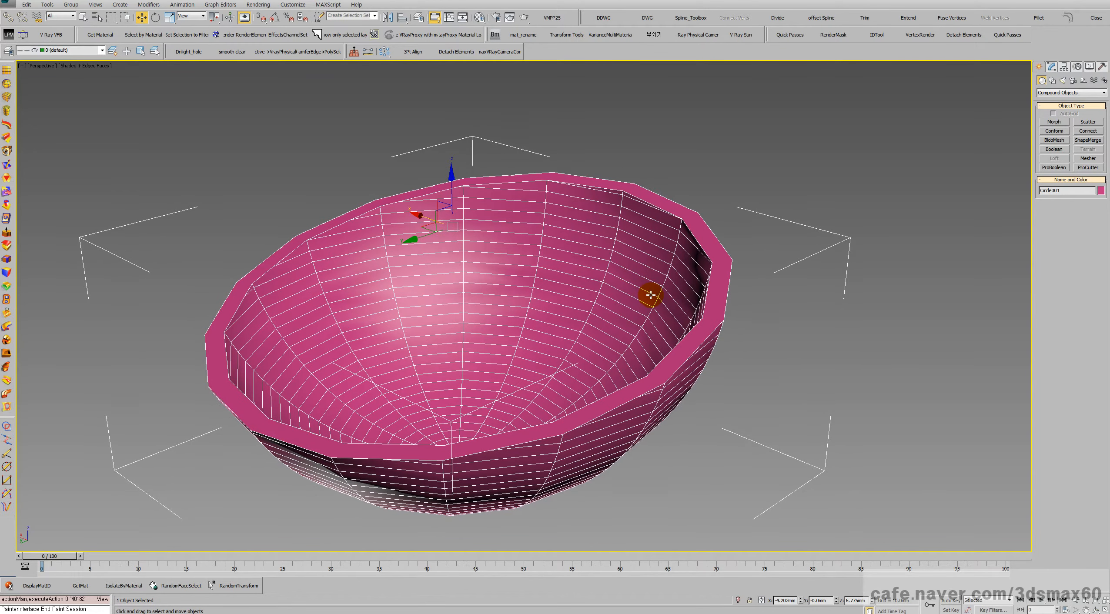
key(t)
scroll(496, 217, up, 5)
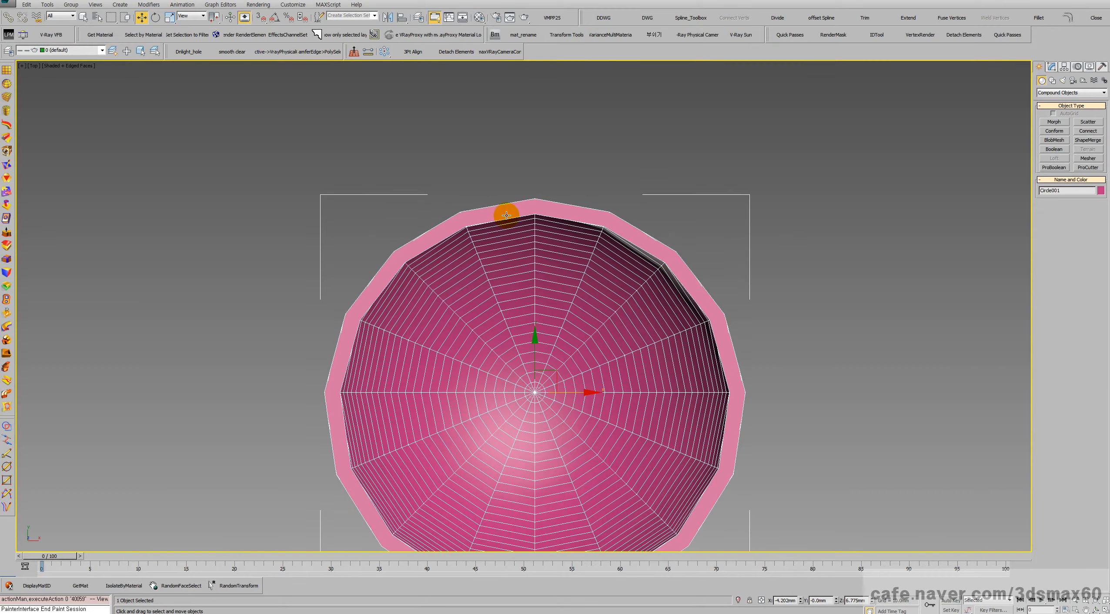
key(ctrl+r)
drag(494, 250, 481, 215)
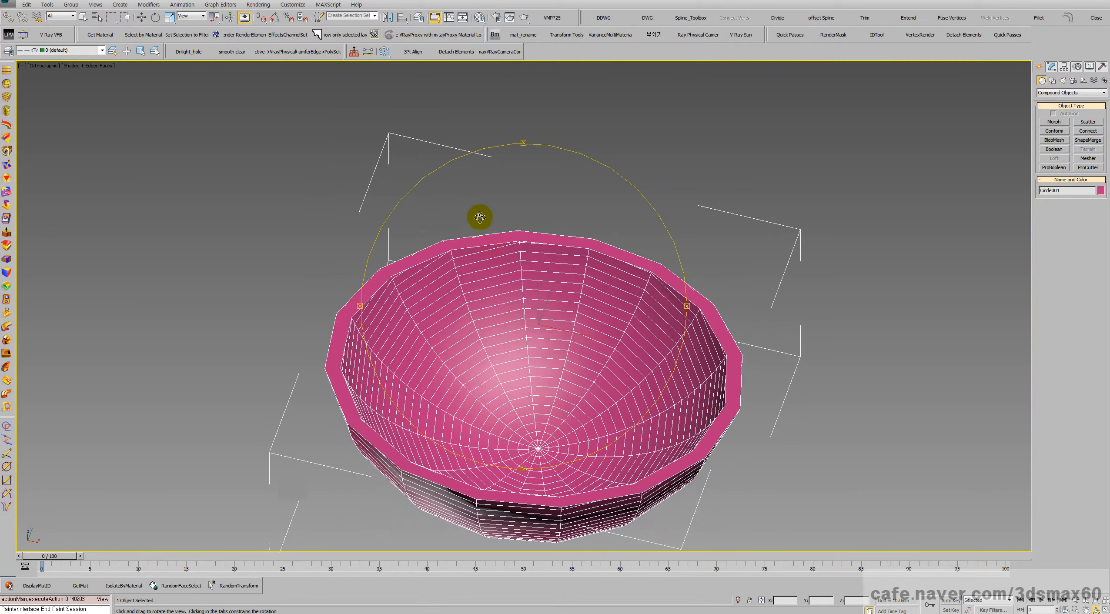
scroll(518, 248, up, 5)
key(w)
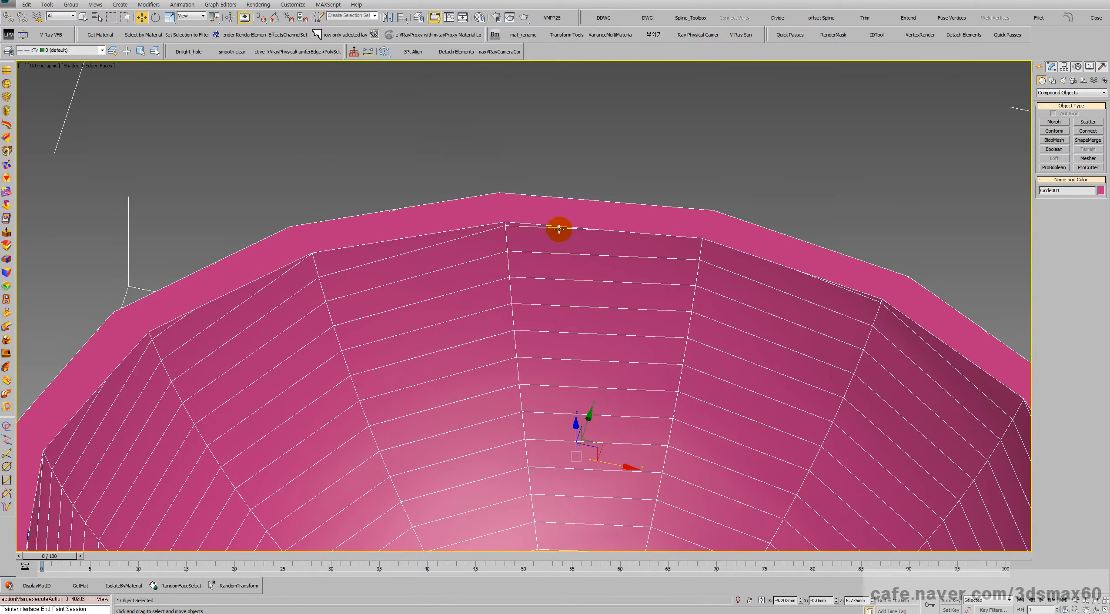
Convert the ProBoolean bowl to Editable Poly and enter its vertex level
key(1)
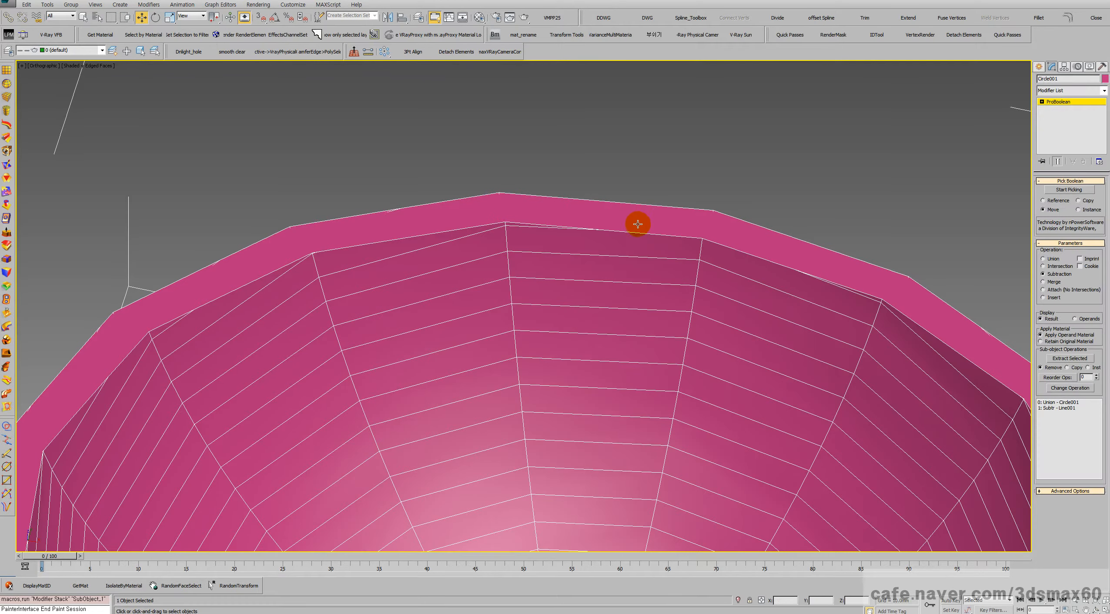
right_click(610, 230)
mouse_move(640, 338)
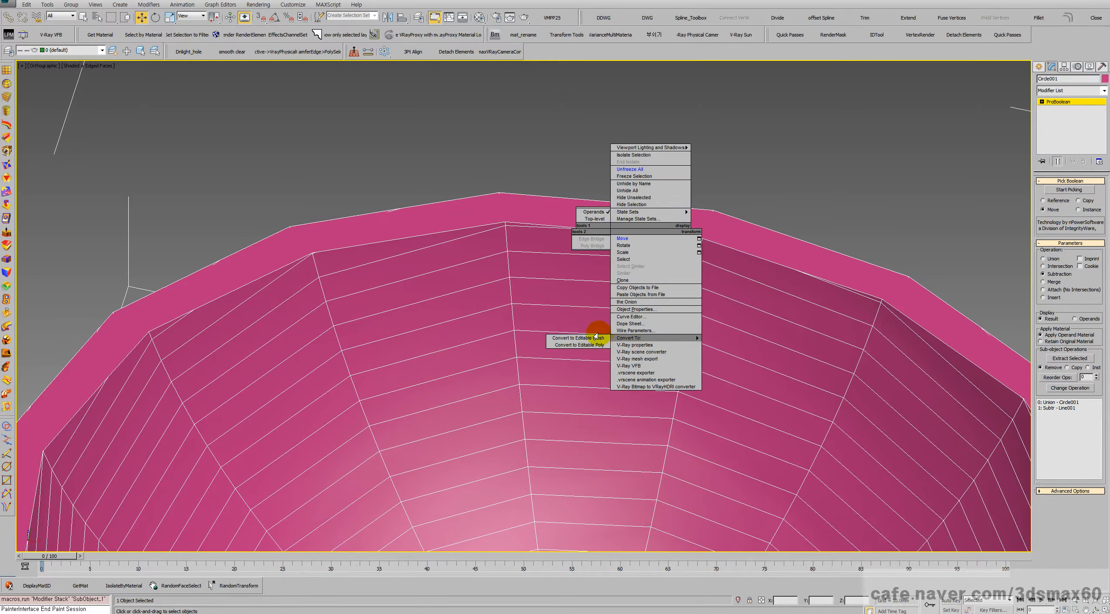
click(588, 344)
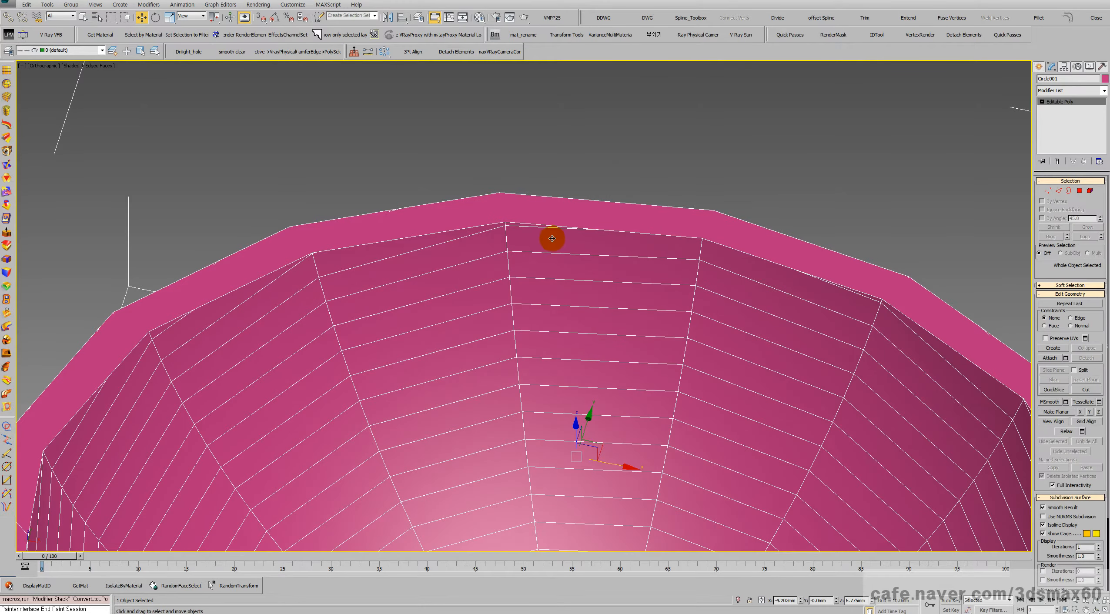
key(1)
Try to remove the extra mid-edge vertex on the inner rim at the back of the bowl, and undo the removal
click(492, 211)
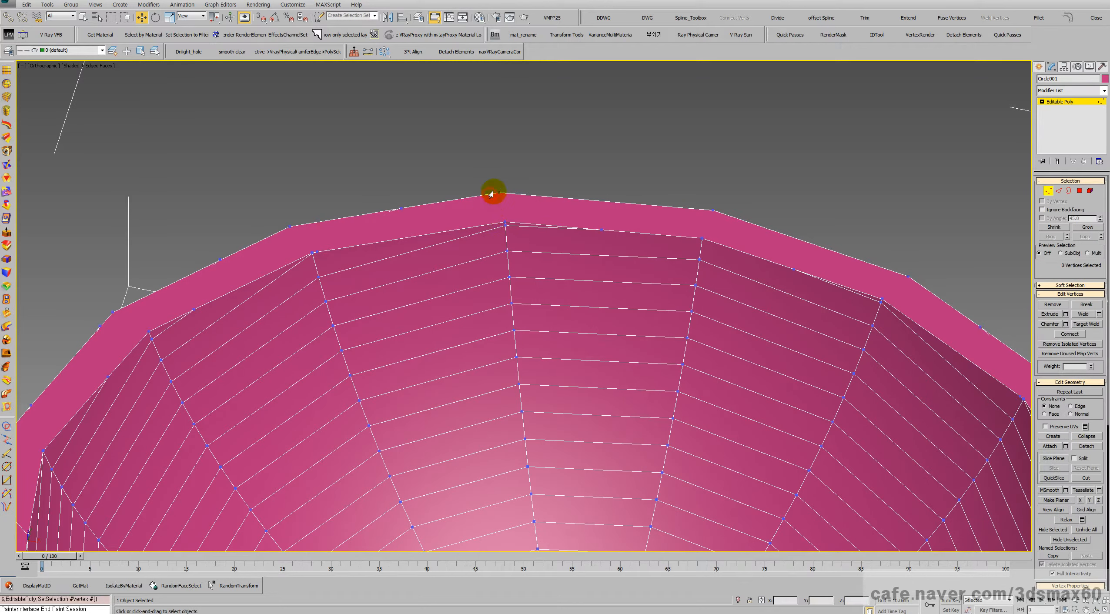
click(597, 230)
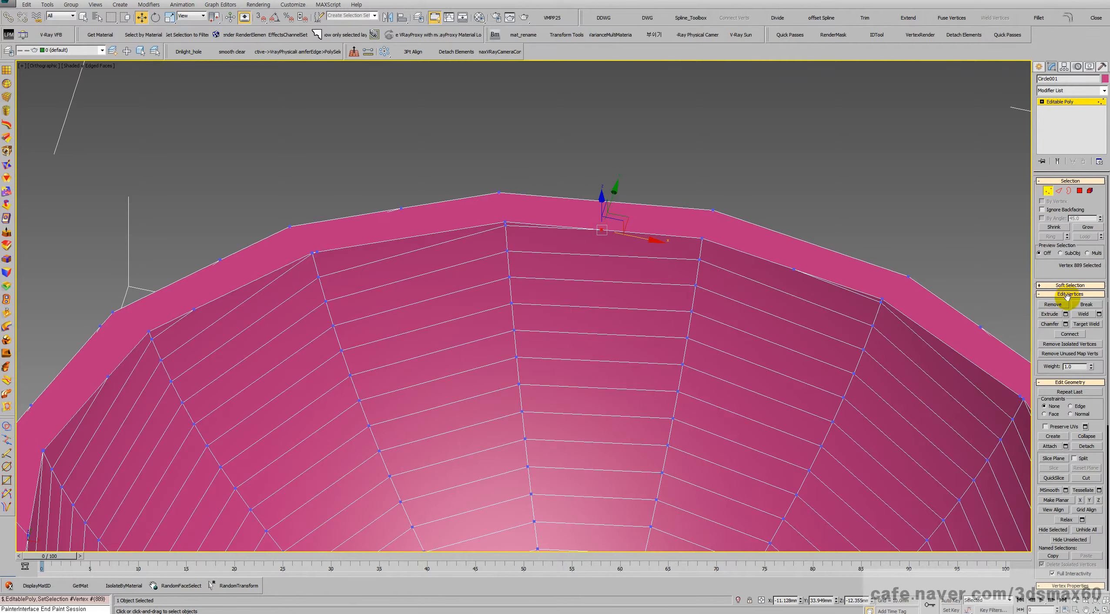
click(1052, 304)
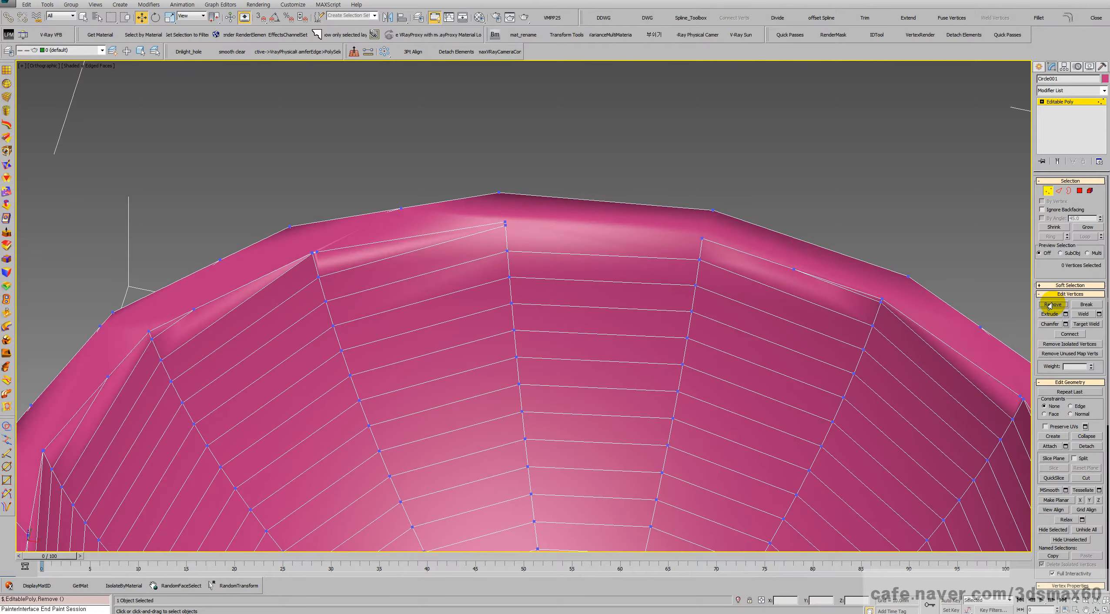
key(ctrl+z)
Target-weld the vertex just below the inner rim's back corner onto that corner vertex
scroll(604, 248, up, 5)
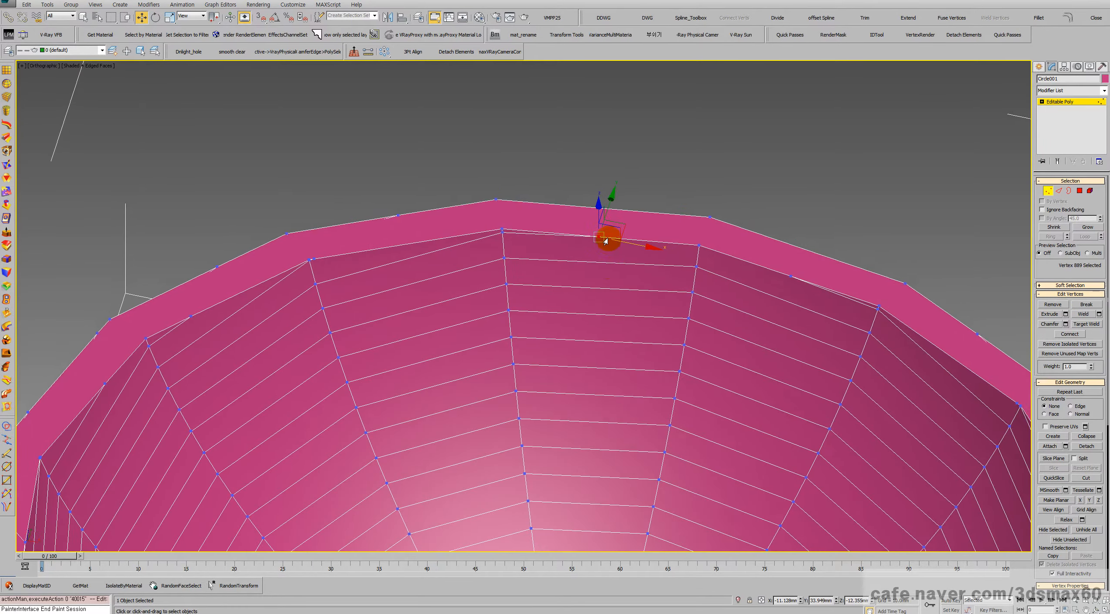
middle_drag(356, 233, 588, 247)
click(521, 240)
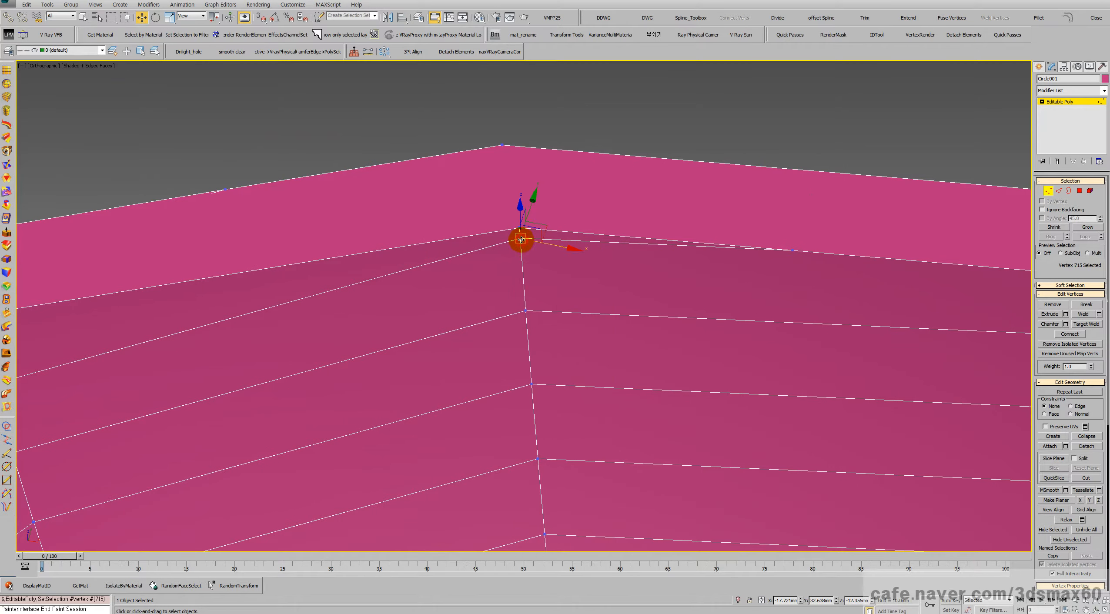
right_click(521, 240)
click(503, 311)
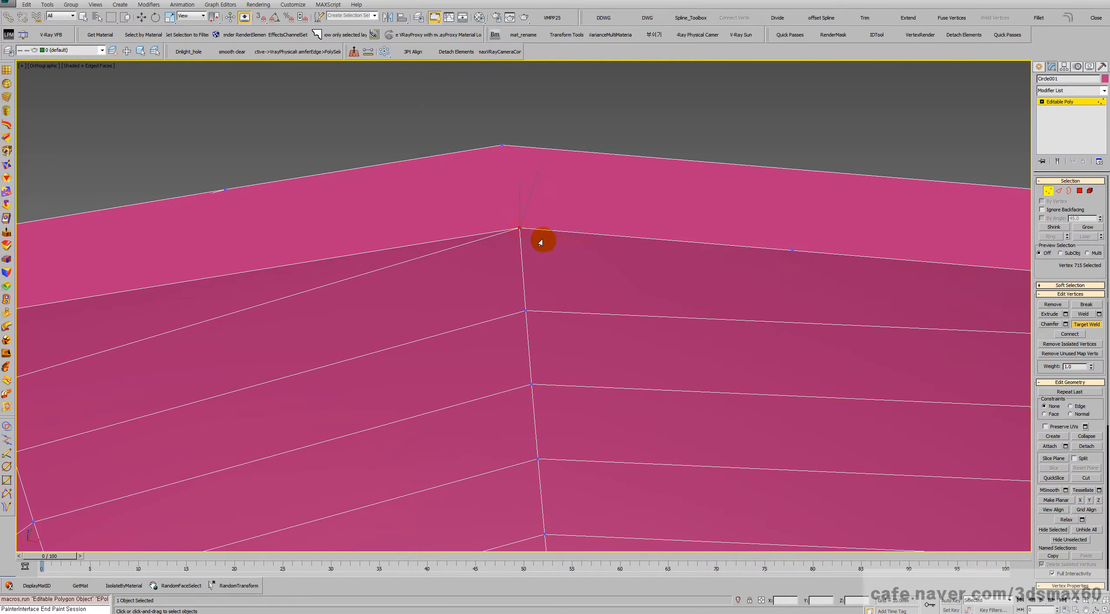
Remove the extra mid-edge vertex on the inner rim beside the welded corner
key(w)
click(790, 249)
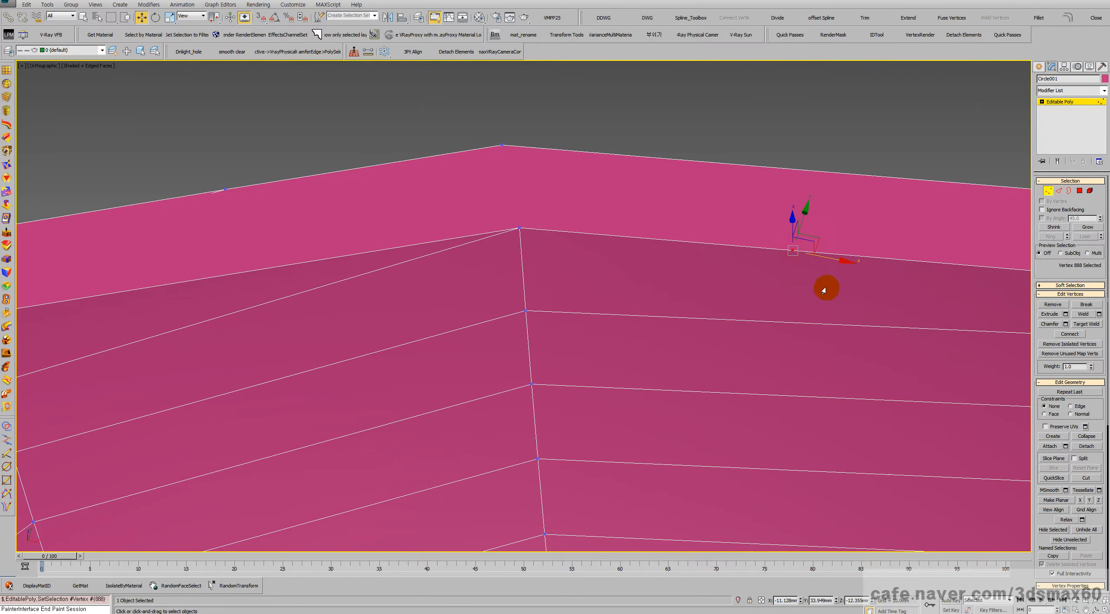
click(1062, 305)
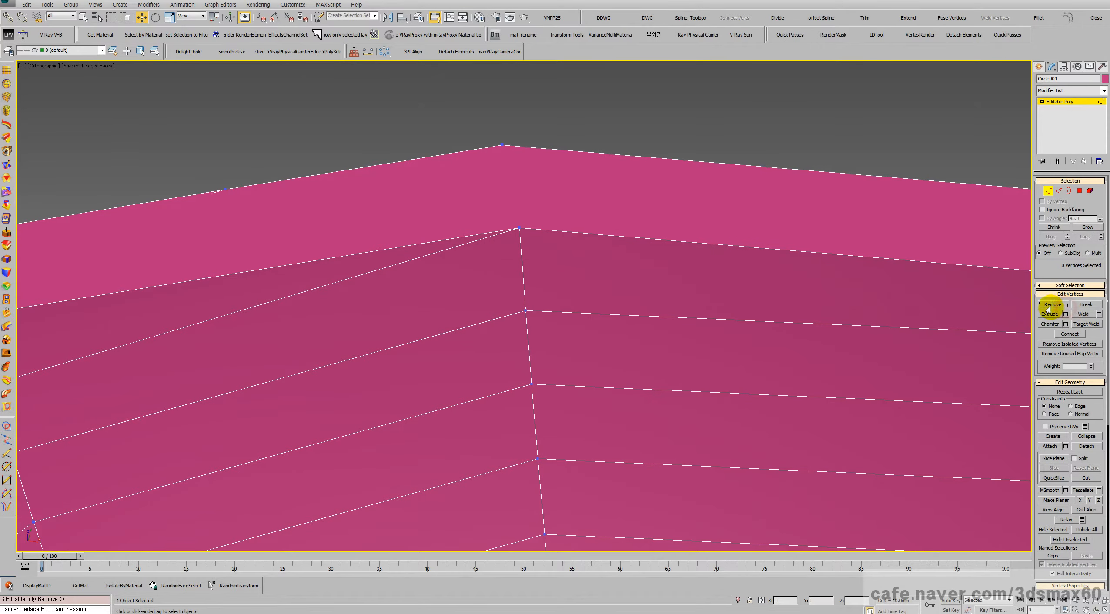
Examine the bowl's rim for leftover mid-edge vertices, comparing its shading with the edge display off and on outside vertex level
scroll(787, 288, down, 5)
middle_drag(773, 340, 680, 292)
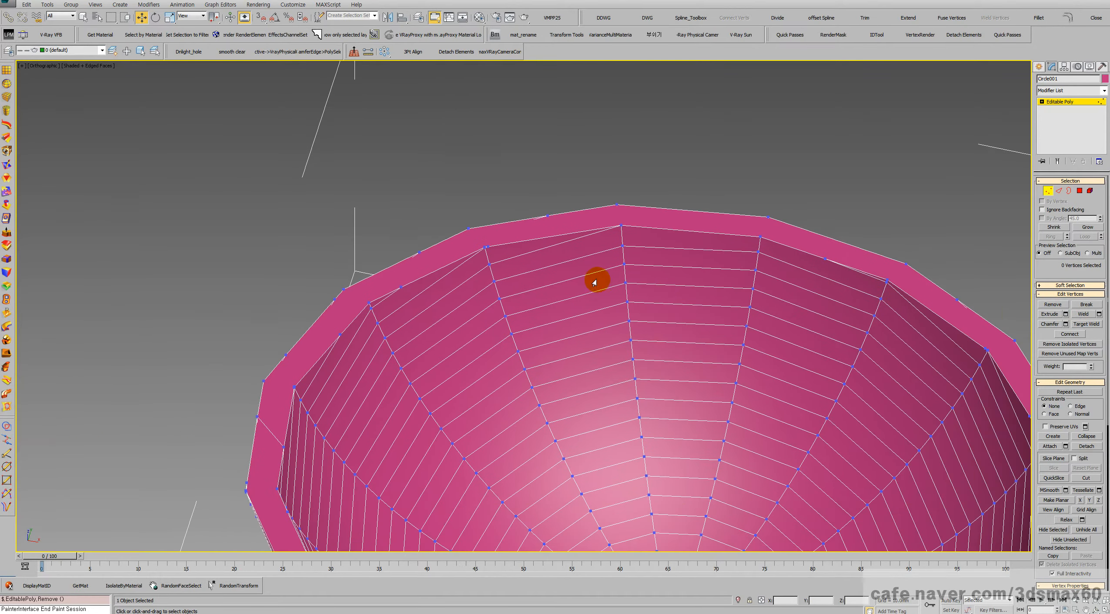
click(401, 288)
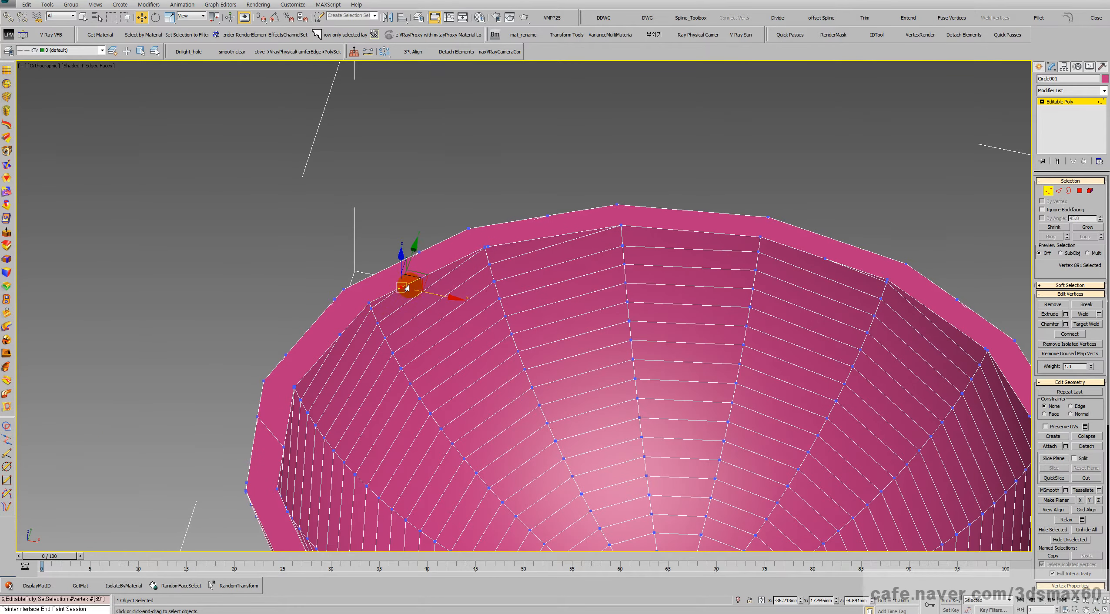
middle_drag(523, 300, 405, 239)
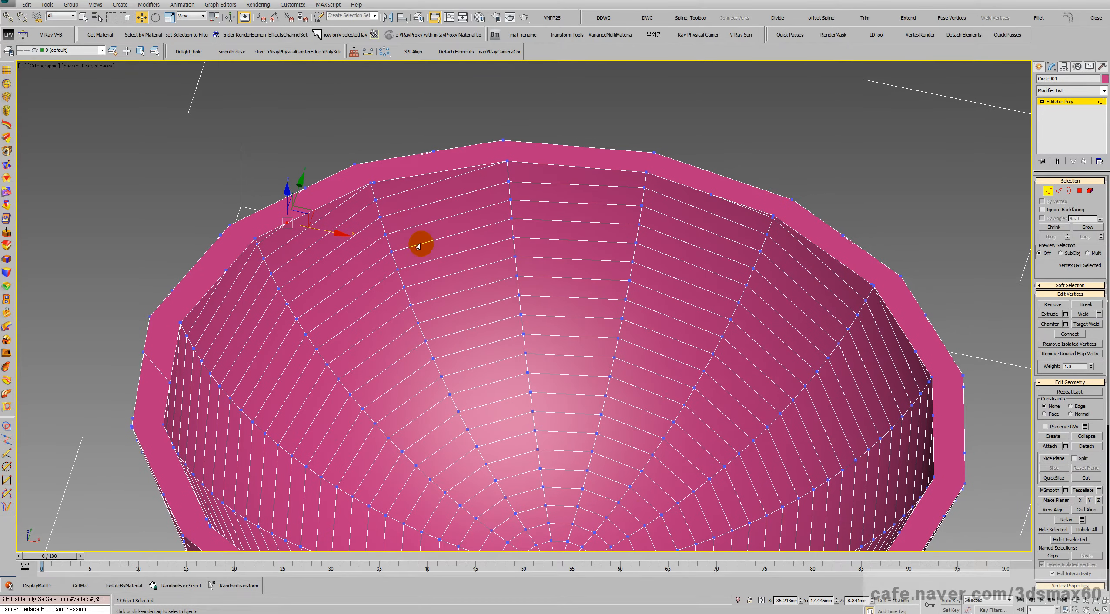
middle_drag(532, 278, 495, 224)
scroll(498, 227, down, 3)
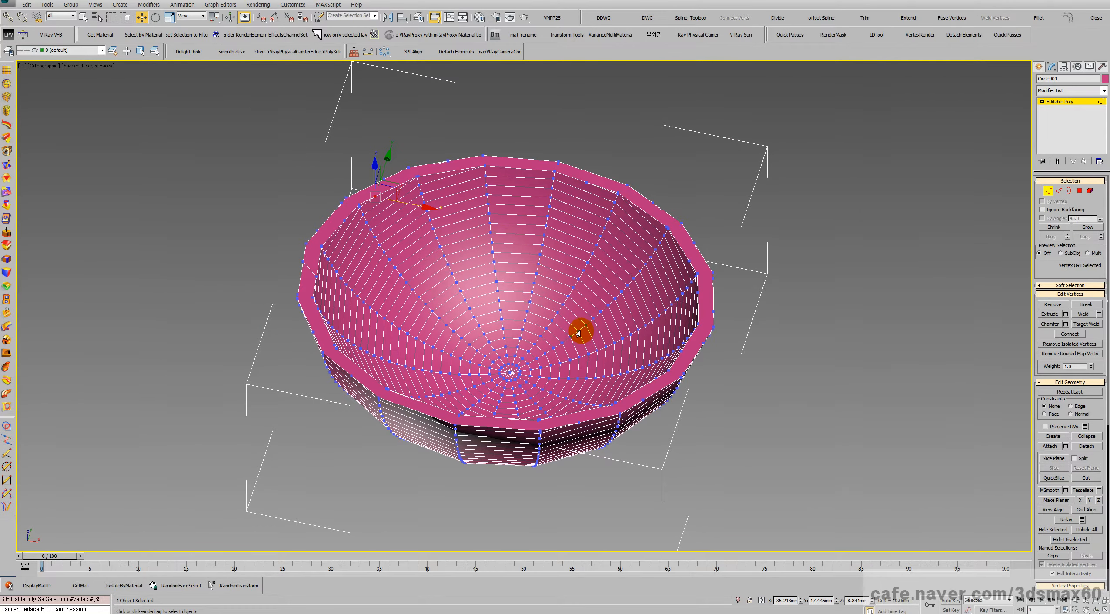
key(F4)
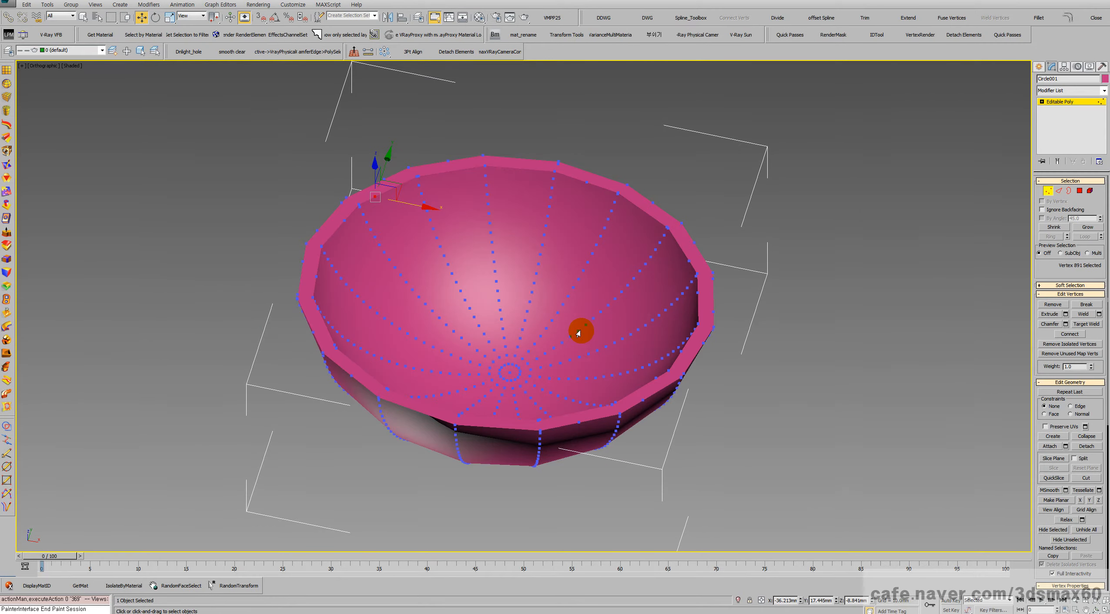
click(1048, 192)
middle_drag(560, 218, 634, 228)
scroll(637, 221, up, 5)
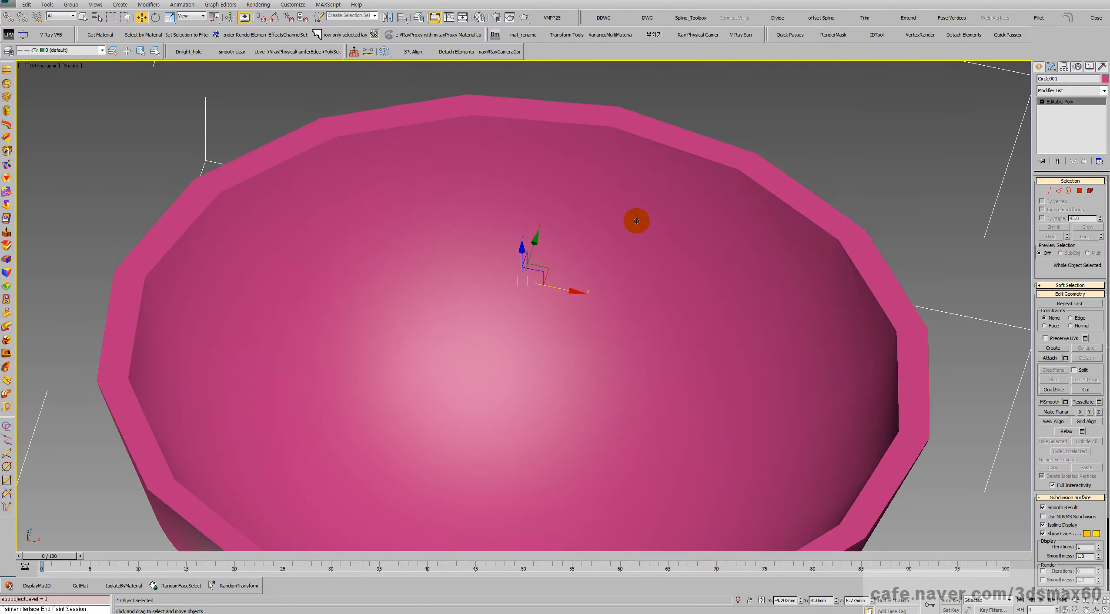
key(F4)
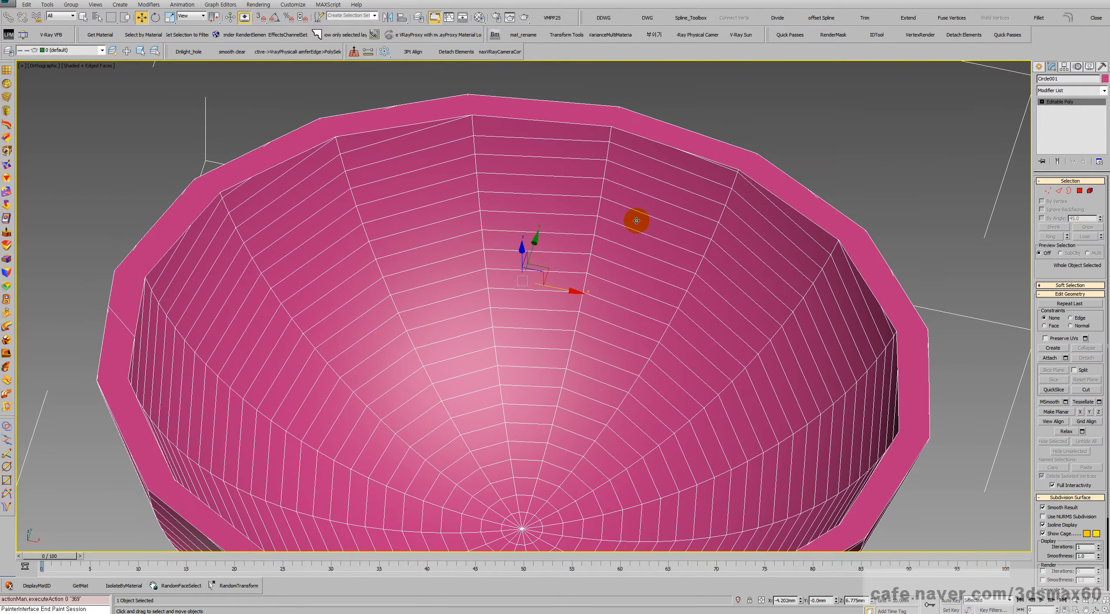
scroll(644, 218, down, 5)
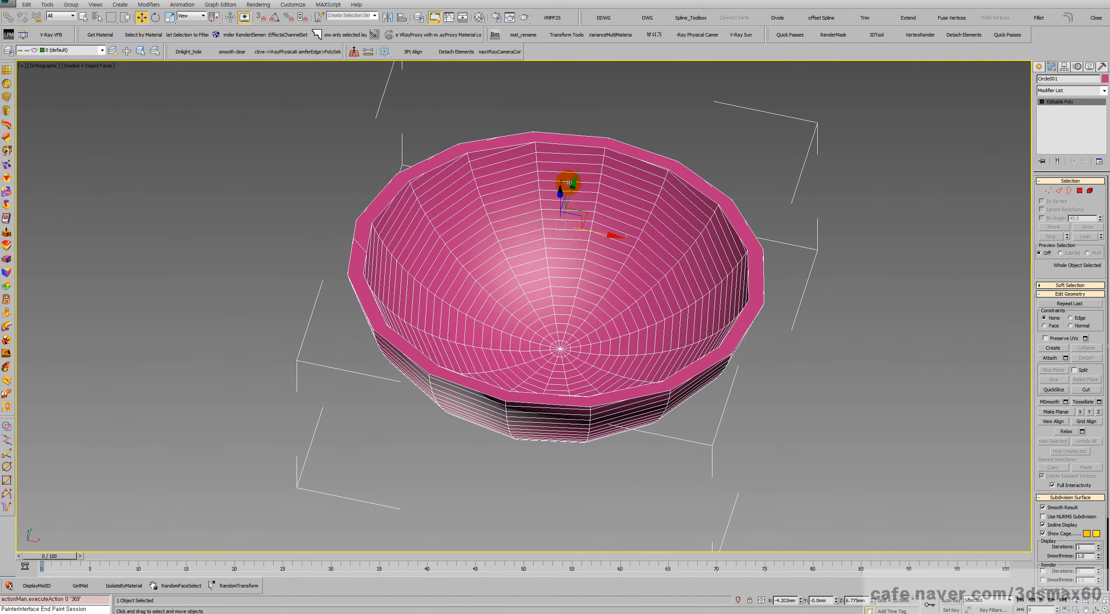
Return to vertex level and target-weld the stray vertex beside an inner rim corner on the bowl's right side onto that corner vertex
alt+middle_drag(568, 182, 669, 224)
scroll(668, 223, up, 7)
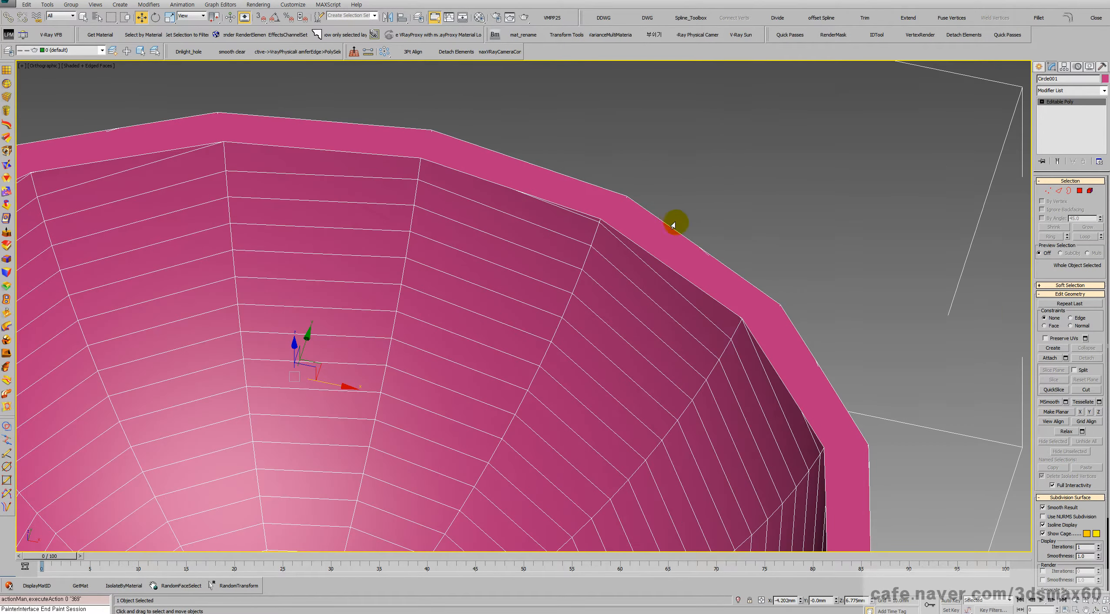
click(1048, 191)
click(785, 340)
scroll(702, 286, up, 4)
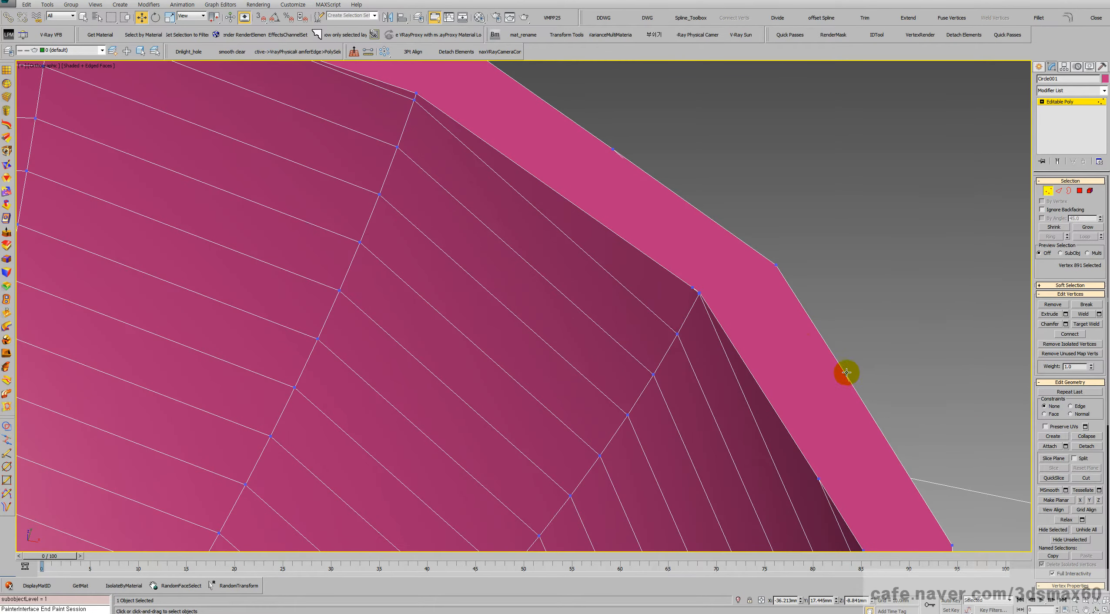
click(692, 288)
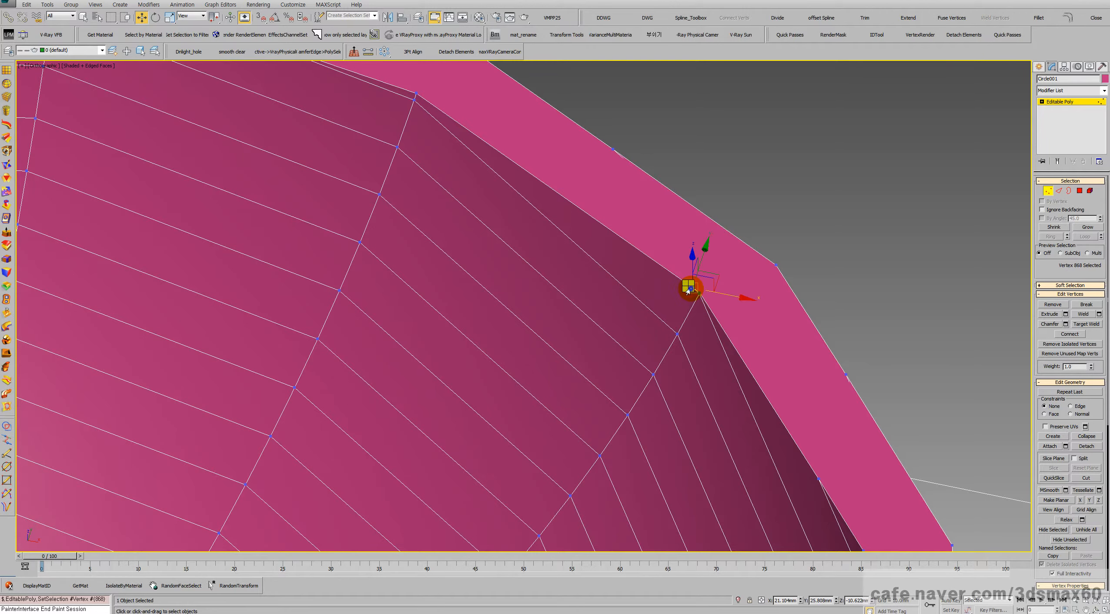
right_click(692, 289)
click(669, 355)
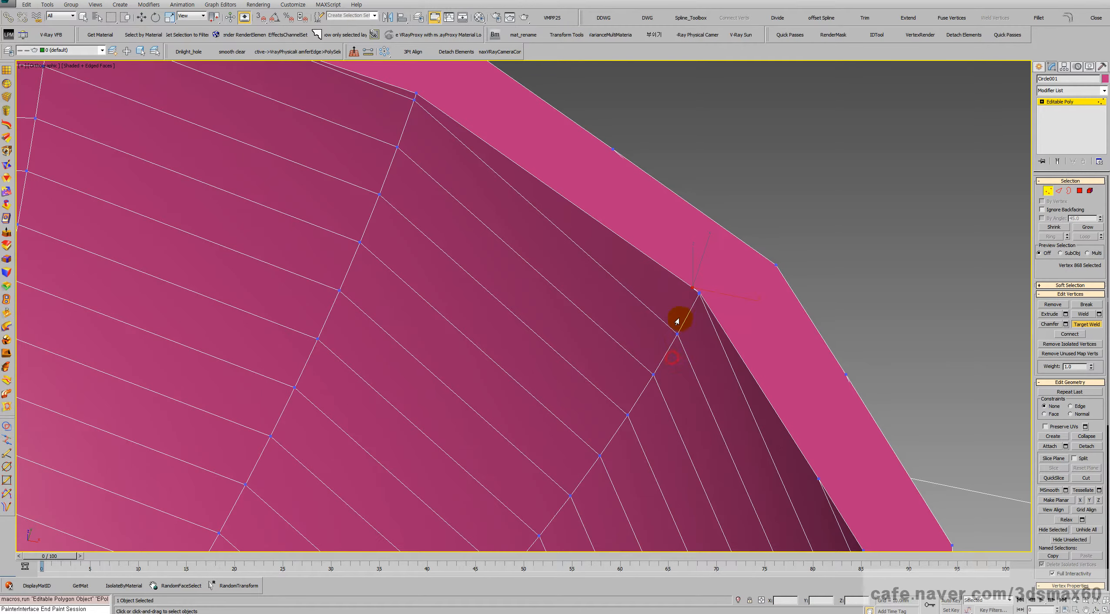
key(w)
Connect the welded inner rim corner vertex to the matching outer rim corner vertex with an edge across the rim
click(699, 293)
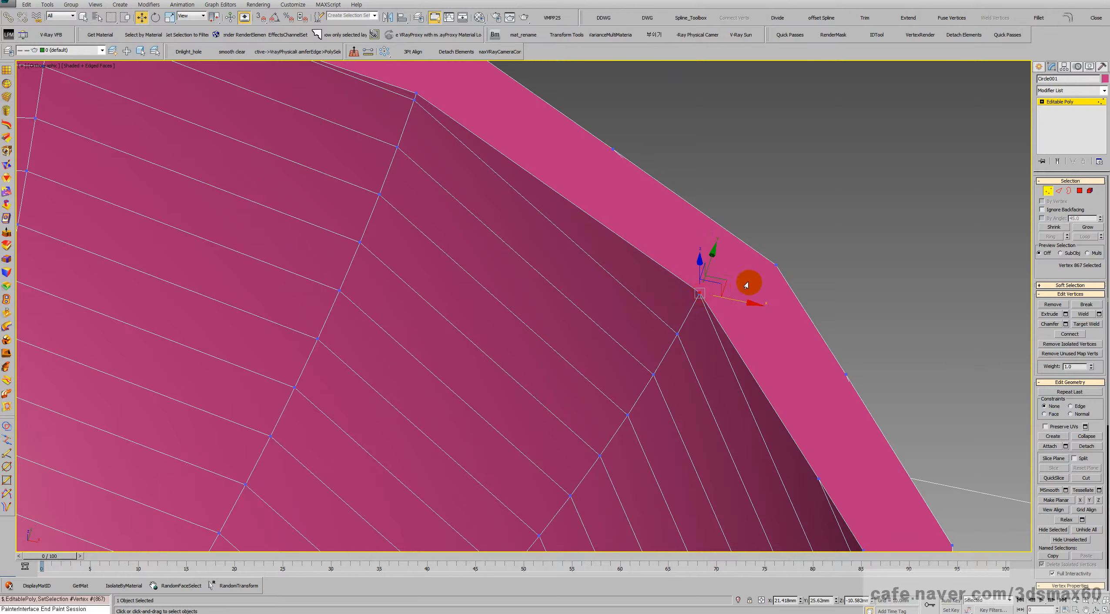
ctrl+click(776, 266)
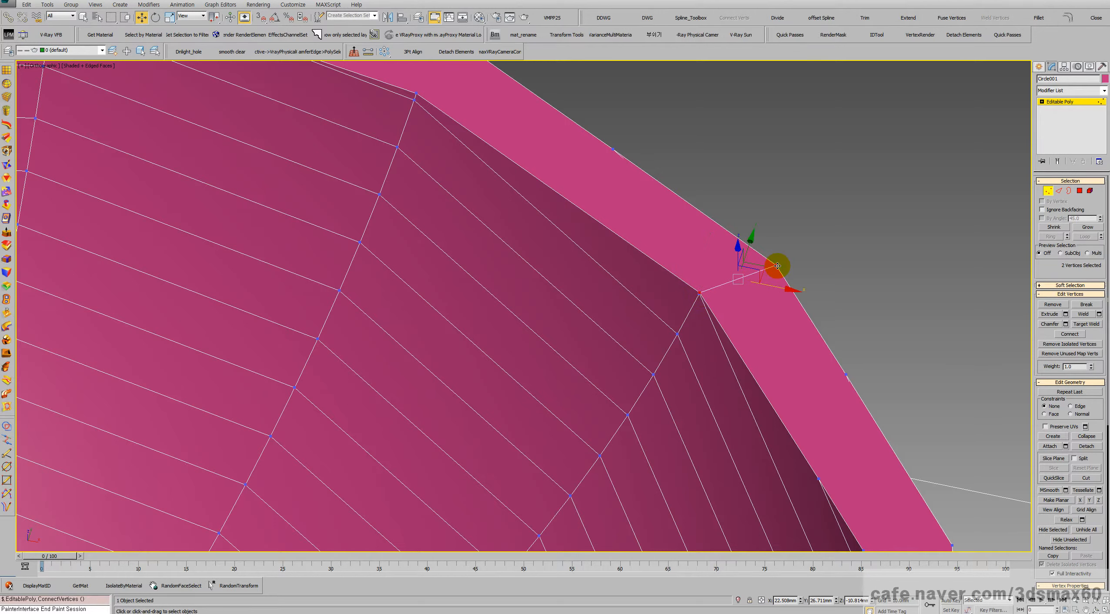
scroll(782, 304, down, 3)
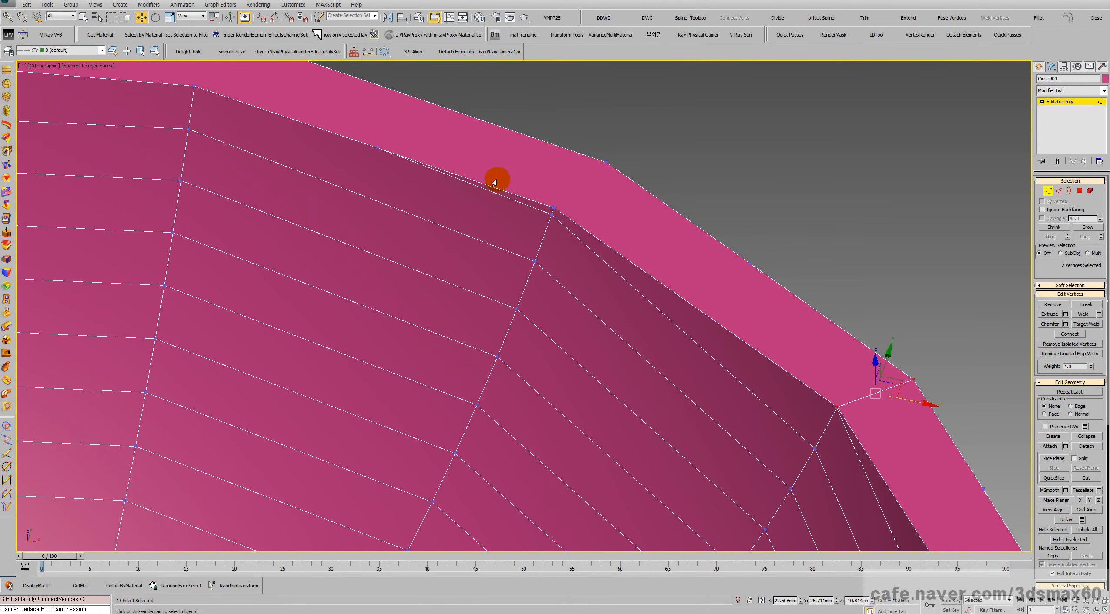
scroll(505, 209, down, 3)
middle_drag(487, 270, 542, 212)
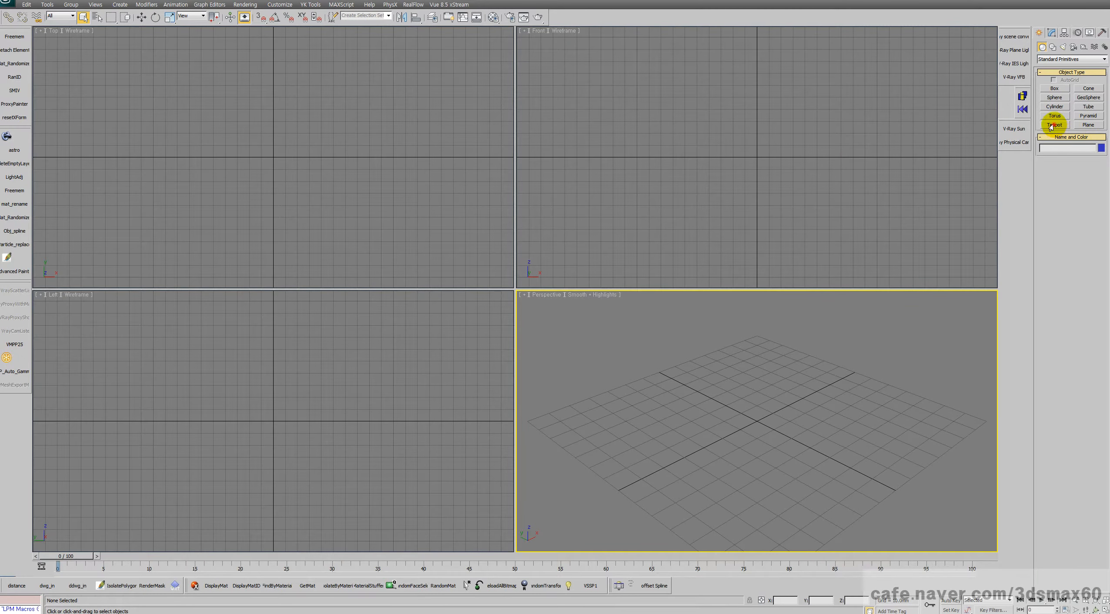
Switch to the other 3ds Max window, create a teapot at the centre of the Perspective view, and show its modify settings
click(1050, 126)
drag(760, 421, 835, 391)
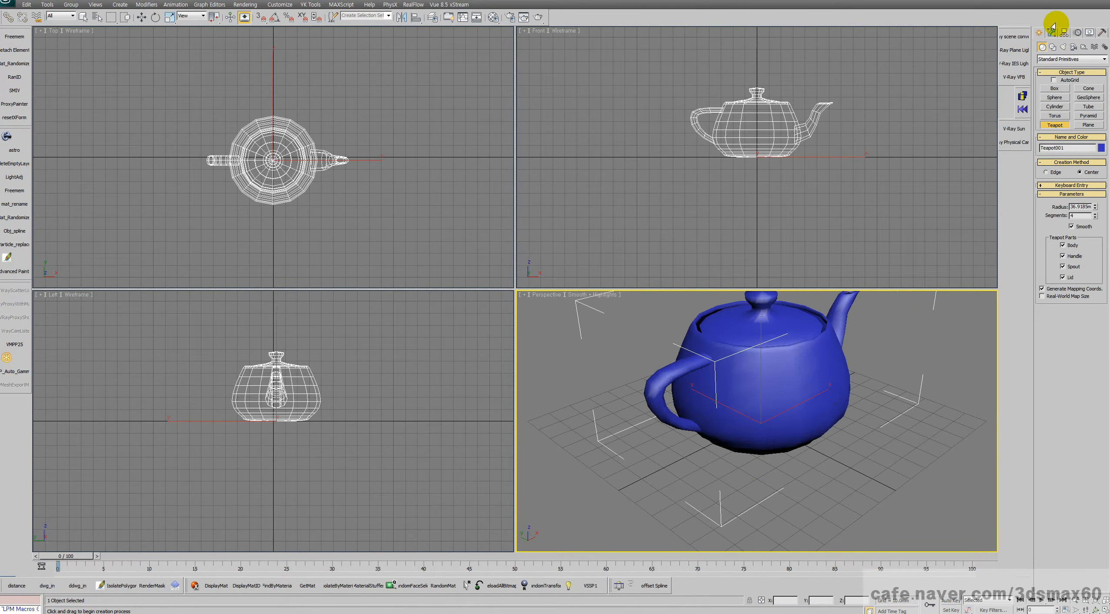
click(1051, 31)
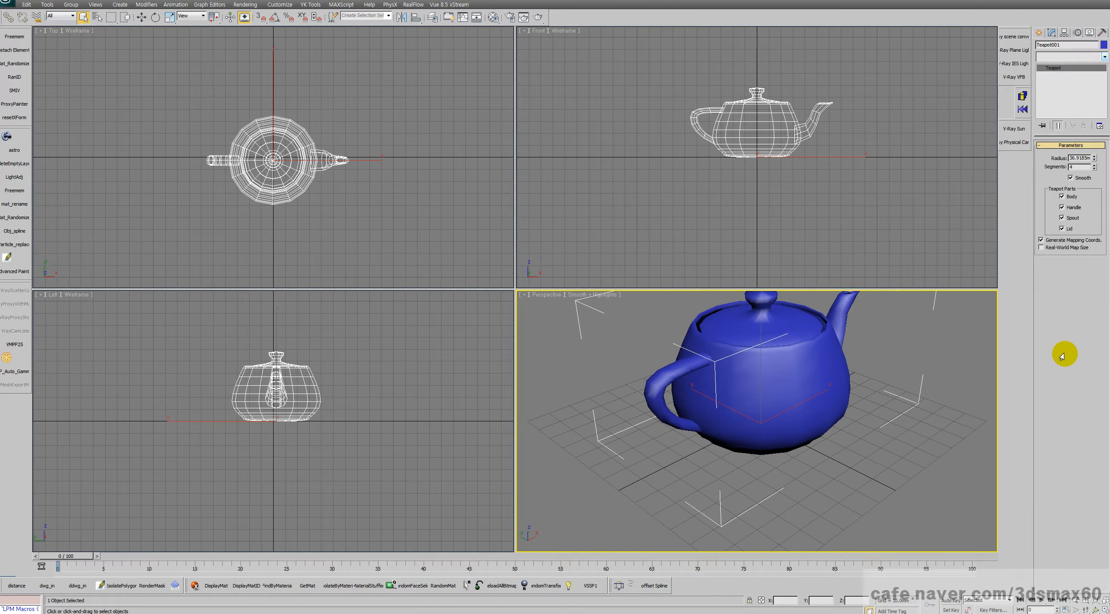
Look through the modifiers available for the teapot without applying one
click(1104, 57)
key(x)
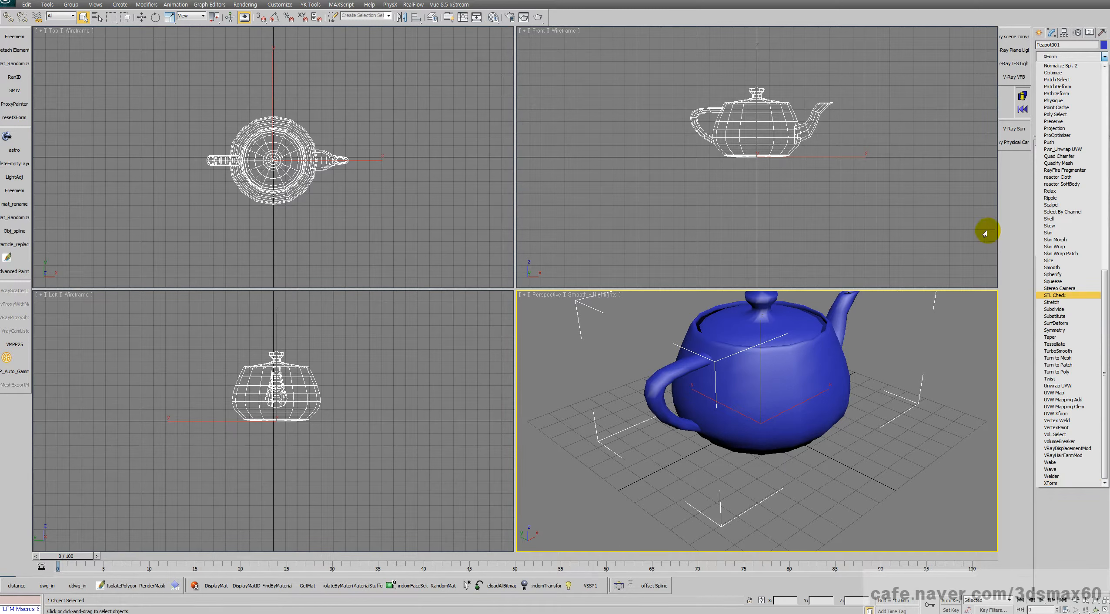
scroll(1096, 168, up, 18)
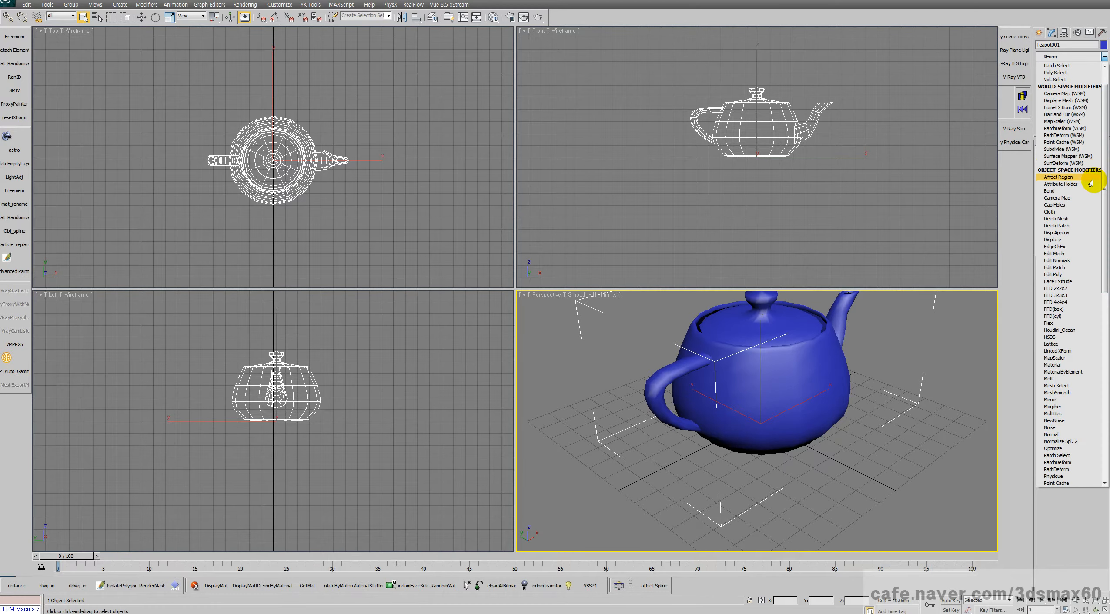
scroll(1092, 187, down, 4)
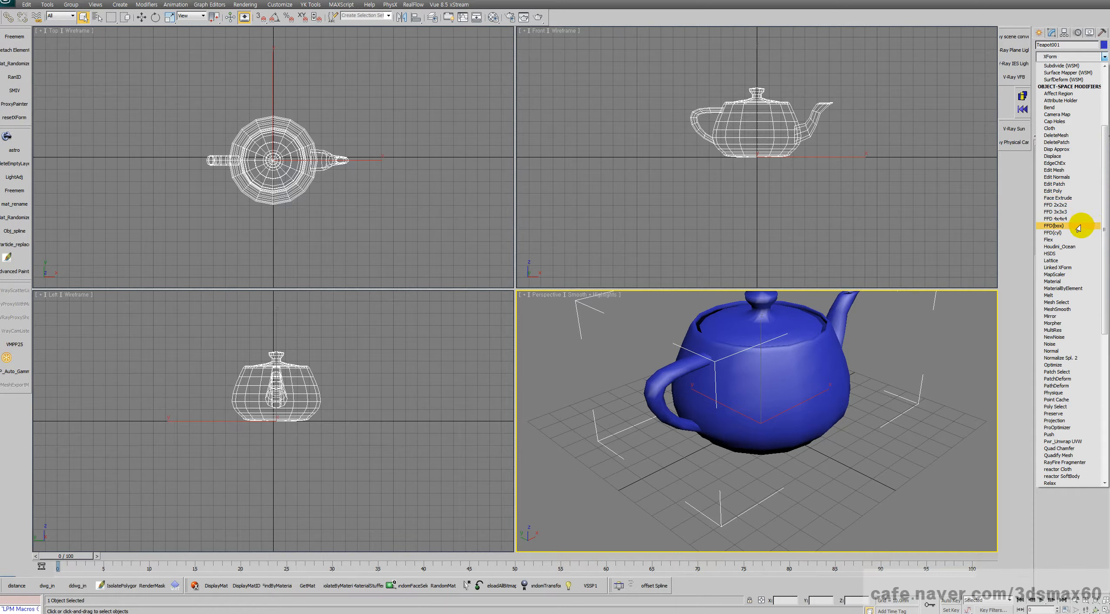
scroll(1072, 270, down, 2)
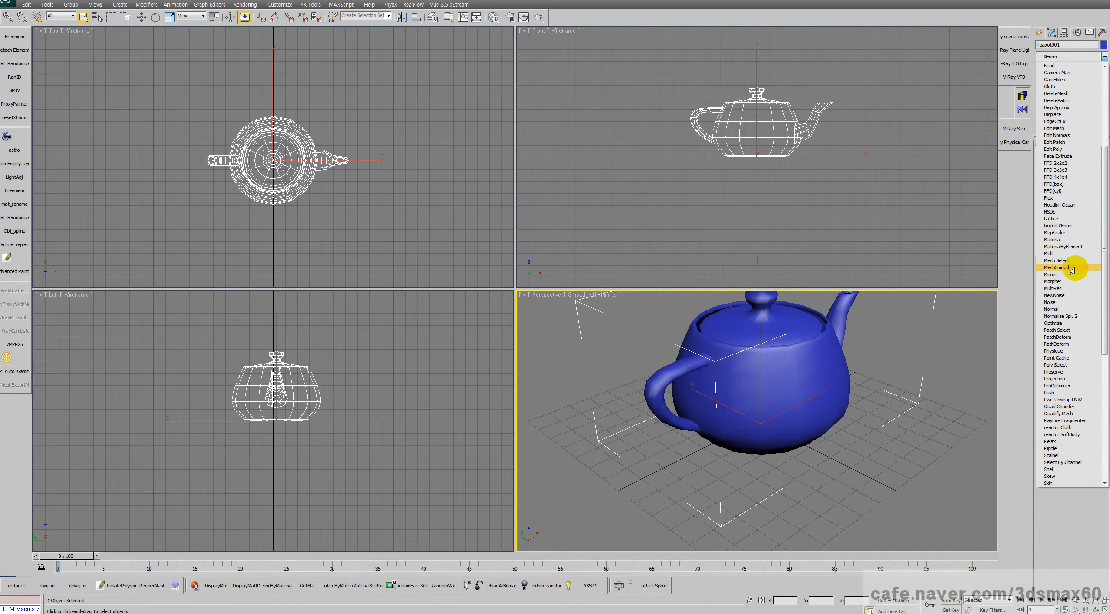
scroll(1073, 274, down, 4)
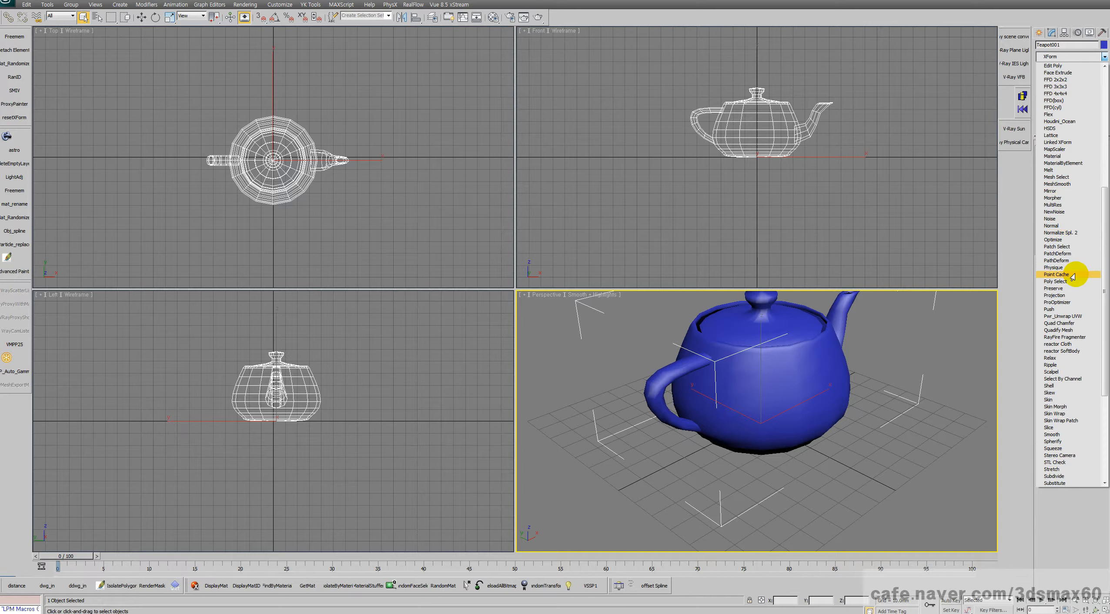
scroll(1072, 276, down, 2)
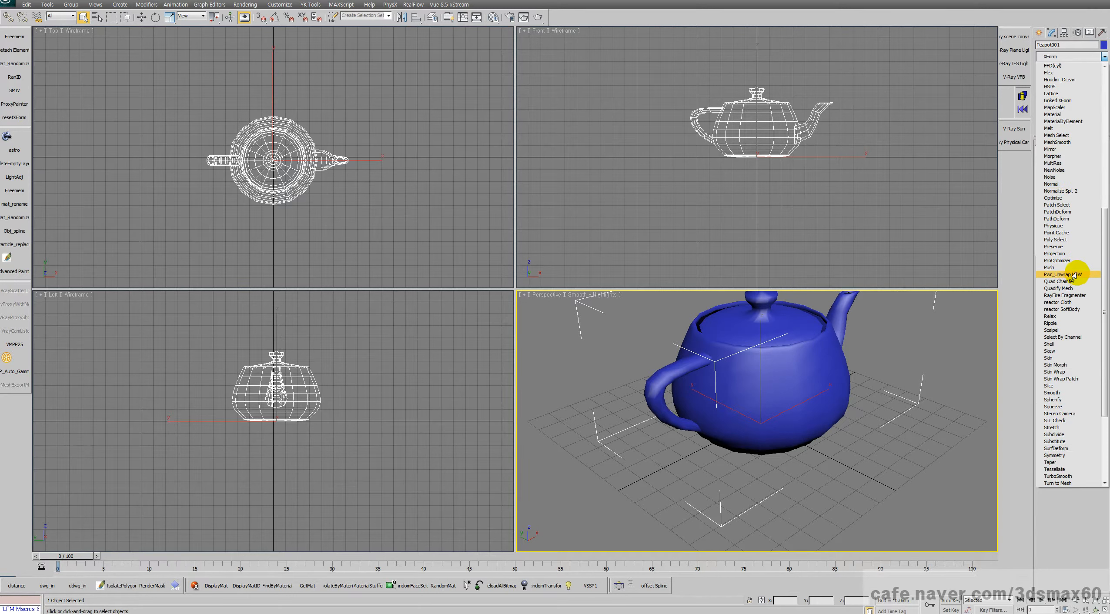
scroll(1073, 276, down, 2)
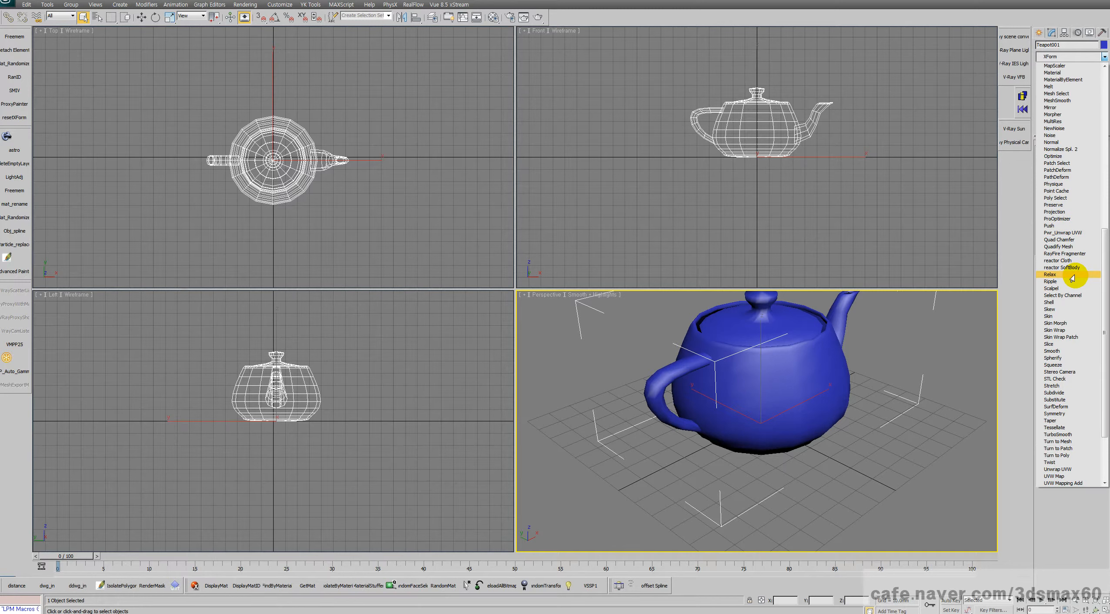
scroll(1071, 280, up, 2)
scroll(1071, 279, up, 2)
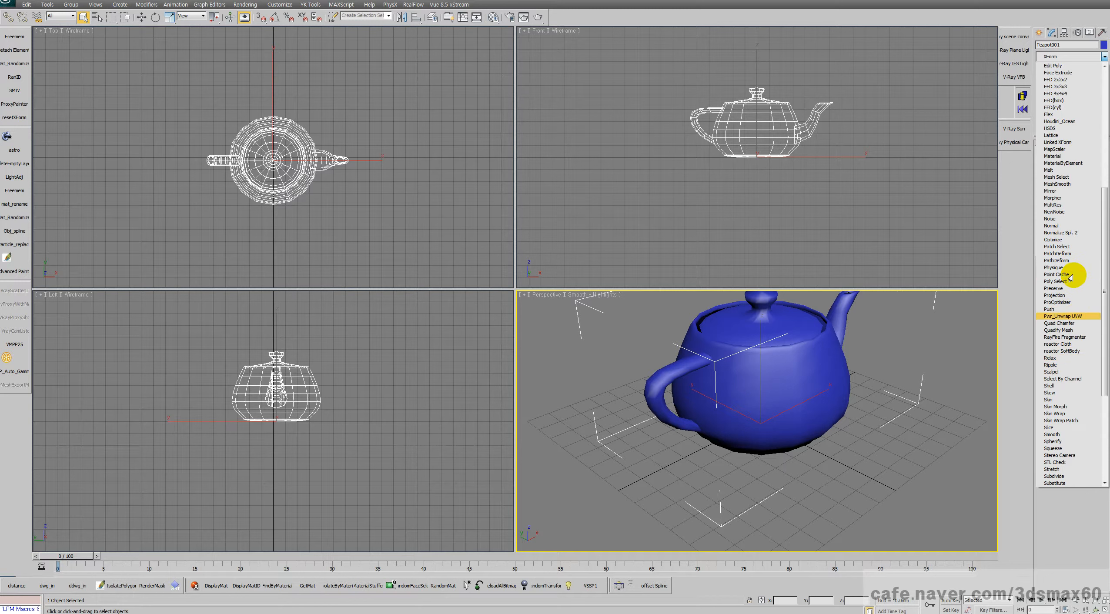
scroll(1070, 278, up, 2)
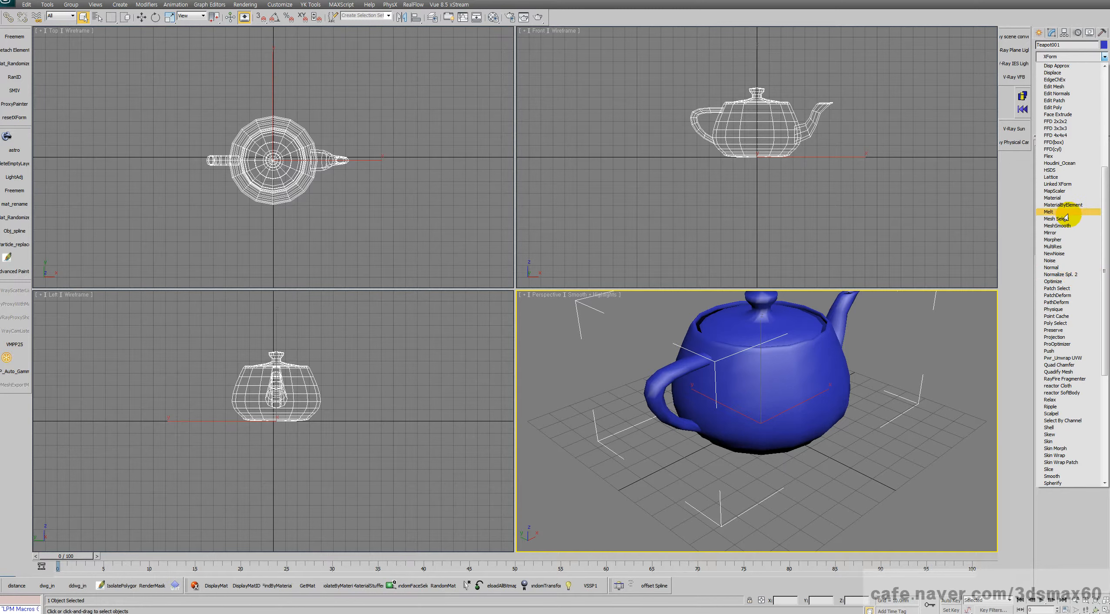
scroll(1064, 183, up, 9)
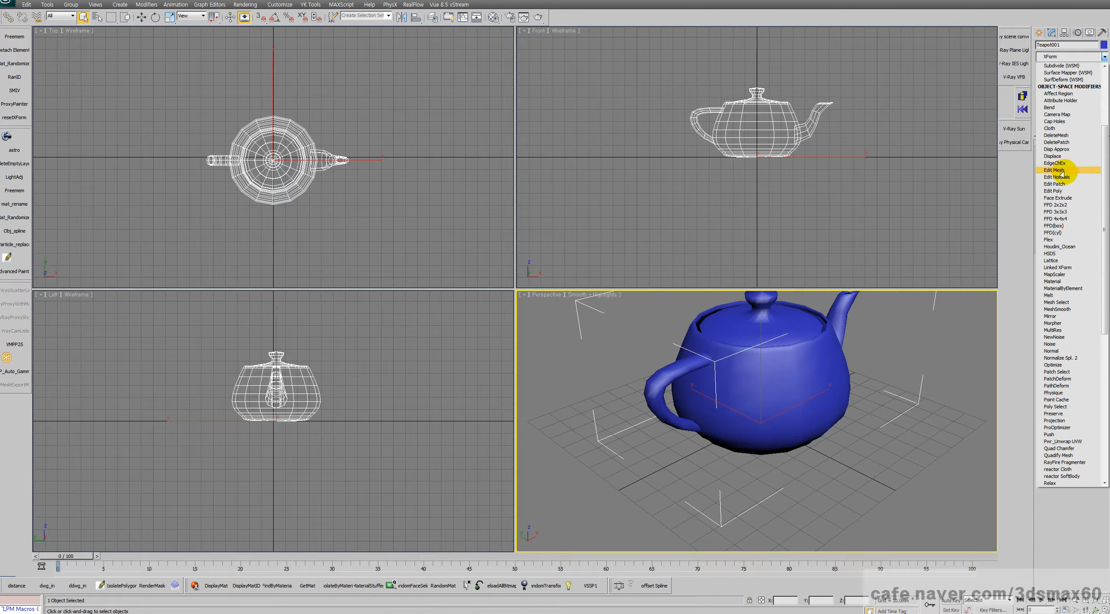
click(989, 252)
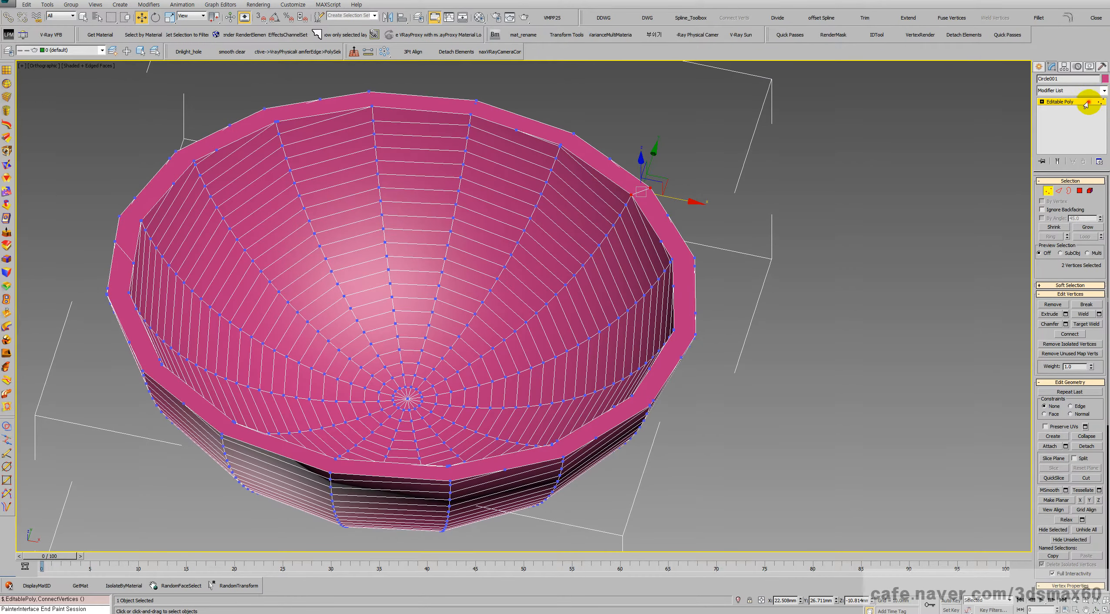
Switch back to the bowl's scene, leave vertex level, and look through the modifiers available for the bowl without applying one
click(1103, 92)
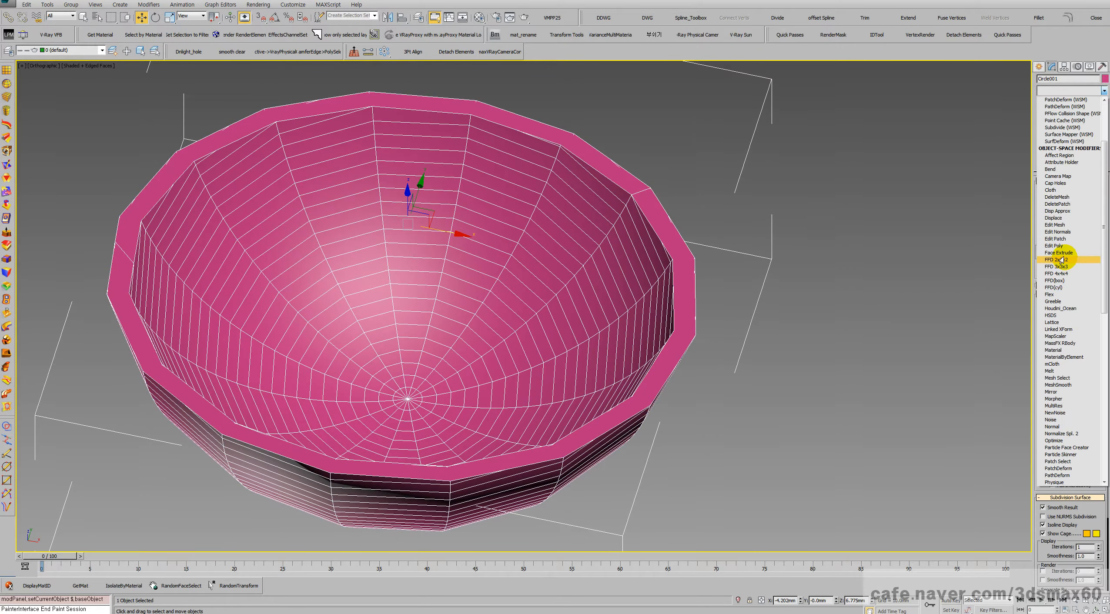
scroll(1072, 265, down, 2)
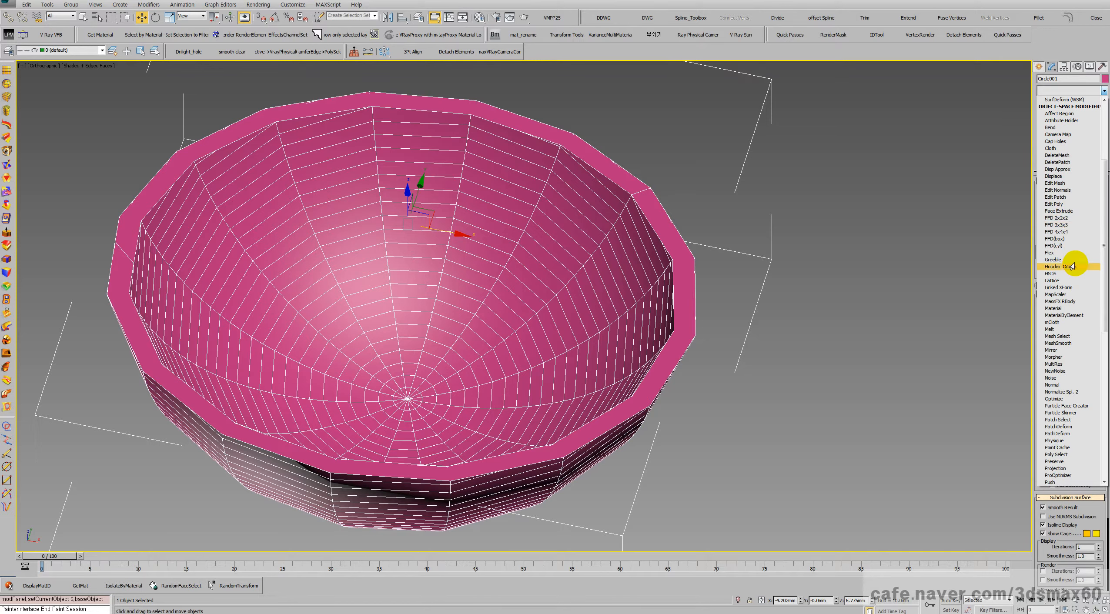
scroll(1072, 267, down, 2)
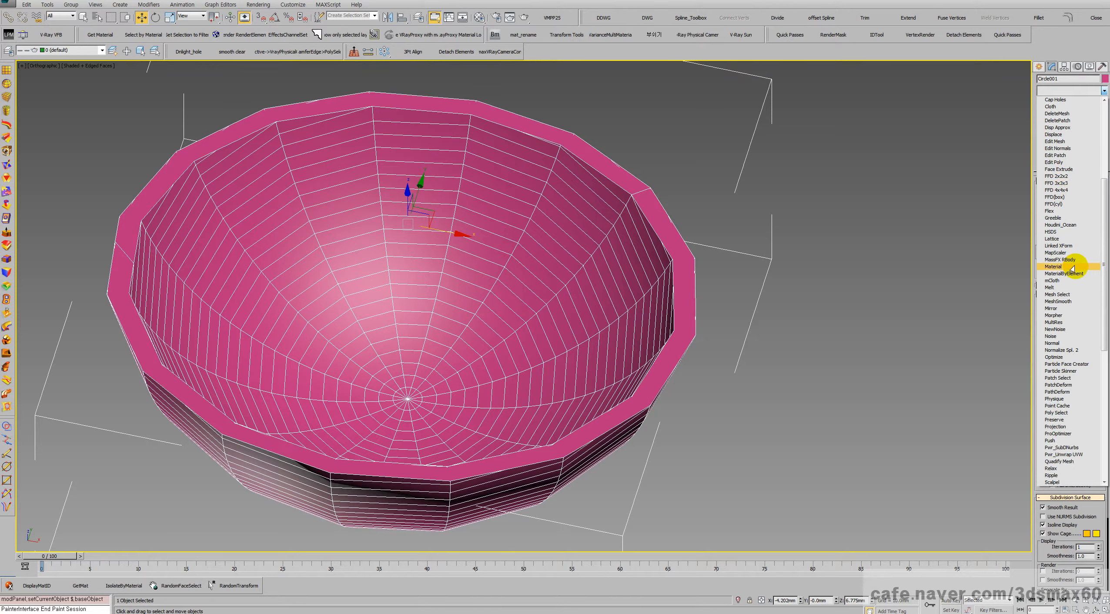
scroll(1072, 270, down, 2)
scroll(1072, 269, down, 4)
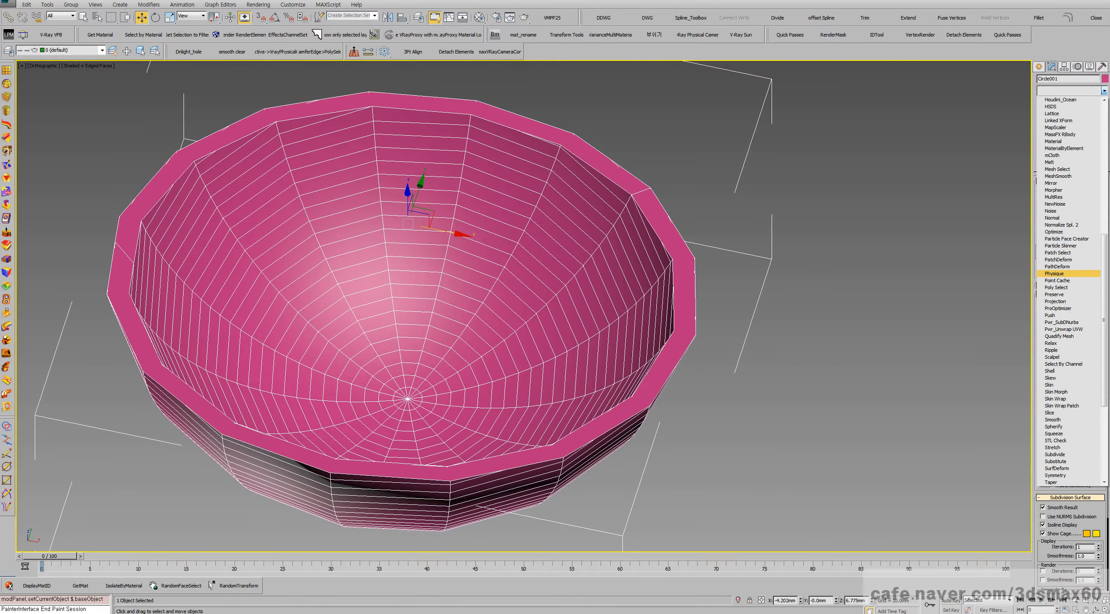
key(Escape)
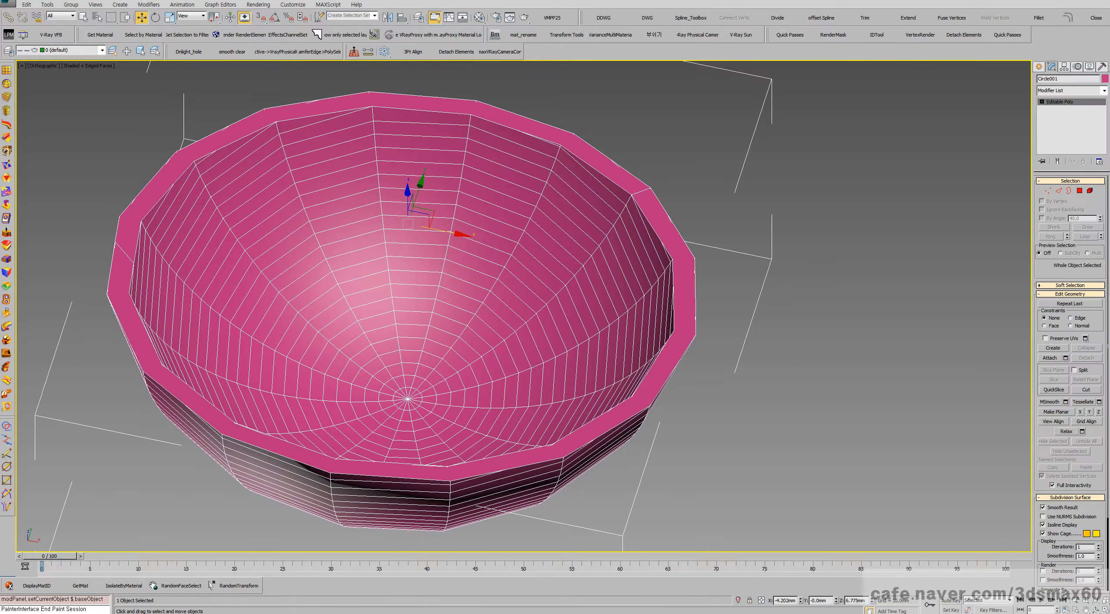
middle_drag(573, 307, 671, 313)
scroll(671, 312, down, 5)
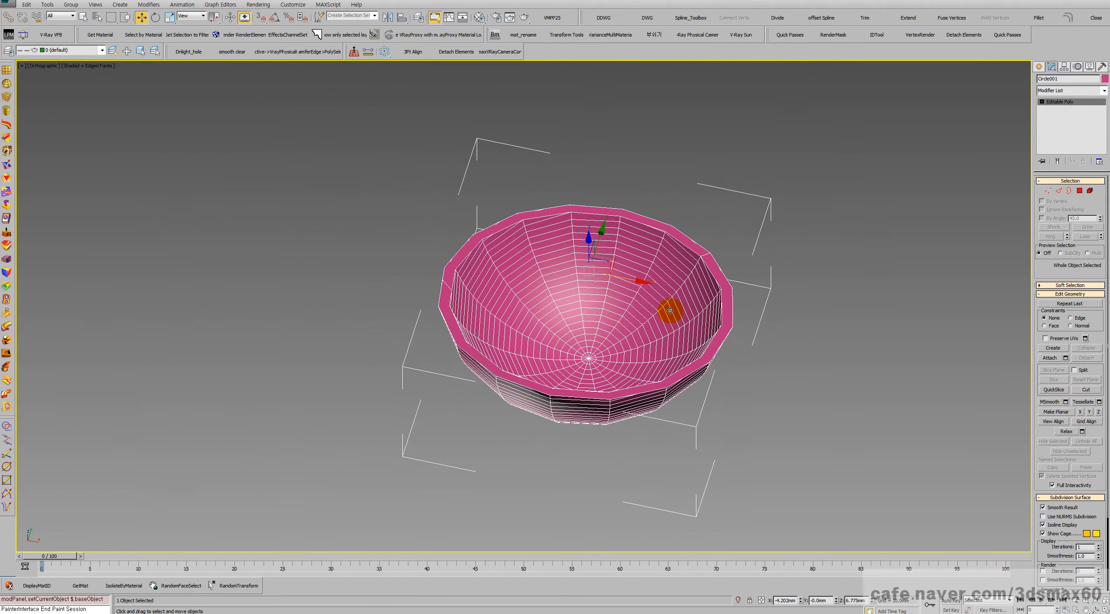
Discard the current scene state and restore the held bowl-and-box scene with Fetch
key(ctrl+o)
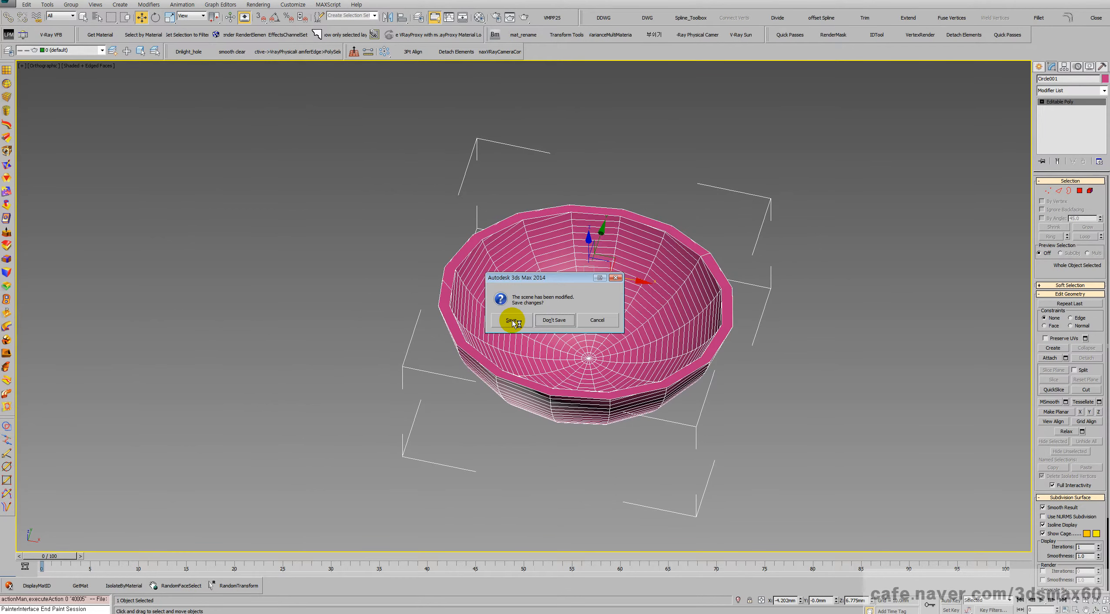
click(512, 320)
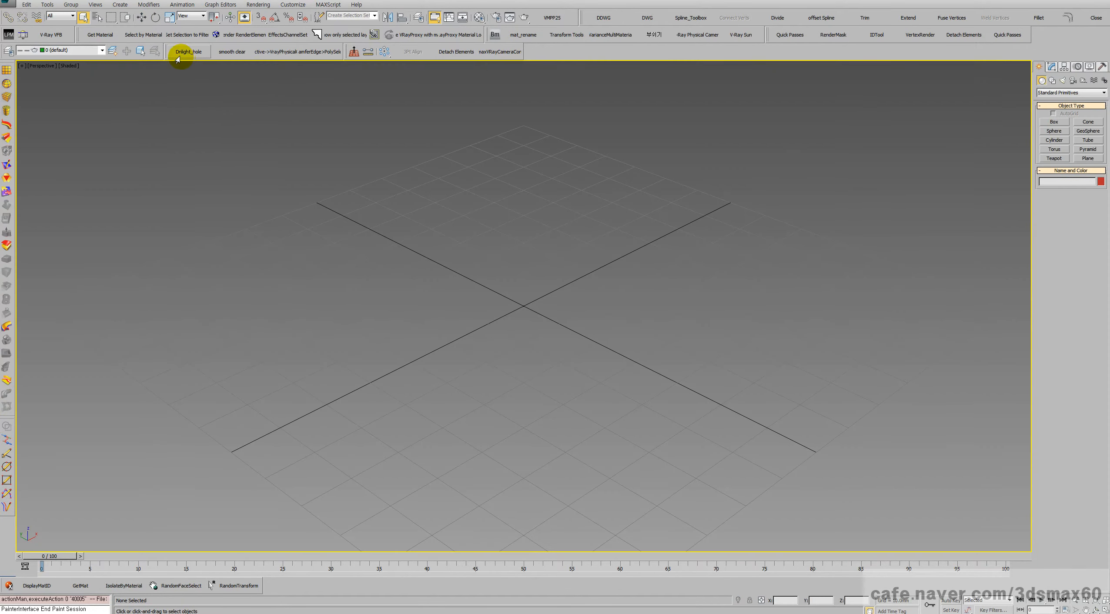
click(27, 4)
click(38, 49)
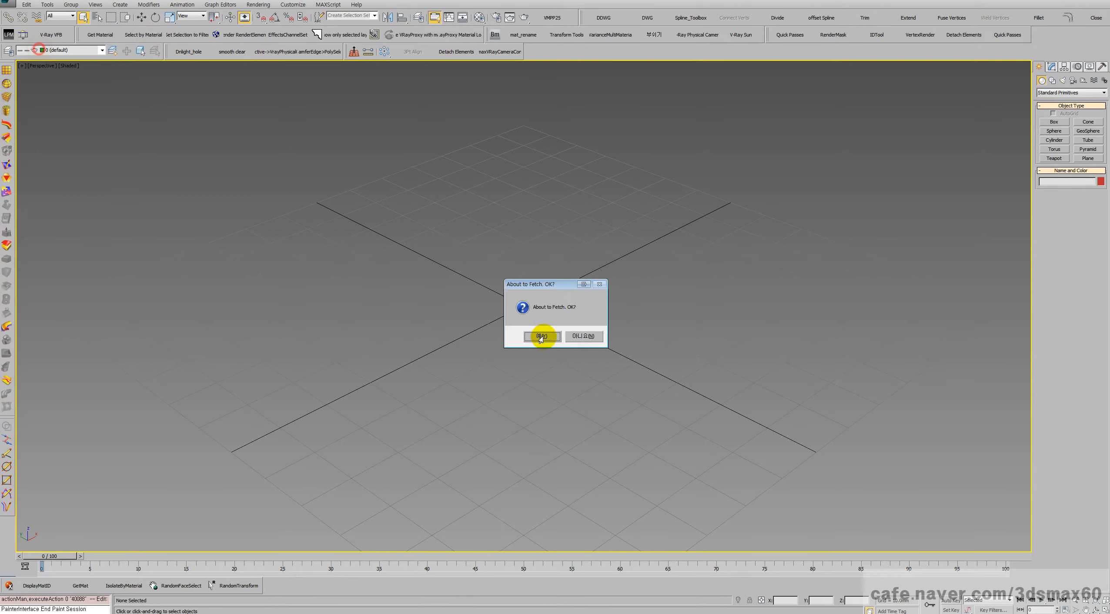
click(542, 337)
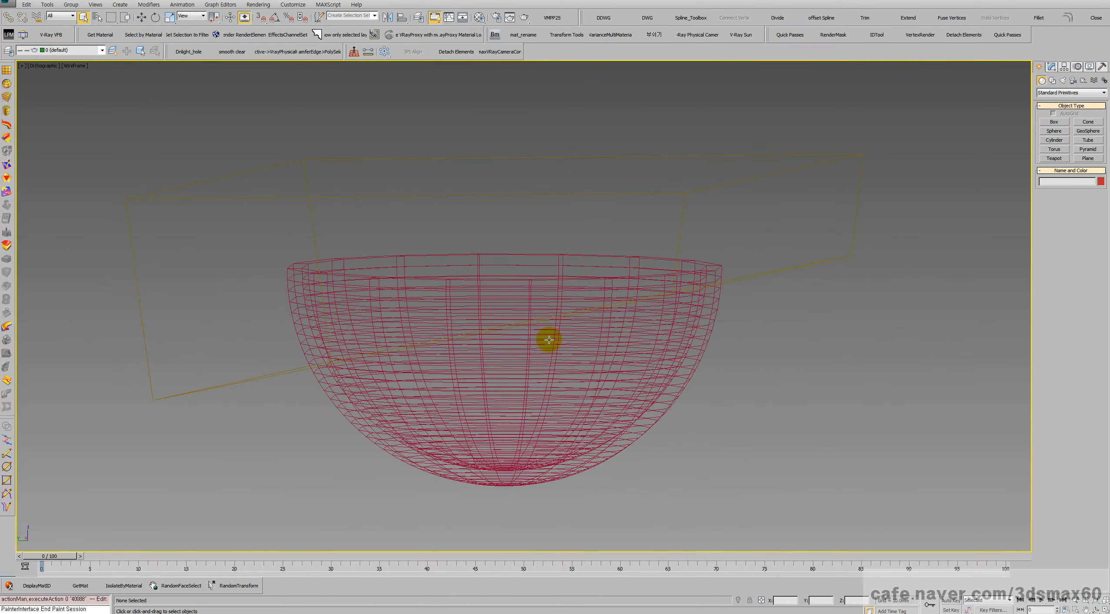
Delete the slanted cutting box above the bowl and display the bowl shaded in a Perspective view
click(549, 339)
click(800, 261)
key(Delete)
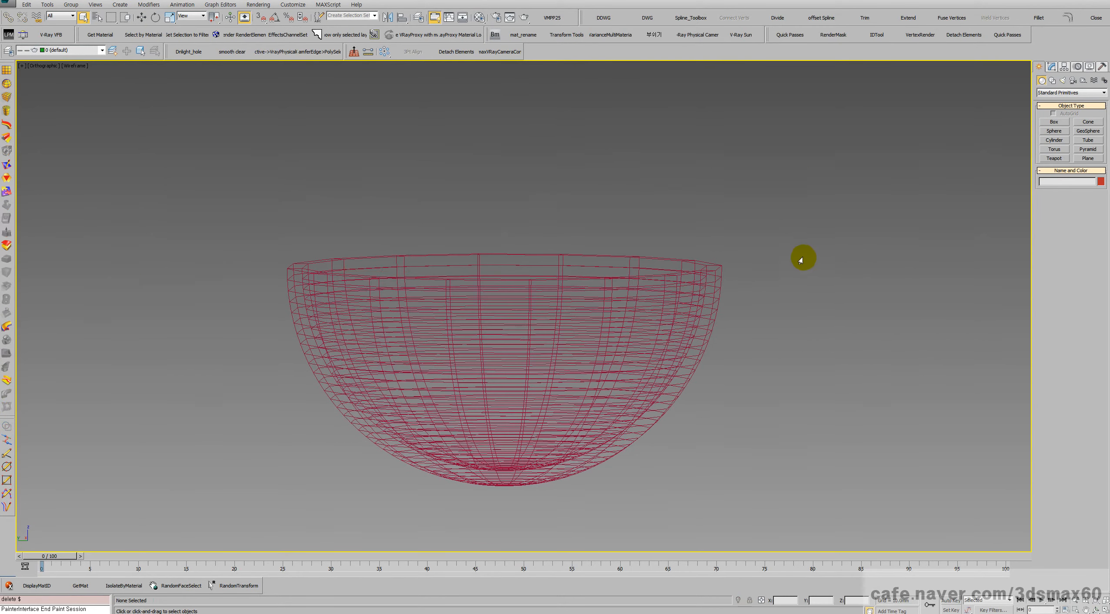
key(F3)
key(ctrl+r)
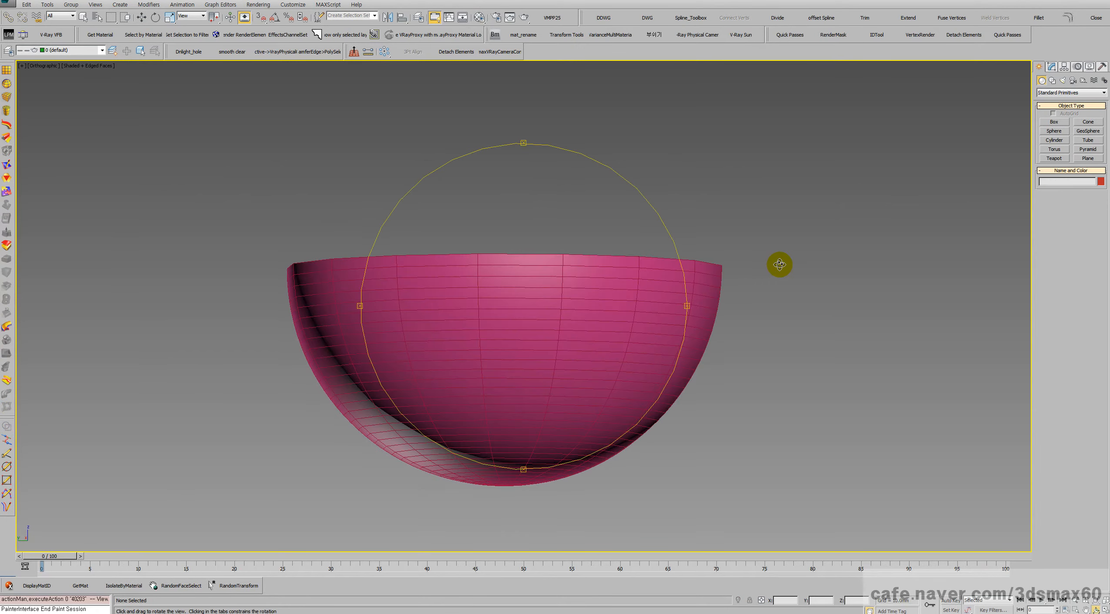
drag(610, 274, 583, 320)
middle_drag(530, 282, 658, 392)
right_click(599, 331)
key(p)
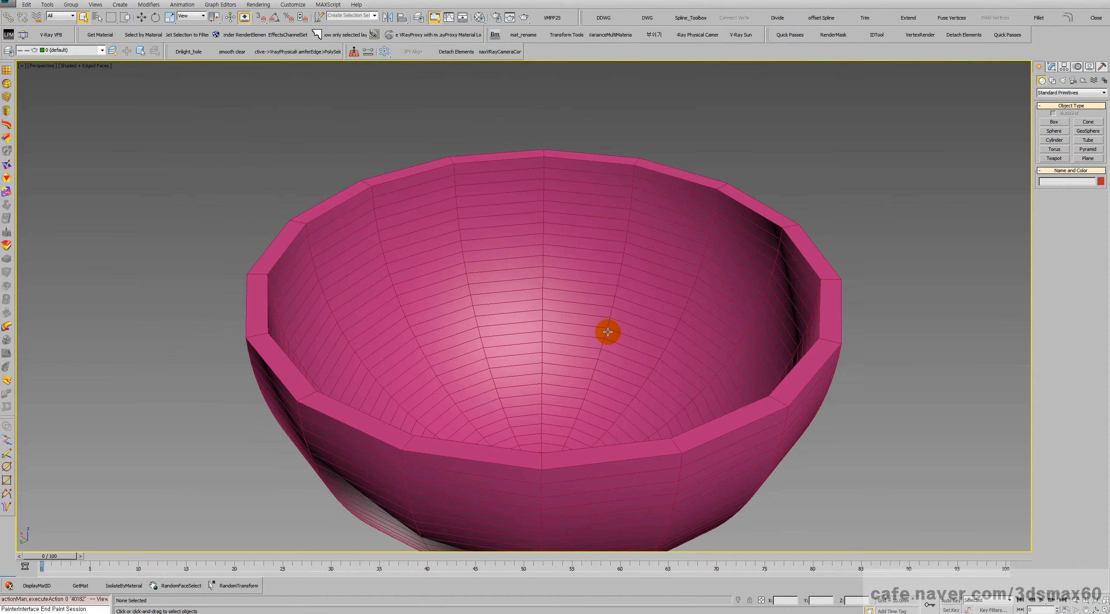
key(z)
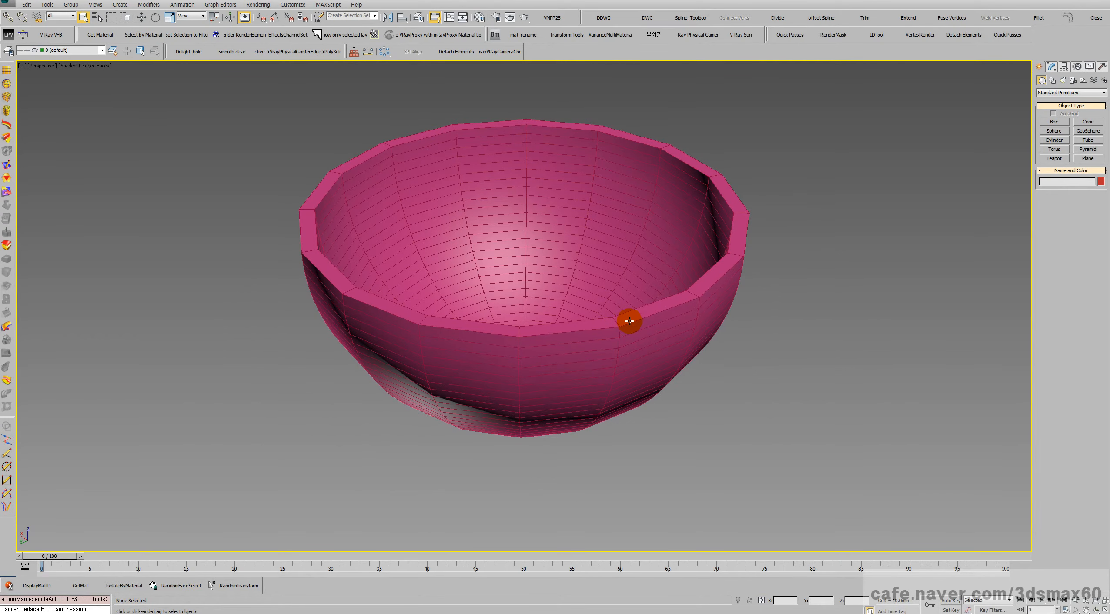
Switch to the Front view and select the bowl with its modify settings shown
key(f)
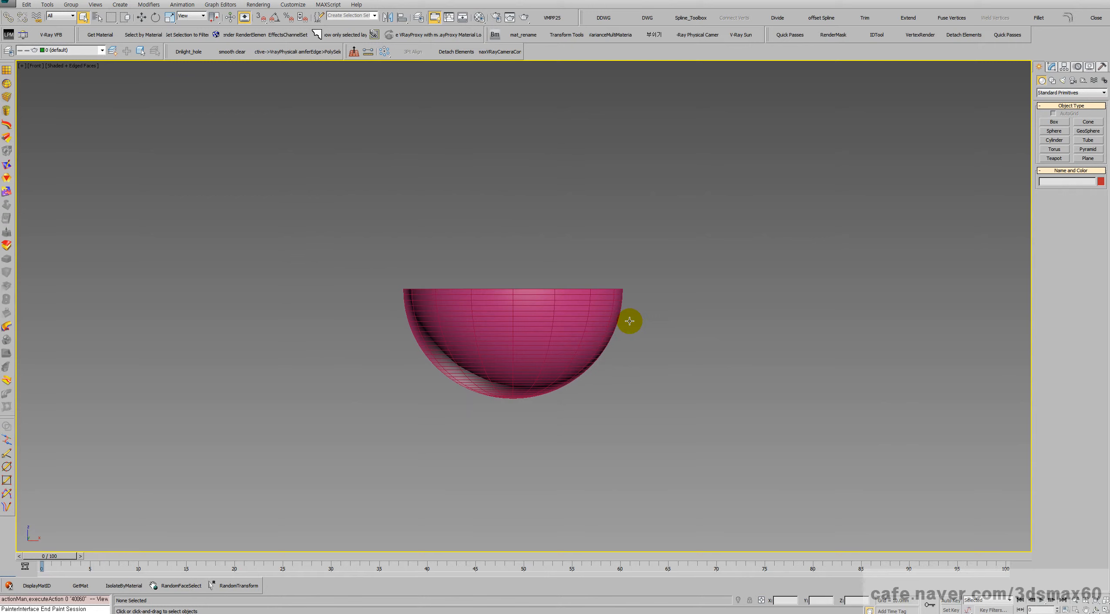
click(1051, 81)
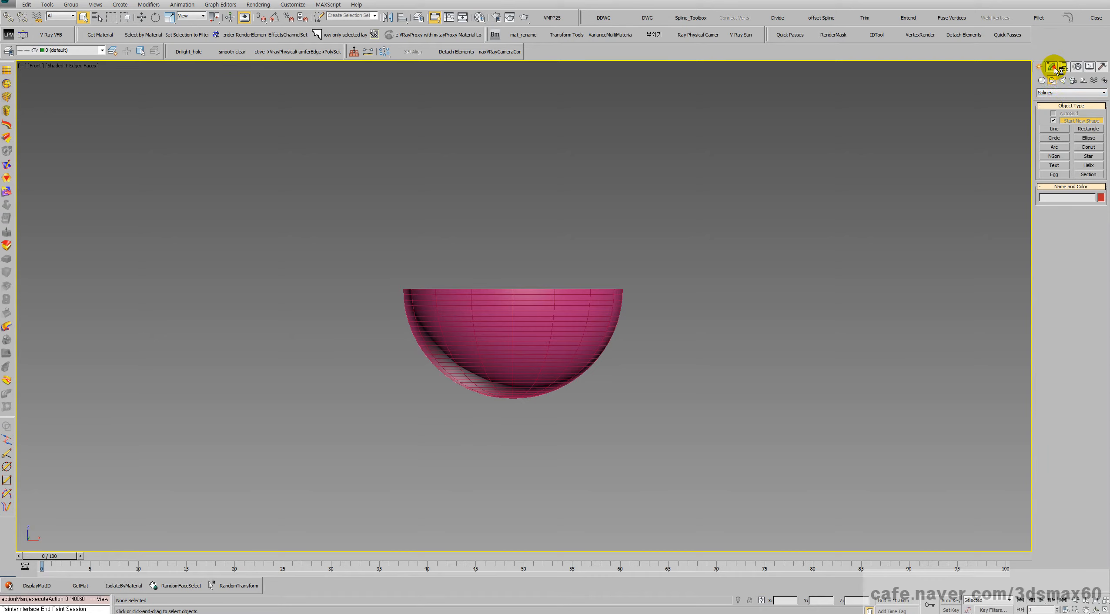
click(1056, 68)
click(1039, 67)
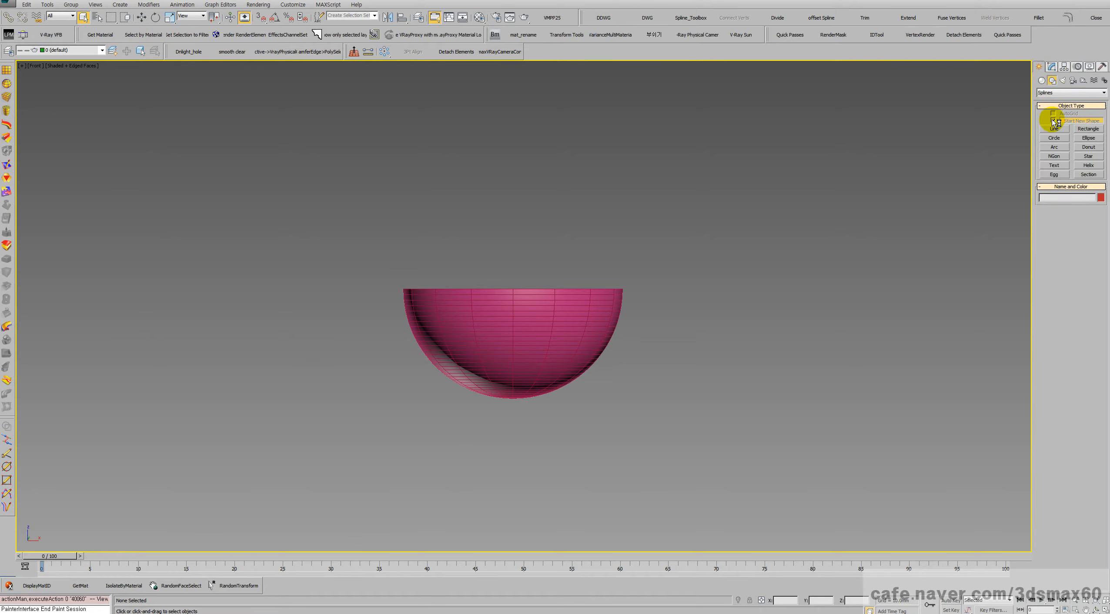
click(1051, 68)
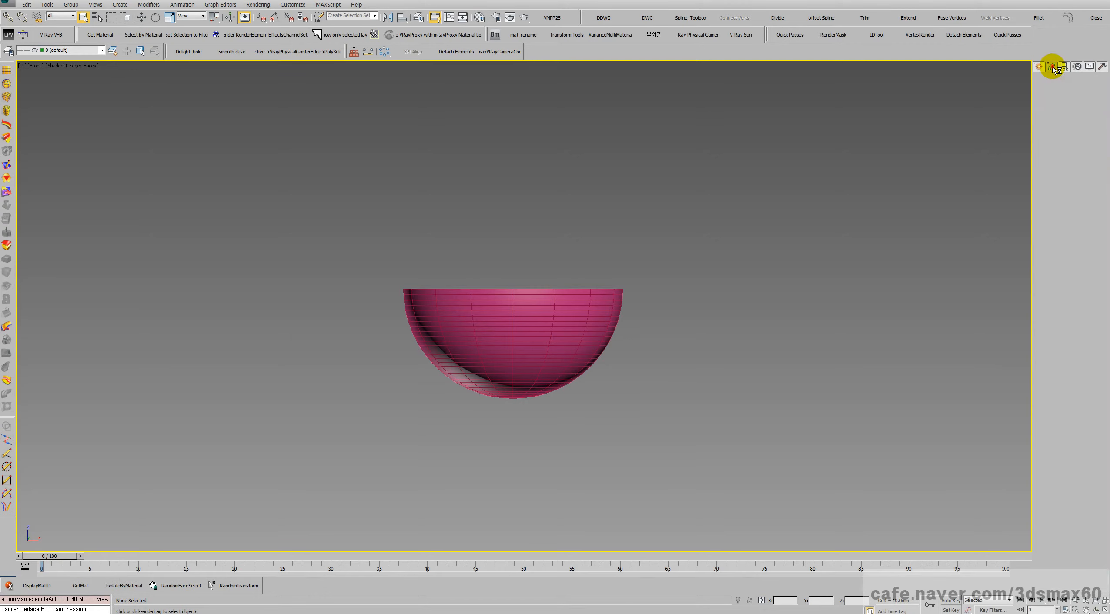
right_click(606, 333)
click(614, 338)
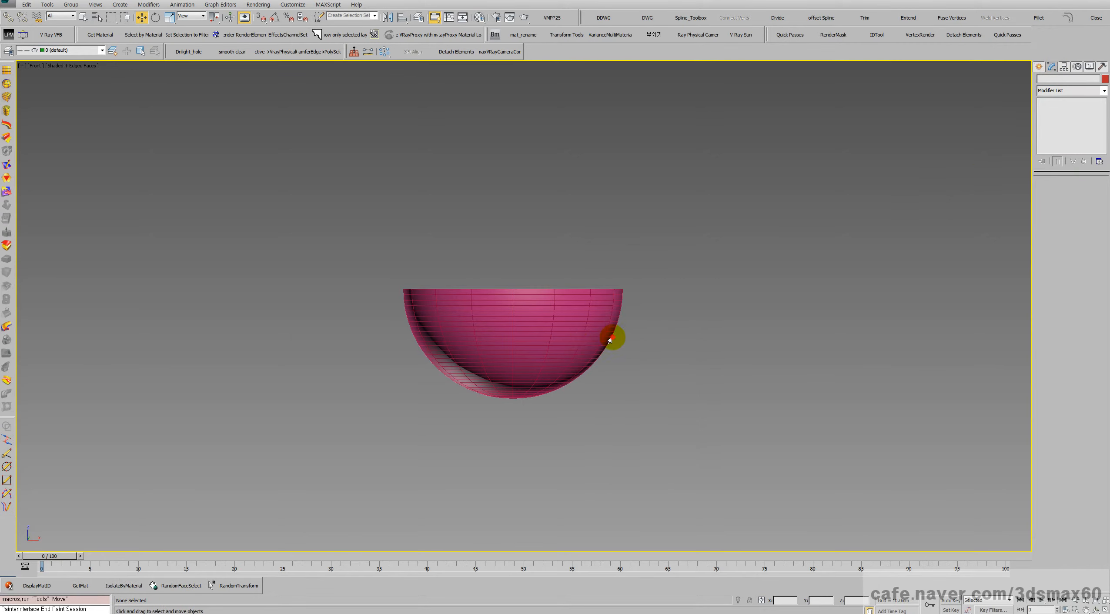
click(582, 323)
drag(587, 310, 766, 289)
middle_drag(766, 289, 755, 303)
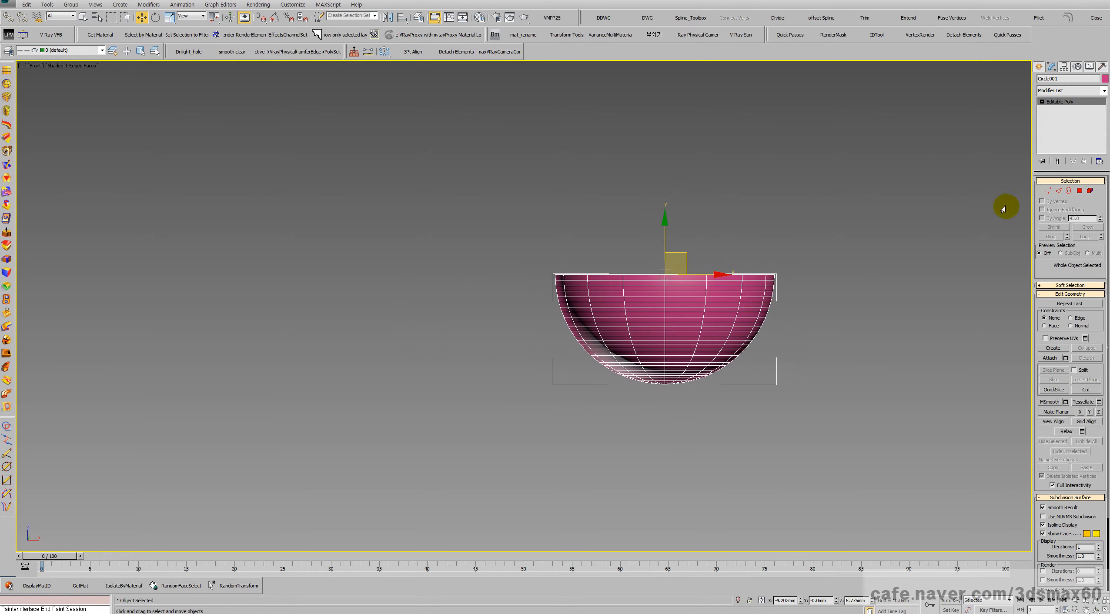
At edge level, QuickSlice the bowl along a slanted line rising from its lower-left side to its upper-right side
click(1059, 191)
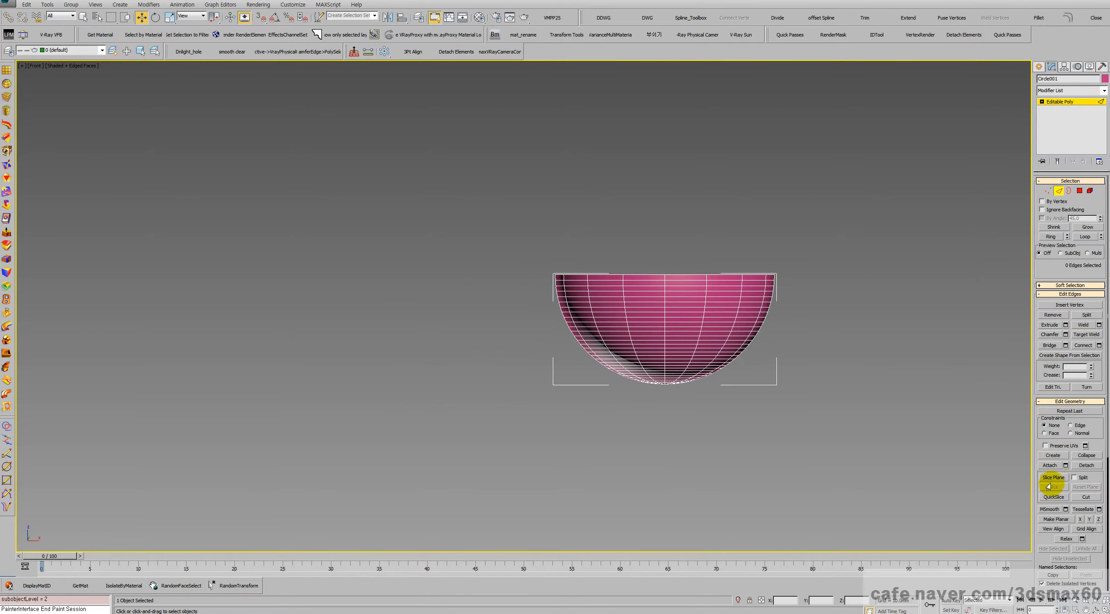
click(1053, 497)
click(557, 368)
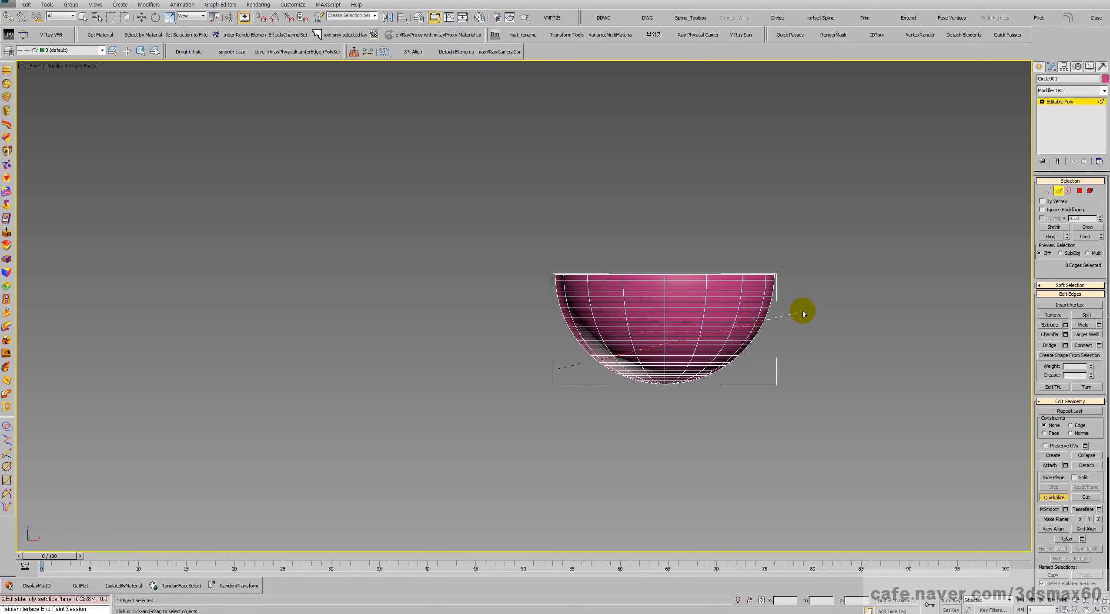
click(830, 288)
right_click(830, 289)
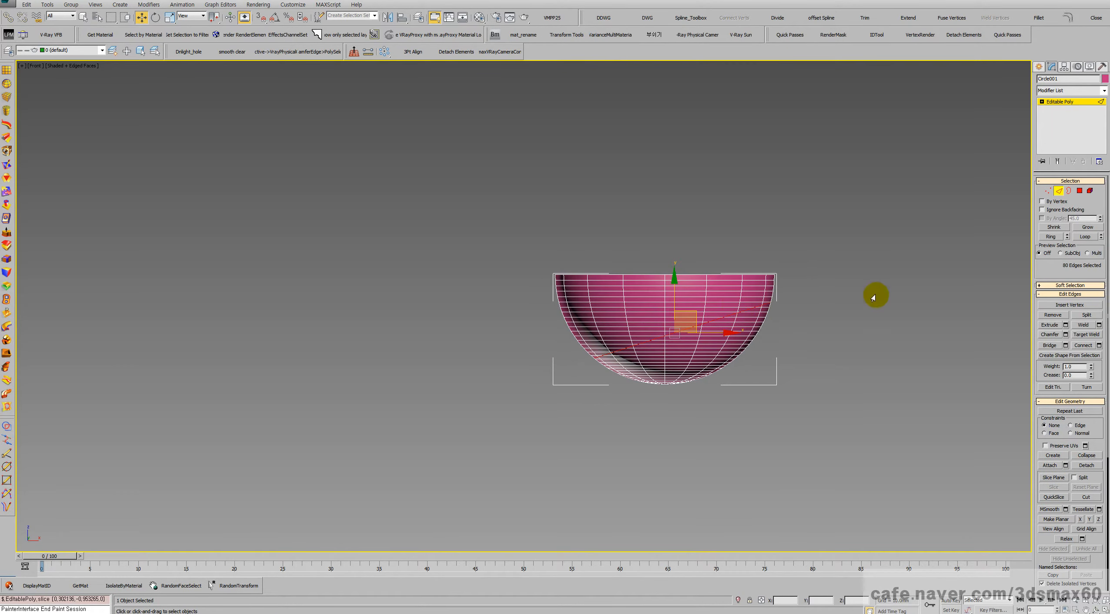
Check at element level whether the sliced bowl can be selected as separate parts, and clear the selection
click(1089, 190)
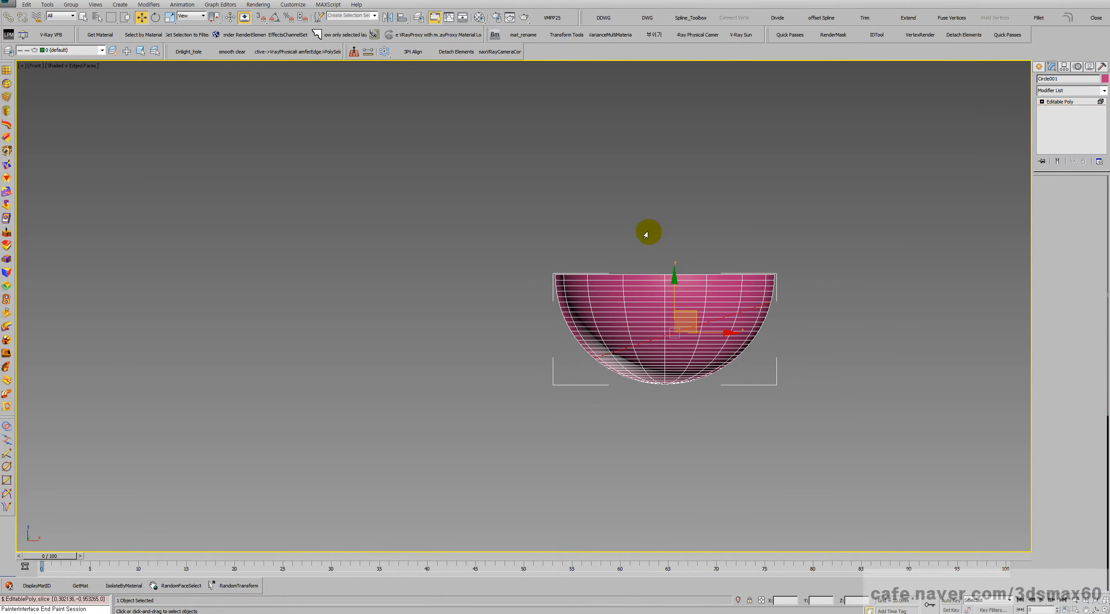
click(638, 316)
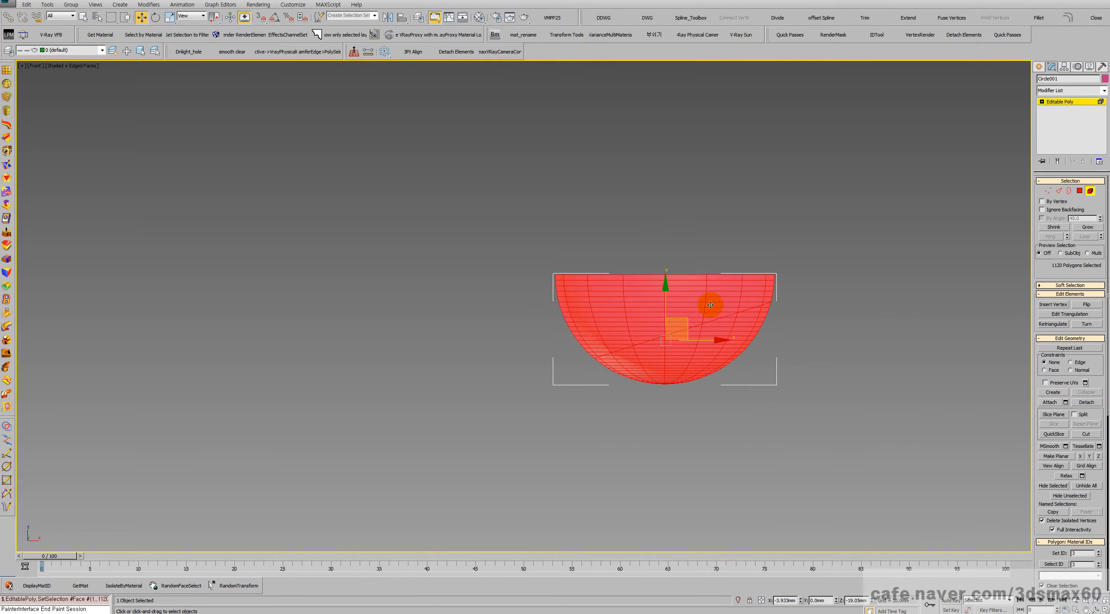
key(ctrl+d)
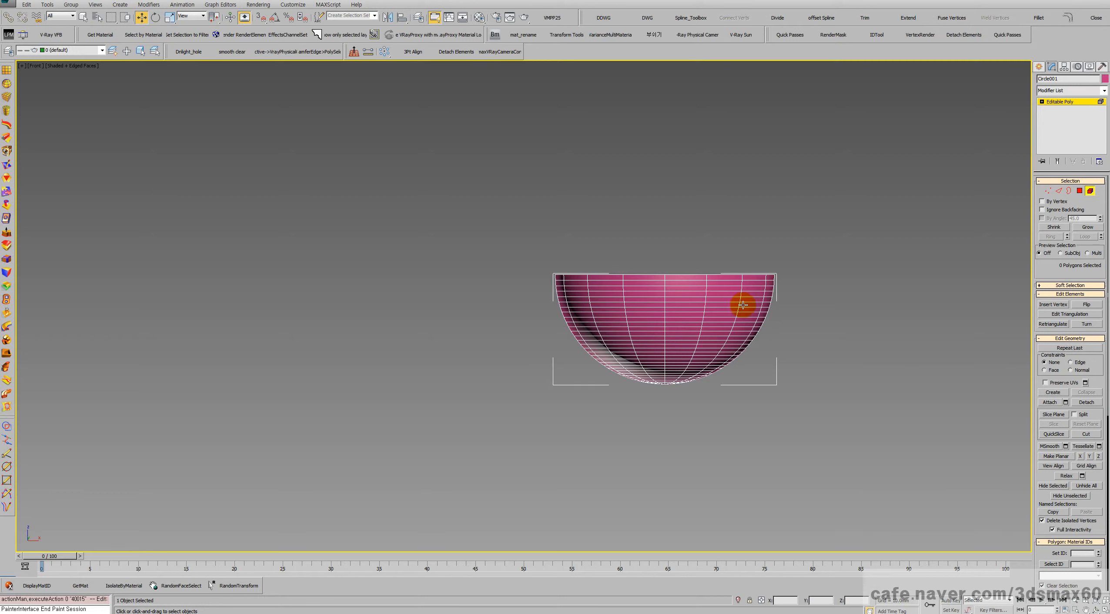
Activate the Slice Plane with Split enabled and raise the slanted plane about 5.16 mm
click(1061, 415)
click(1073, 414)
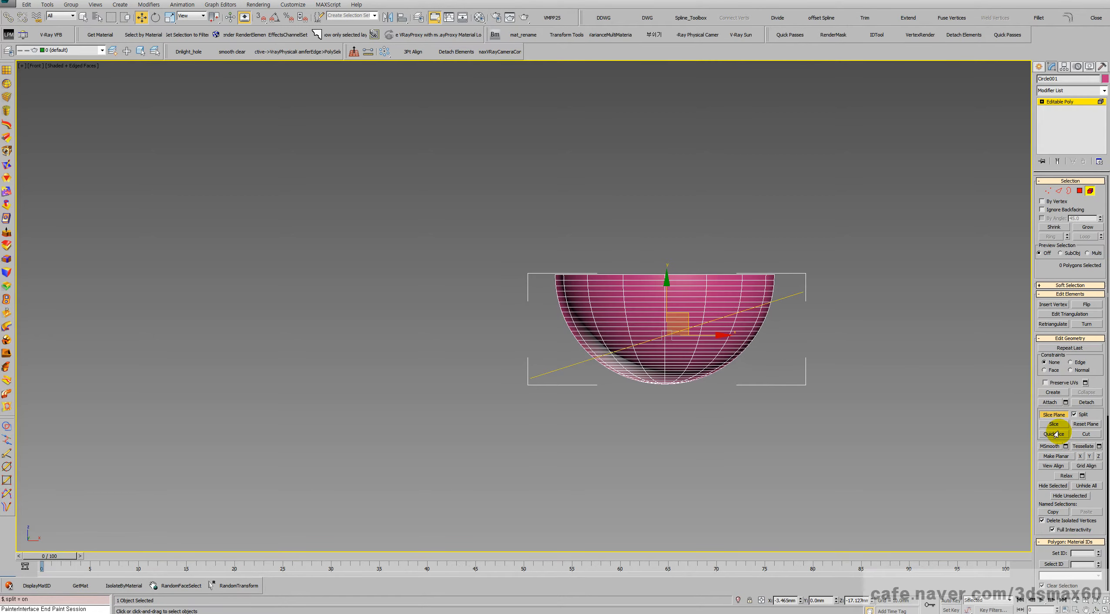
drag(666, 297, 665, 283)
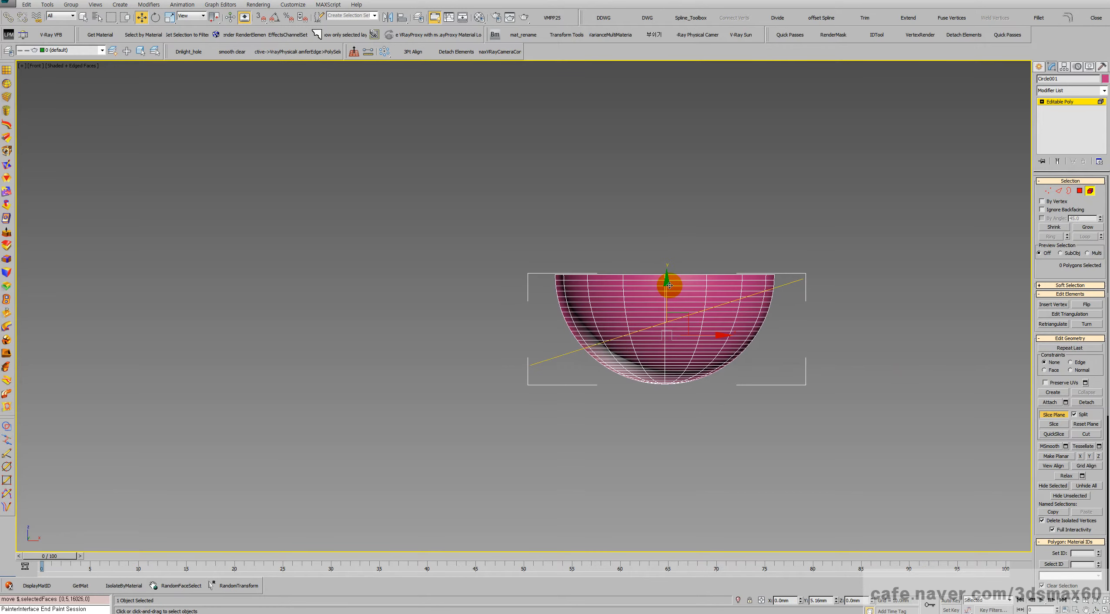
Try to slice the bowl at element level with the slanted plane, and check for separate elements
click(1061, 424)
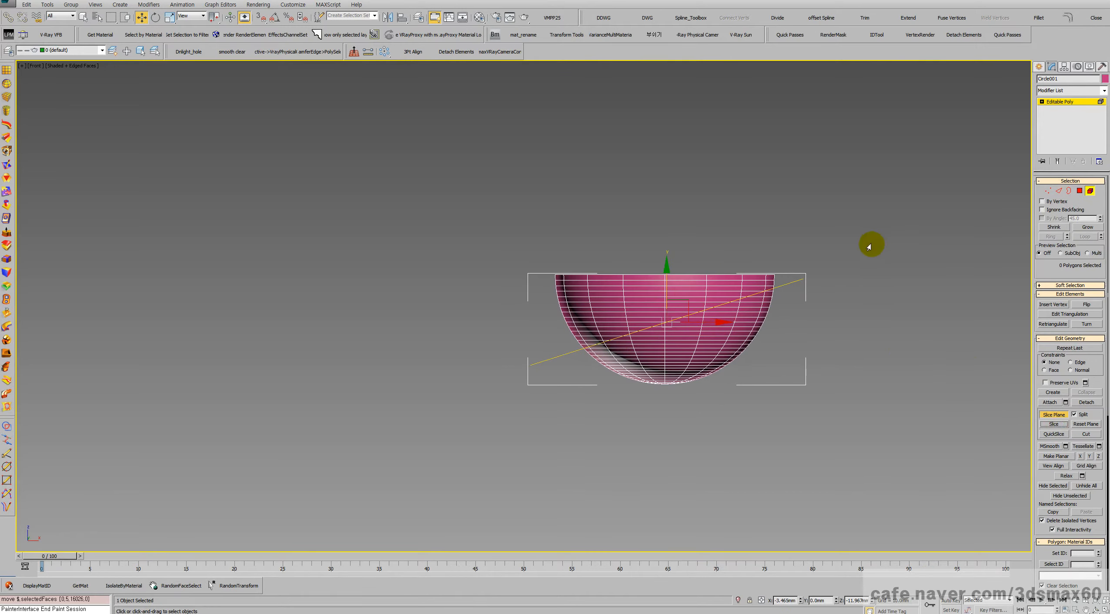
click(1044, 415)
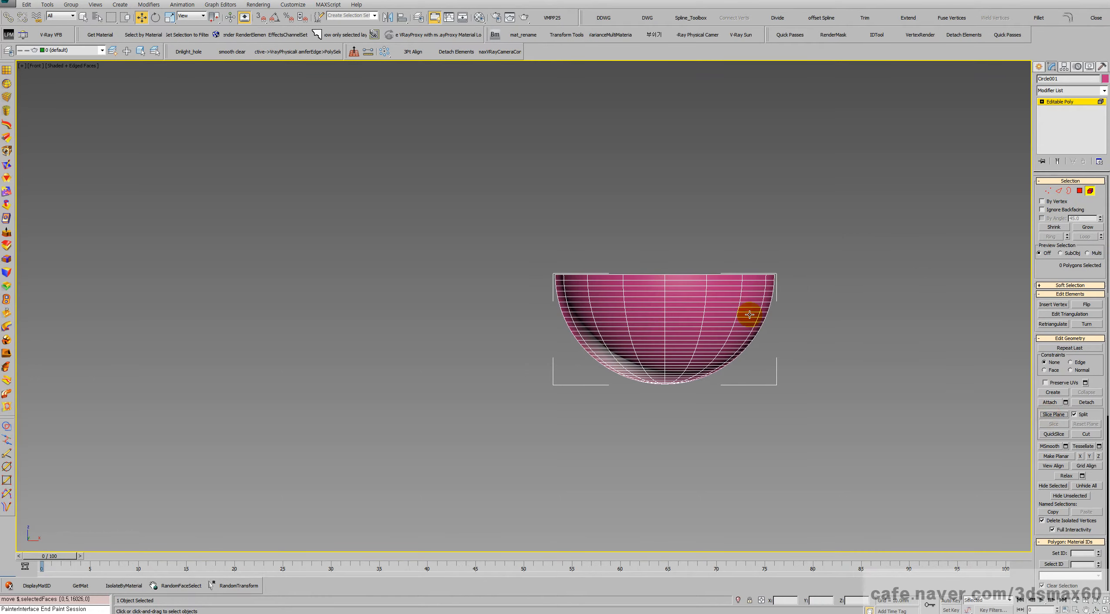
double_click(709, 292)
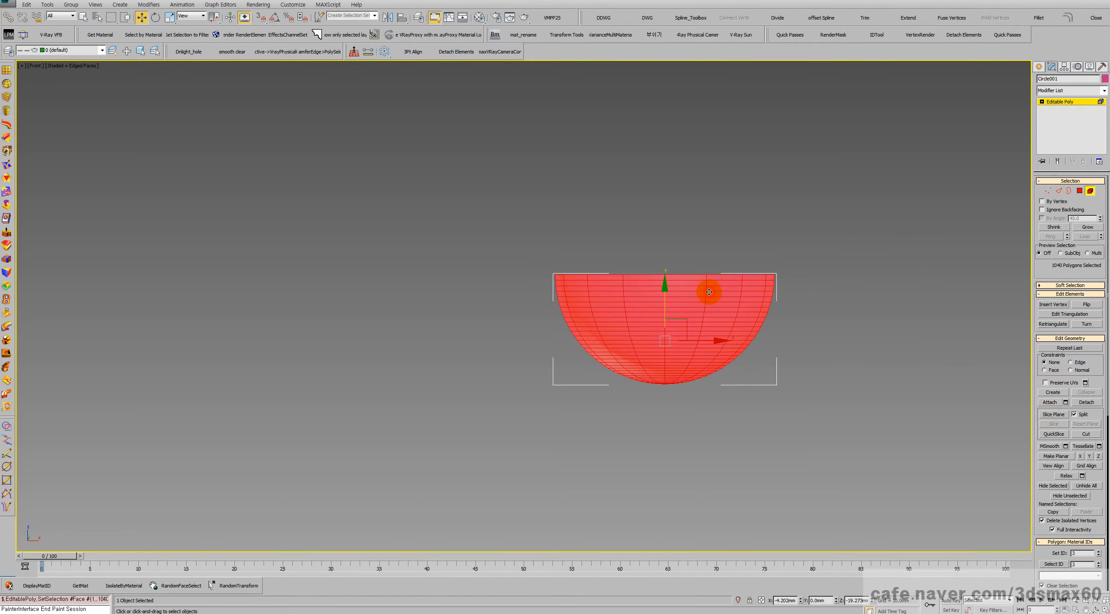
click(826, 359)
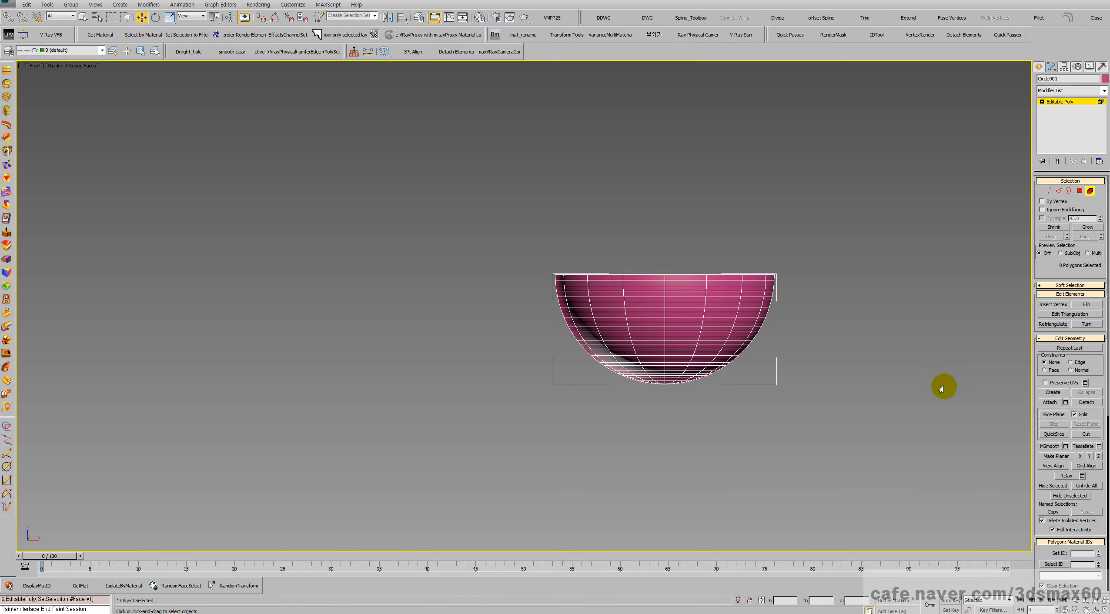
At edge level, slice the bowl along the slanted plane with Split enabled, and leave Slice Plane mode
key(2)
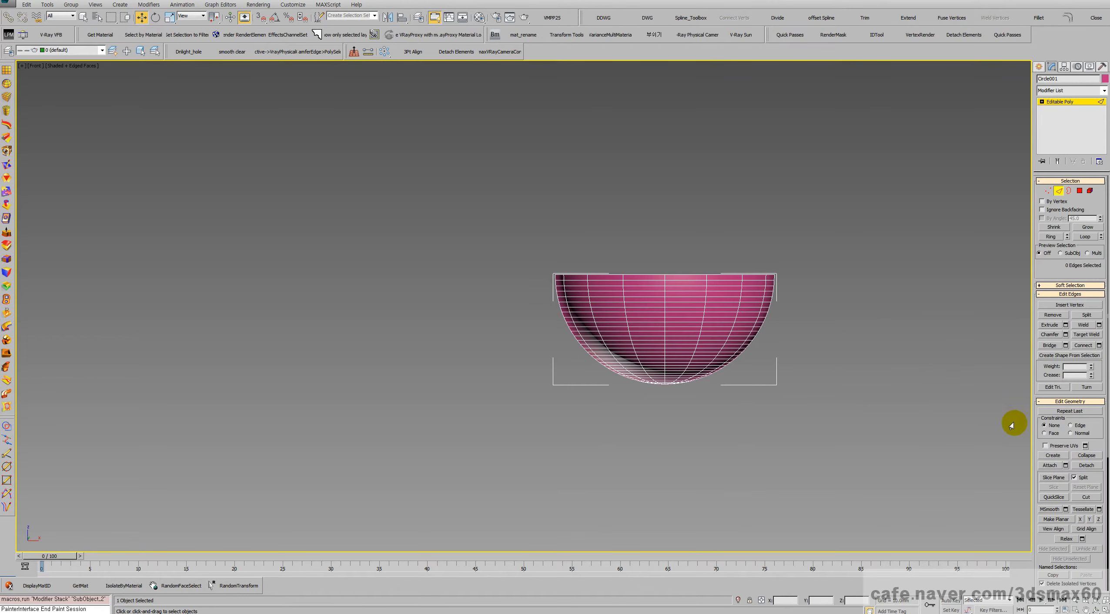
click(1052, 478)
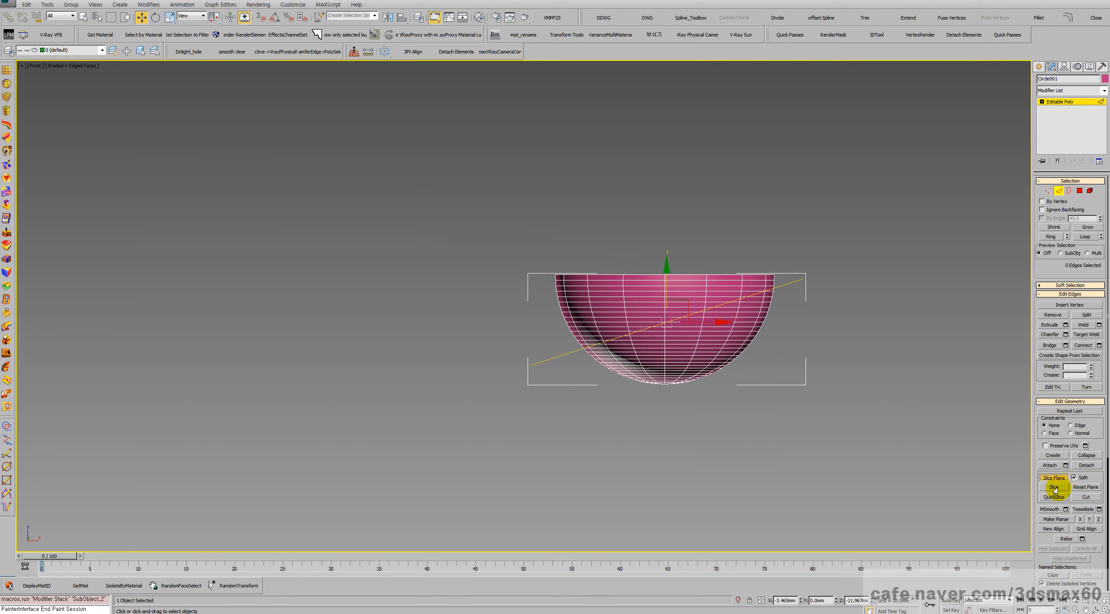
click(1053, 488)
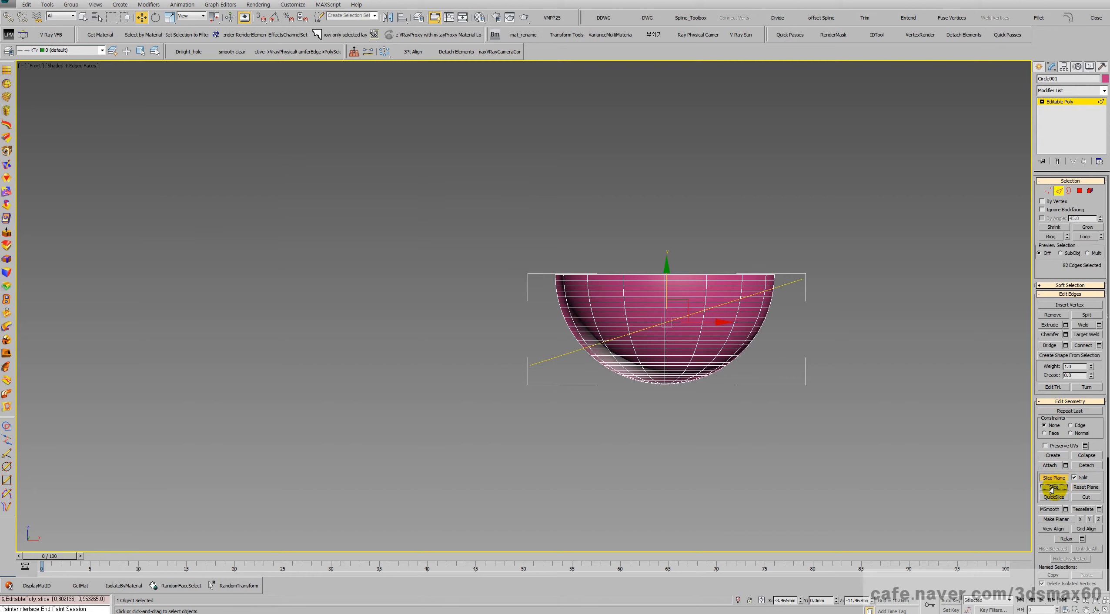
click(1051, 478)
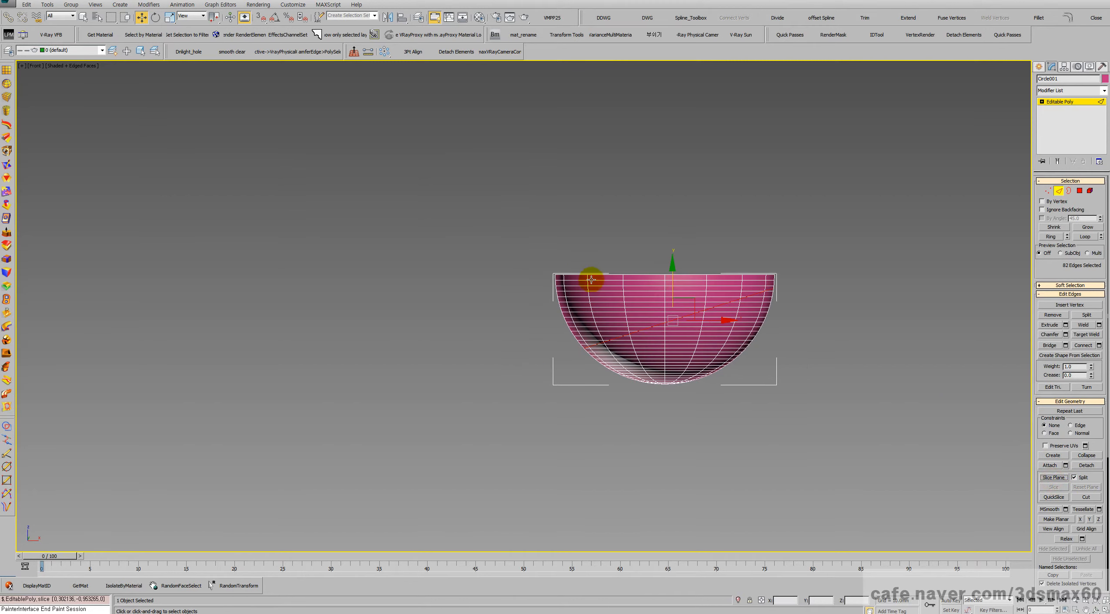
Delete the bowl's element above the slanted cut
click(1087, 193)
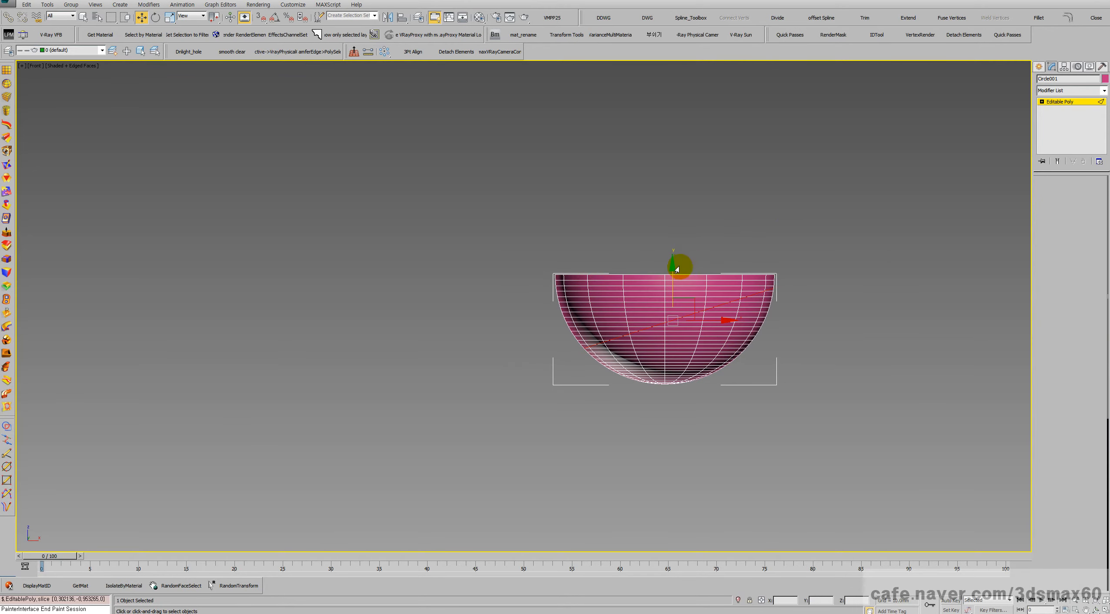
click(665, 289)
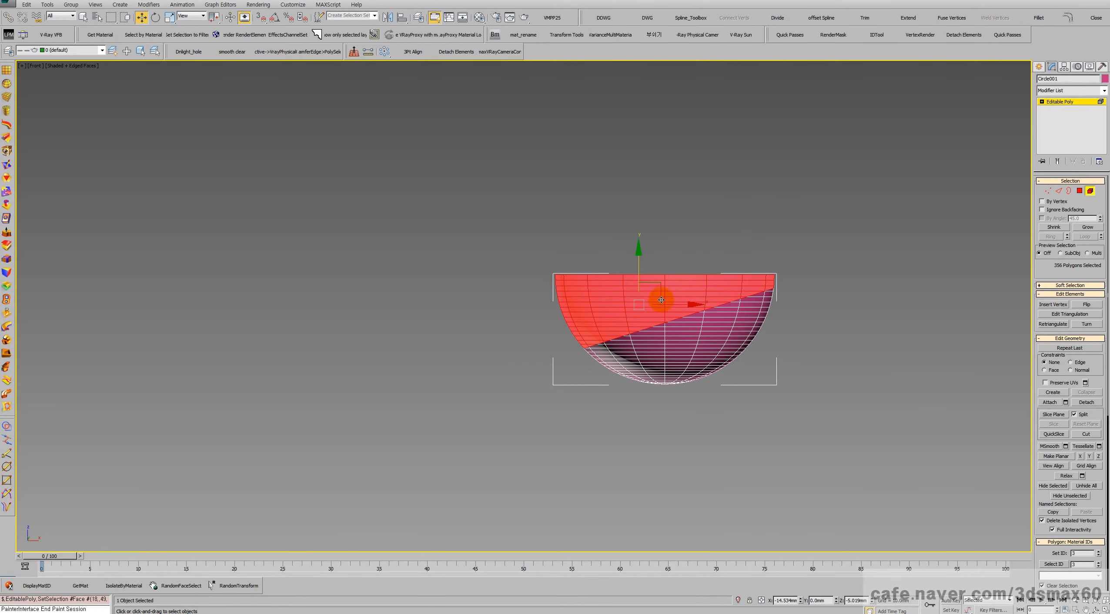
scroll(562, 315, up, 6)
click(611, 349)
click(573, 290)
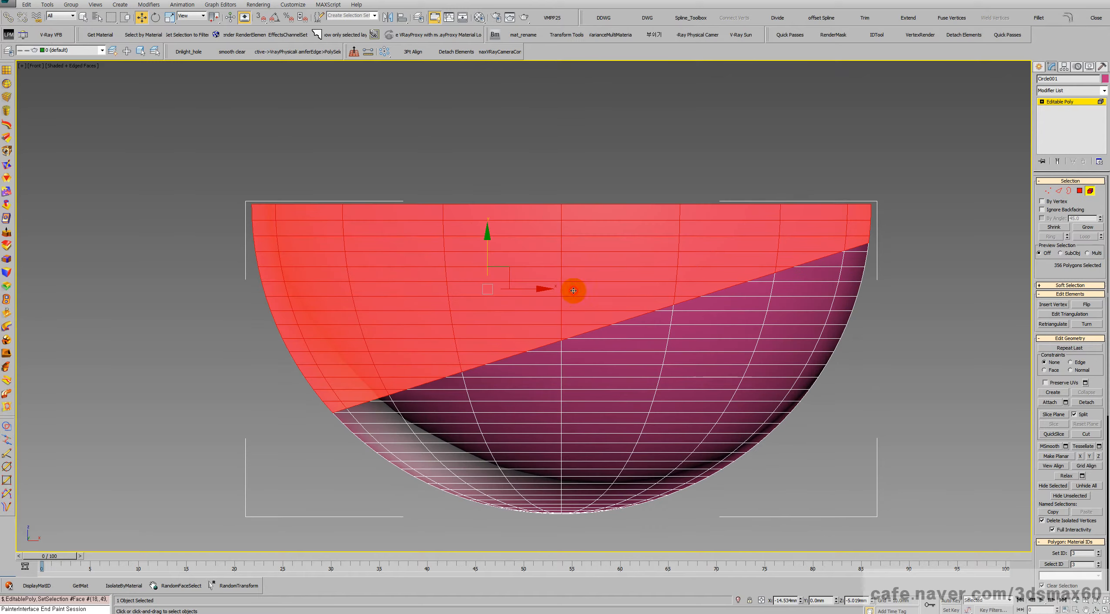
key(Delete)
key(ctrl+r)
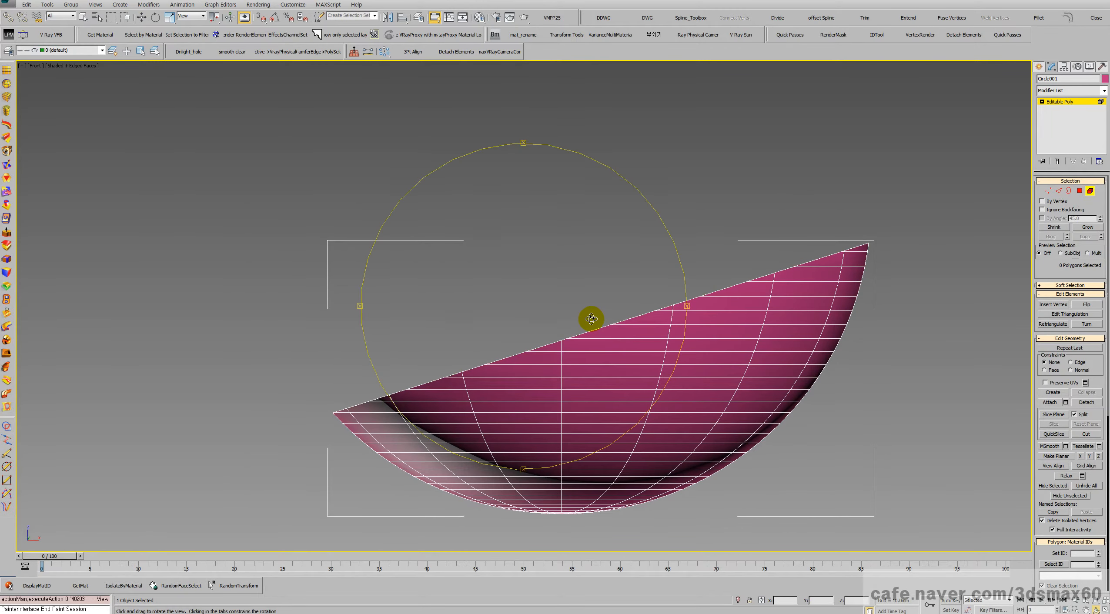
drag(555, 357, 598, 382)
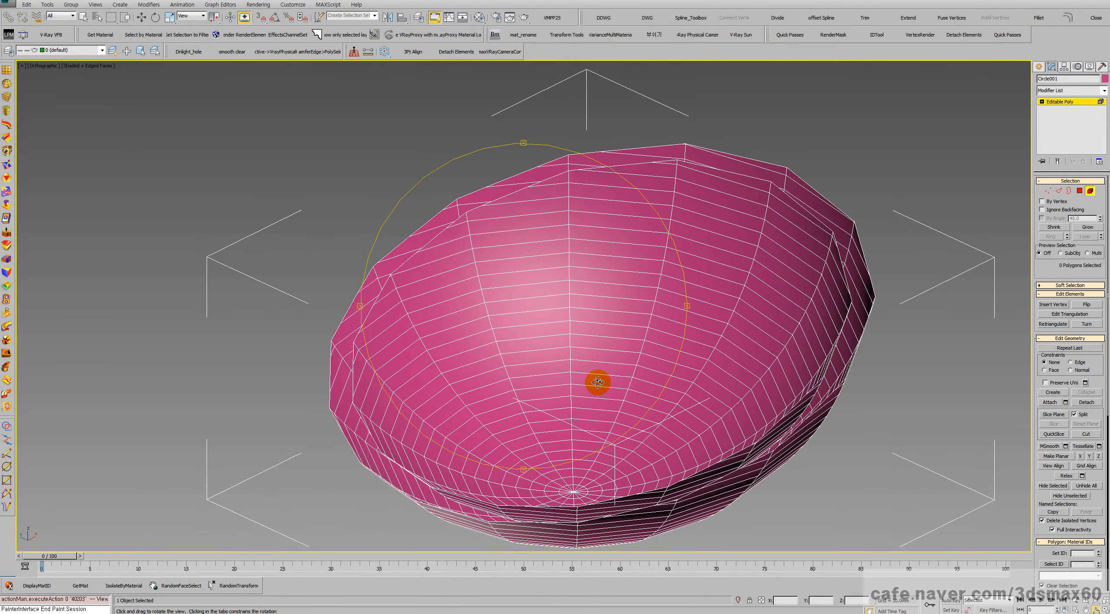
Switch to a perspective view and select the open borders of the bowl's inner and outer walls along the slanted cut
key(p)
middle_drag(505, 325, 426, 270)
scroll(426, 271, down, 4)
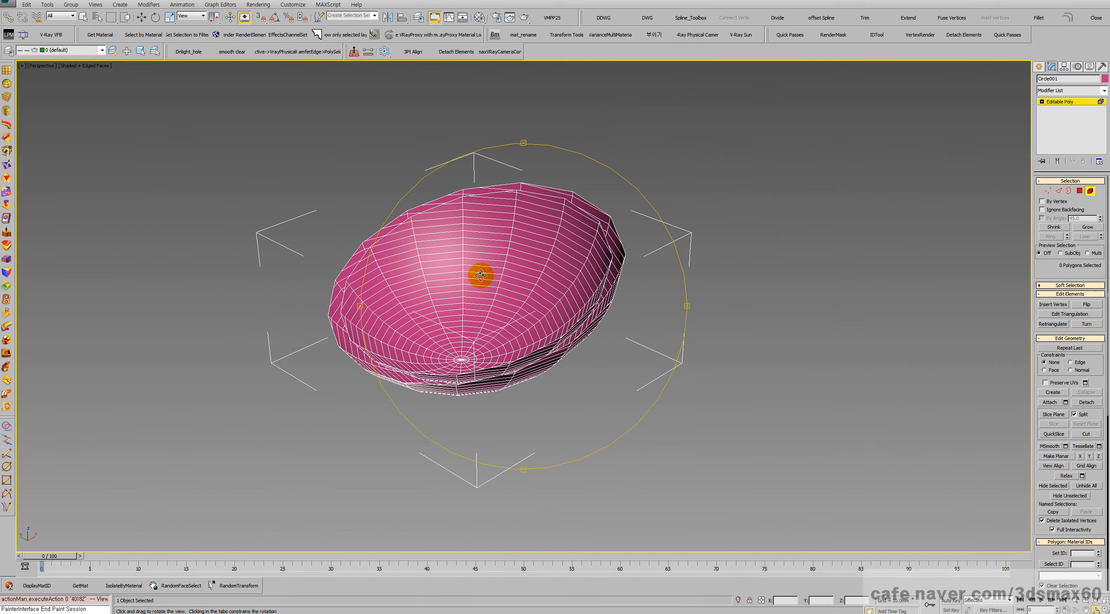
scroll(517, 275, up, 5)
key(2)
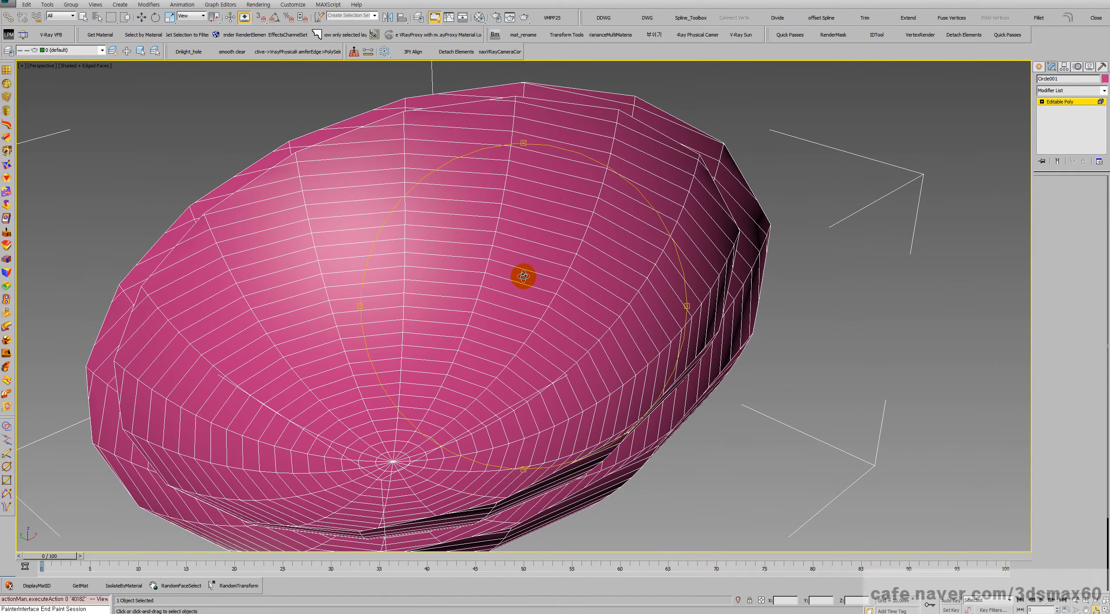
key(w)
key(3)
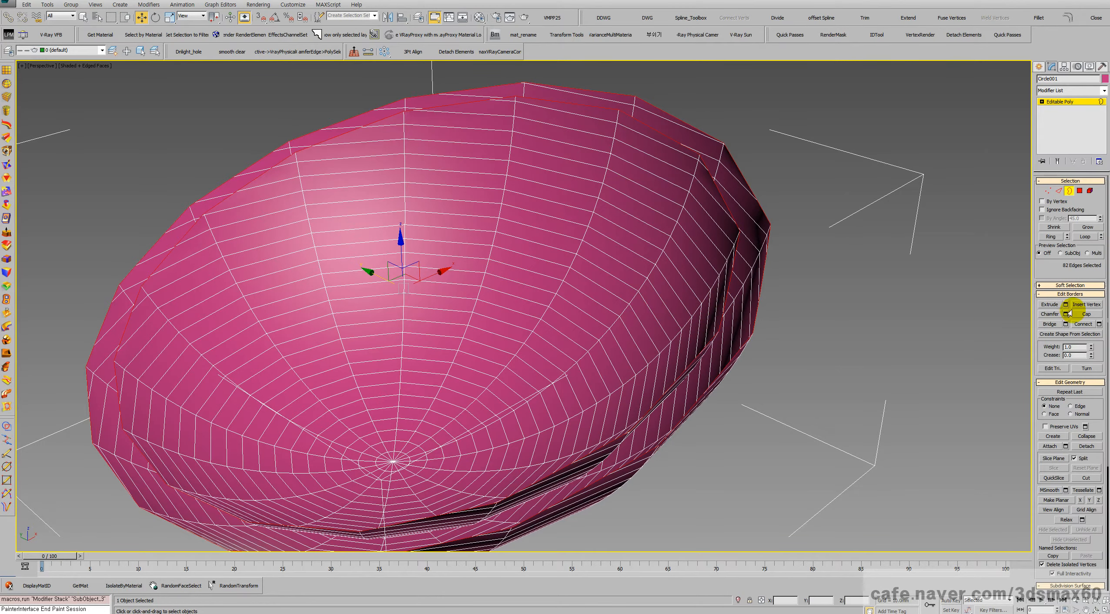
Undo a trial Cap of the selected borders and Bridge the inner and outer walls instead
click(1086, 314)
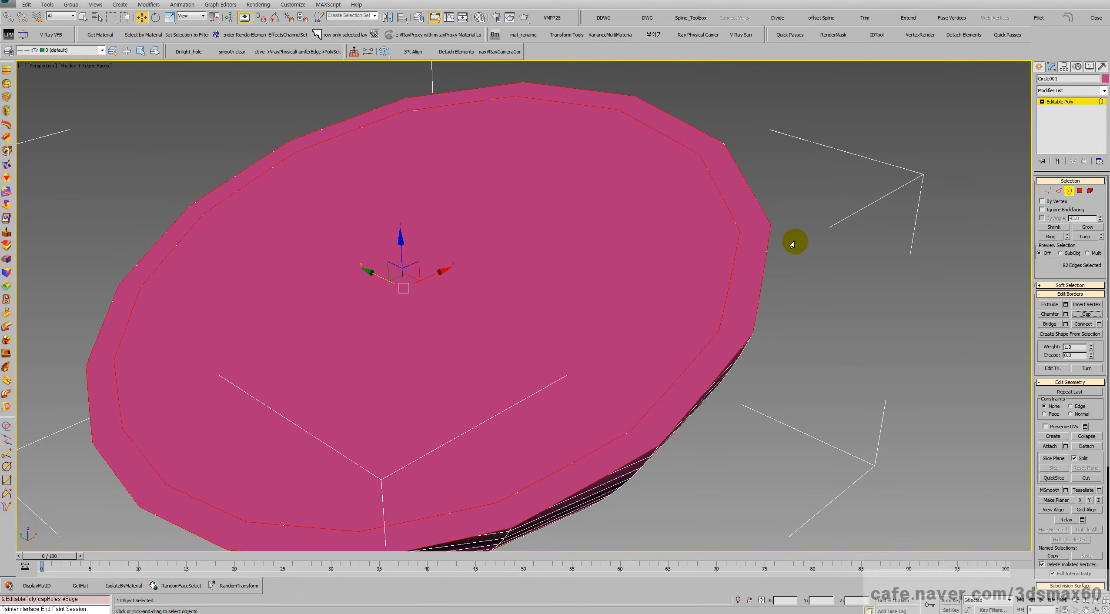
key(ctrl+z)
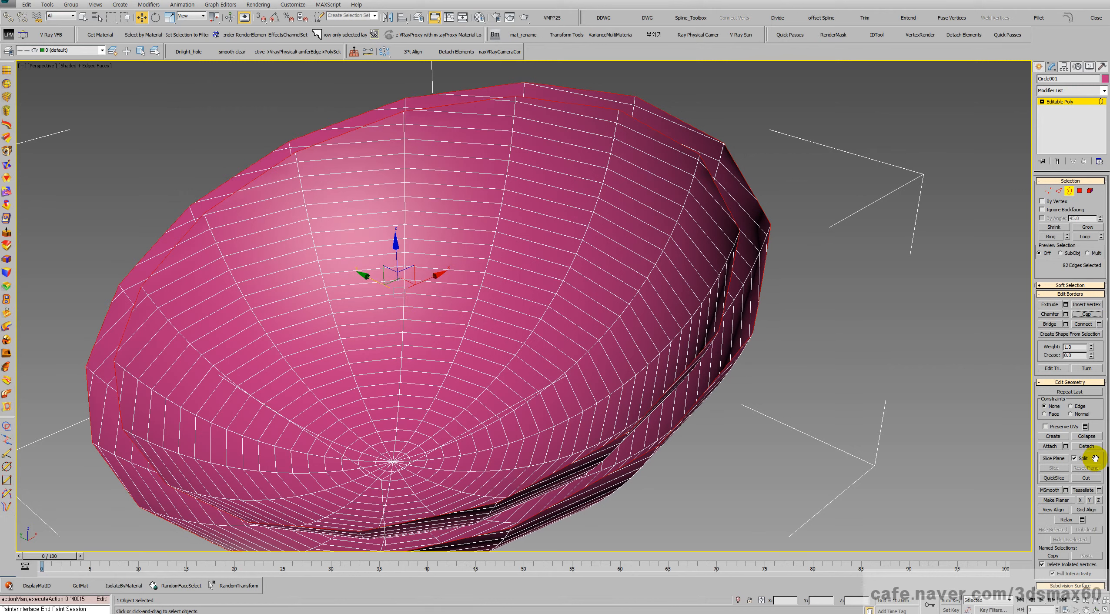
drag(1095, 457, 1084, 429)
click(1050, 296)
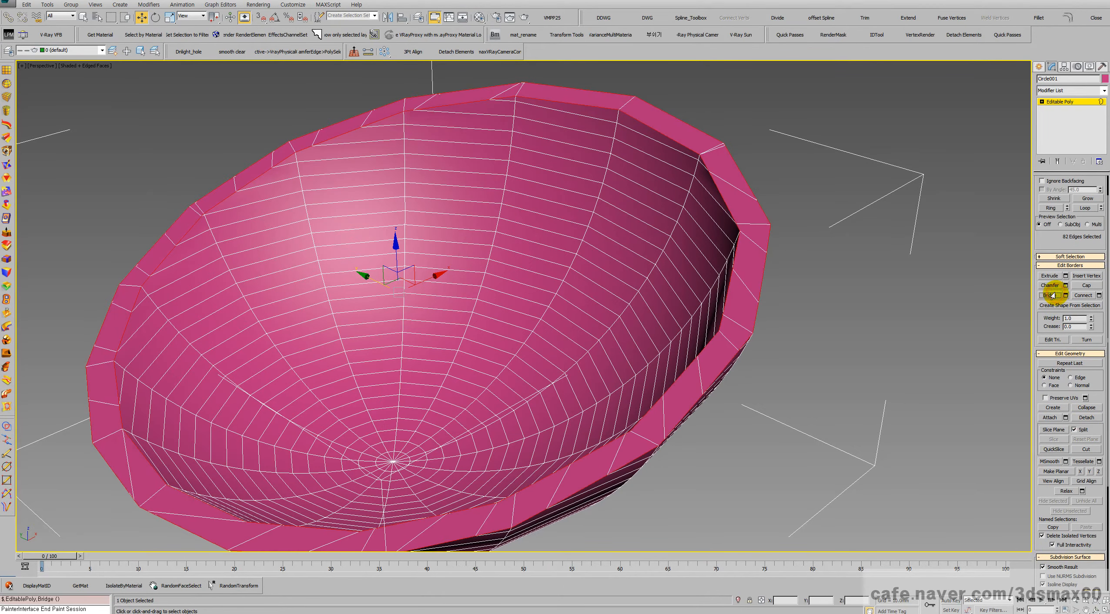
Examine the bridged rim's faces and vertex spacing all around the slanted cut
middle_drag(558, 309, 658, 326)
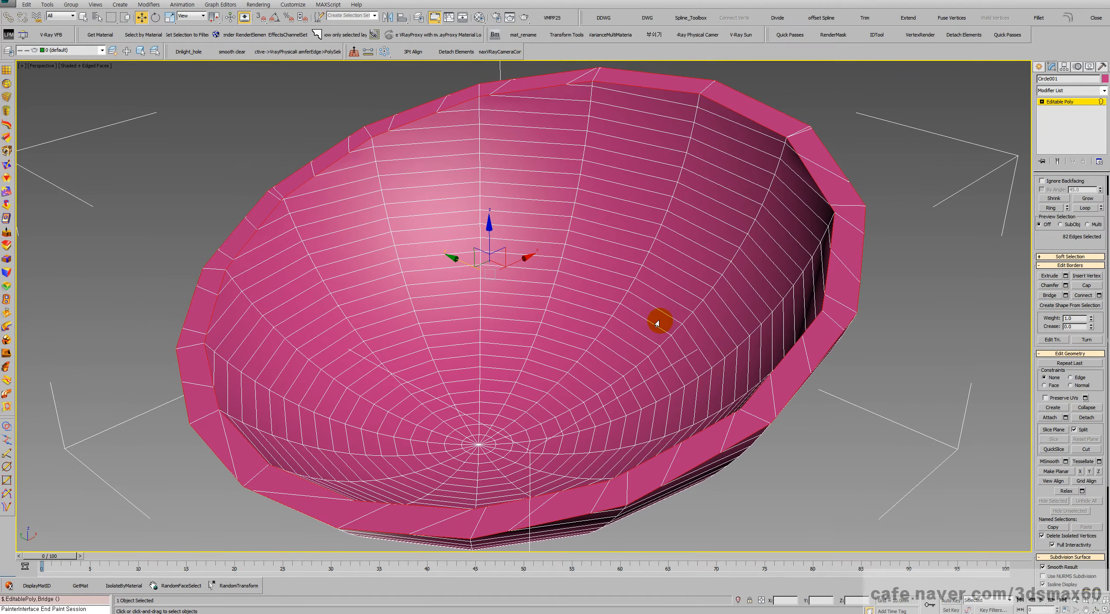
key(F4)
key(F4)
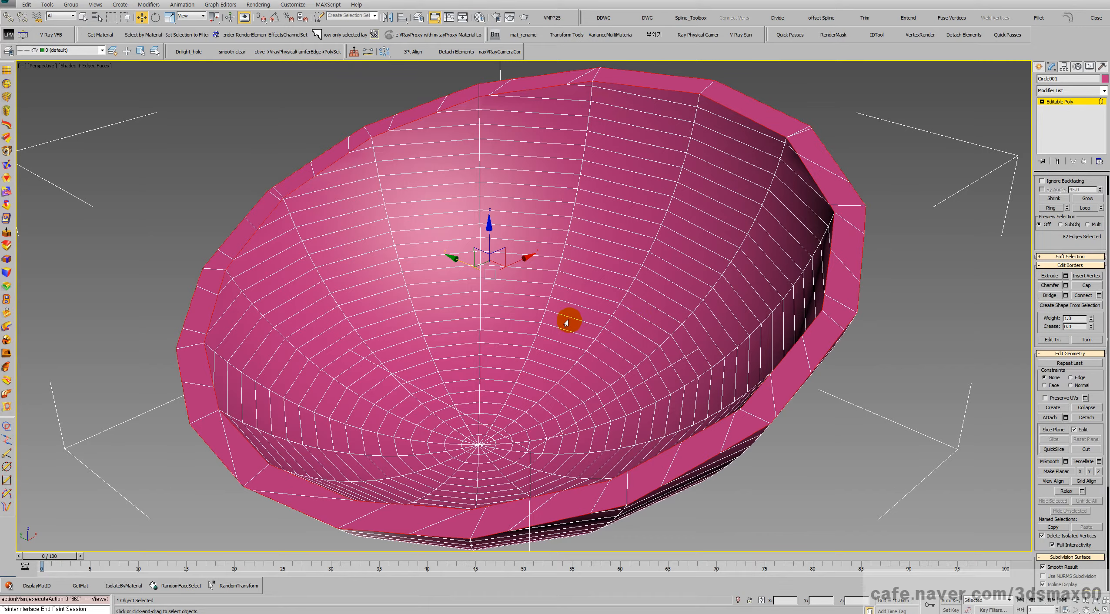
scroll(568, 320, down, 3)
key(ctrl+r)
drag(536, 303, 653, 323)
scroll(723, 314, up, 5)
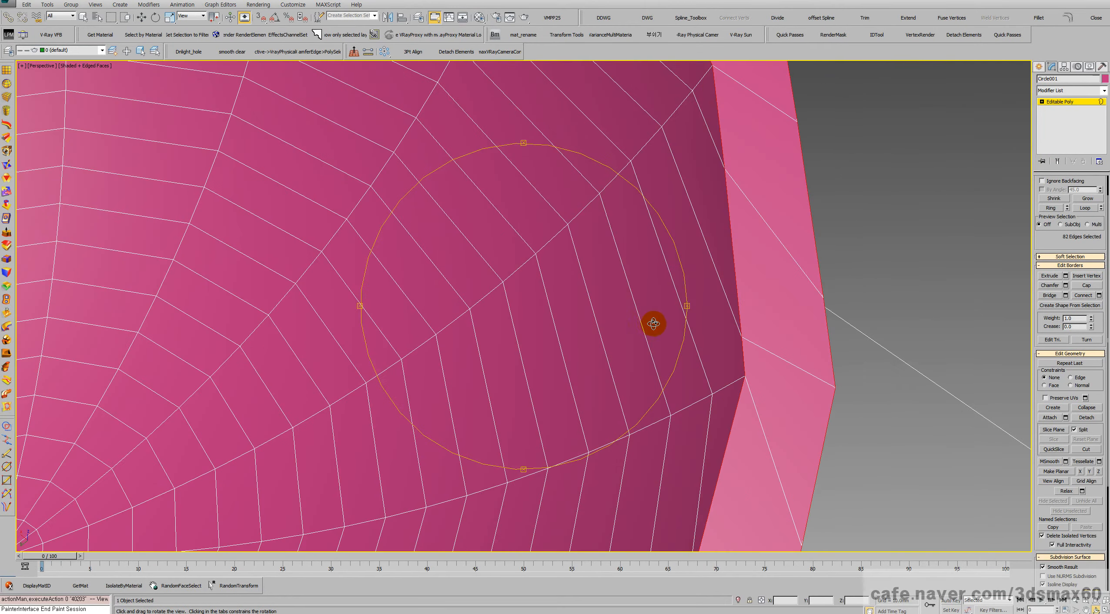
right_click(712, 338)
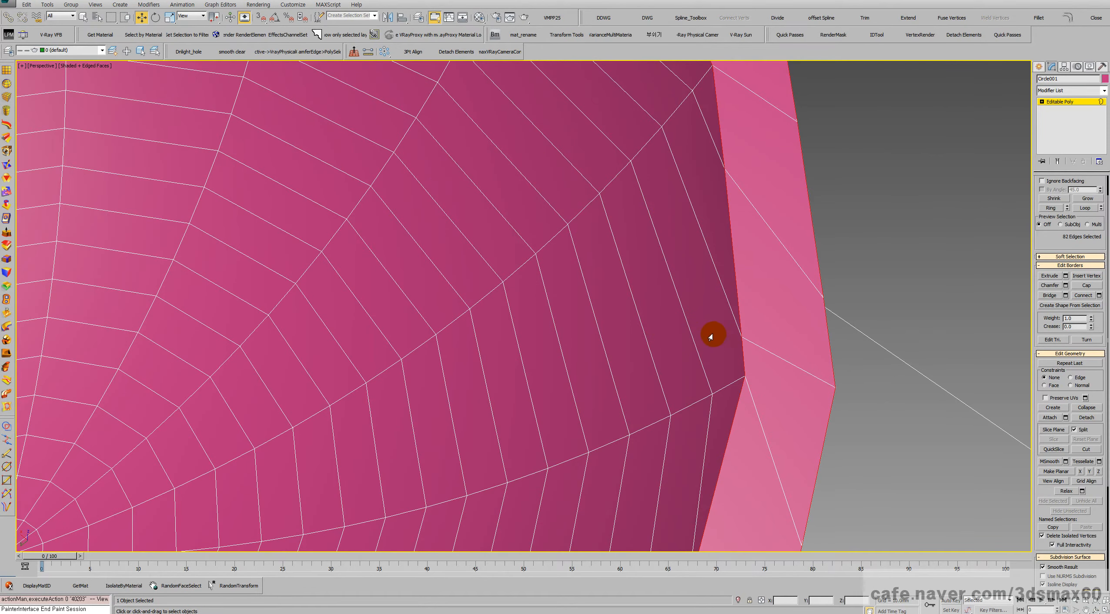
key(1)
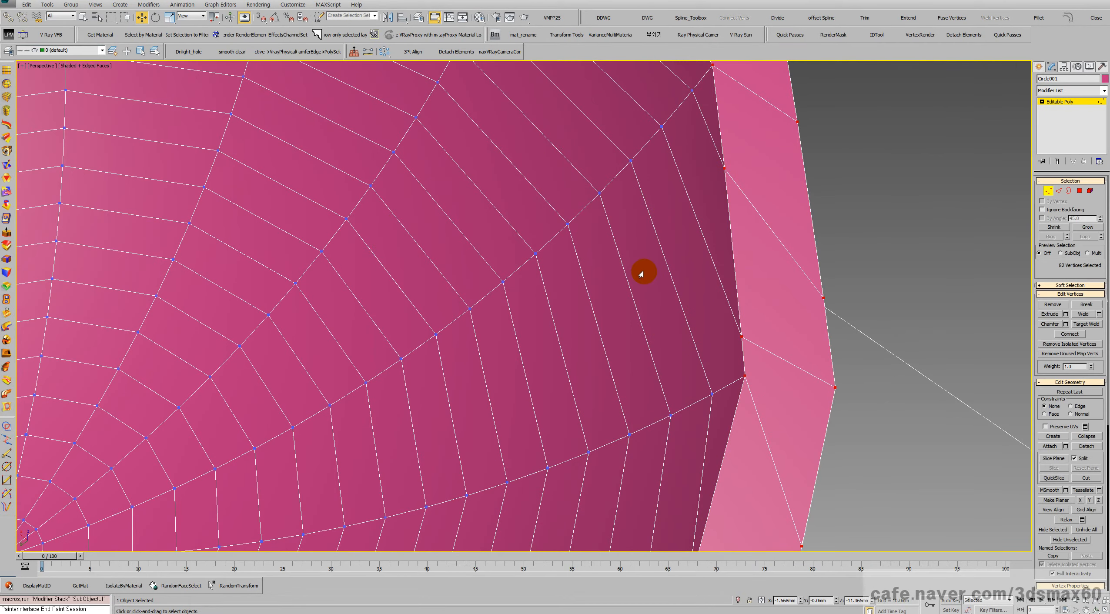
scroll(640, 274, down, 6)
middle_drag(524, 287, 559, 333)
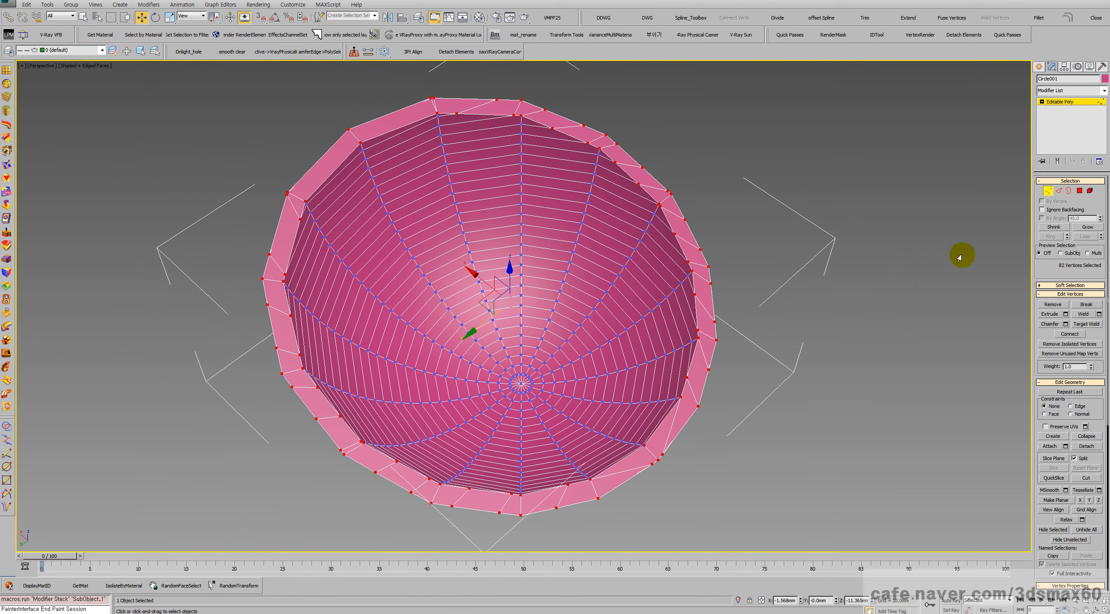
At border level, try chamfering both rim edge loops by 0.29 mm with 2 segments
click(1067, 192)
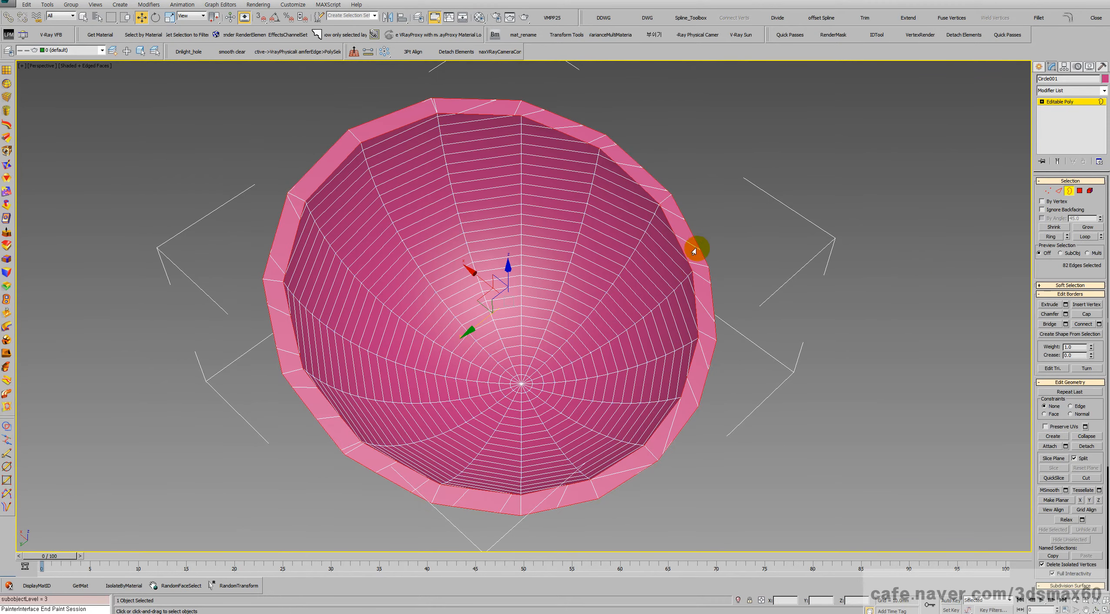
middle_drag(658, 294, 672, 278)
scroll(705, 311, up, 5)
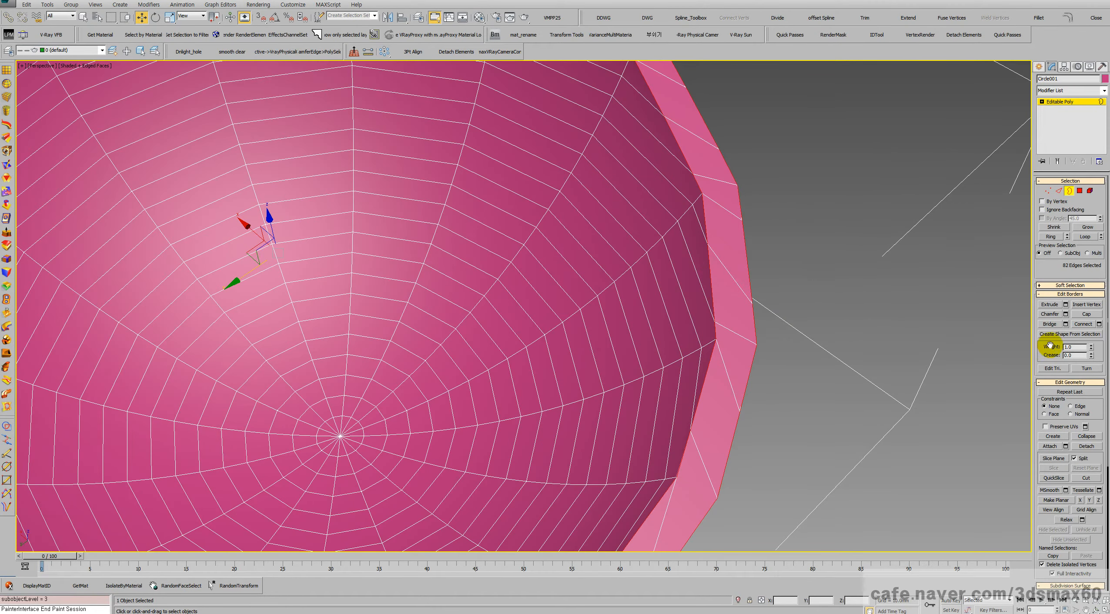
click(1049, 314)
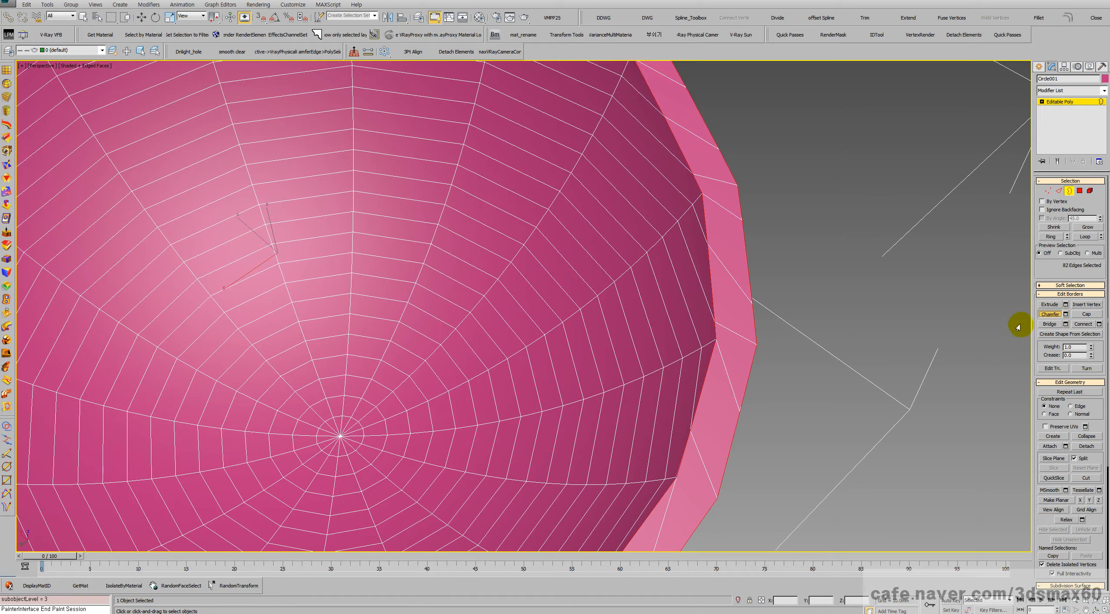
click(1065, 313)
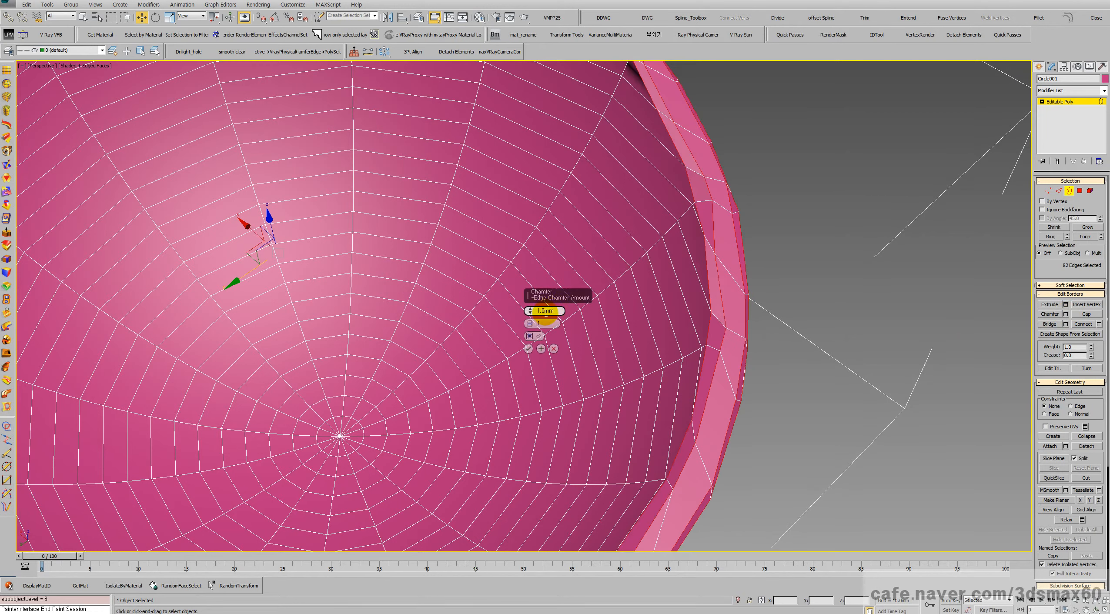
click(529, 323)
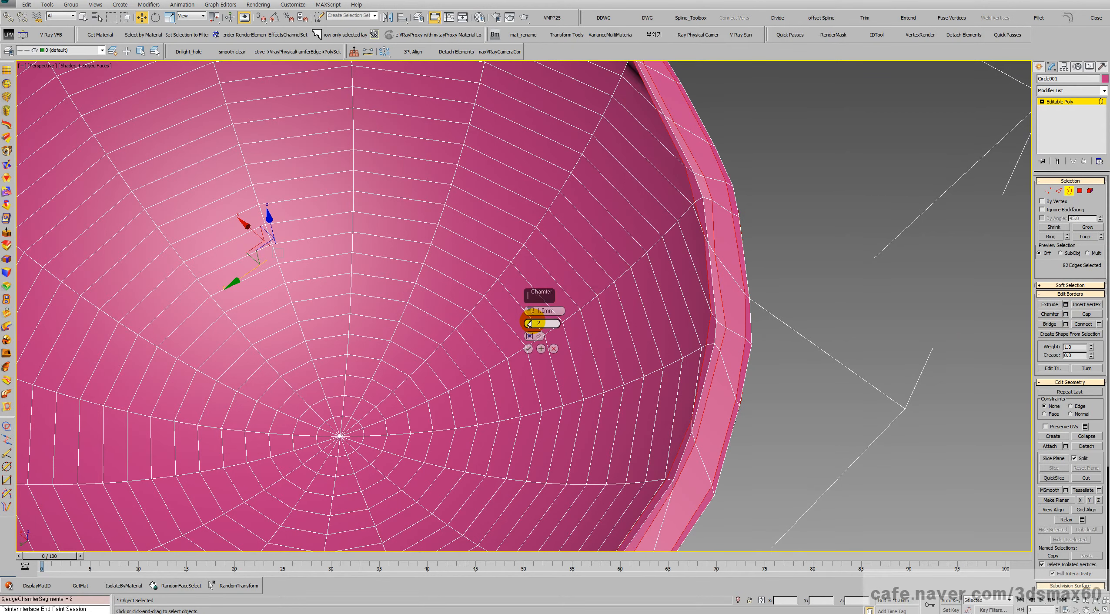
drag(530, 311, 532, 321)
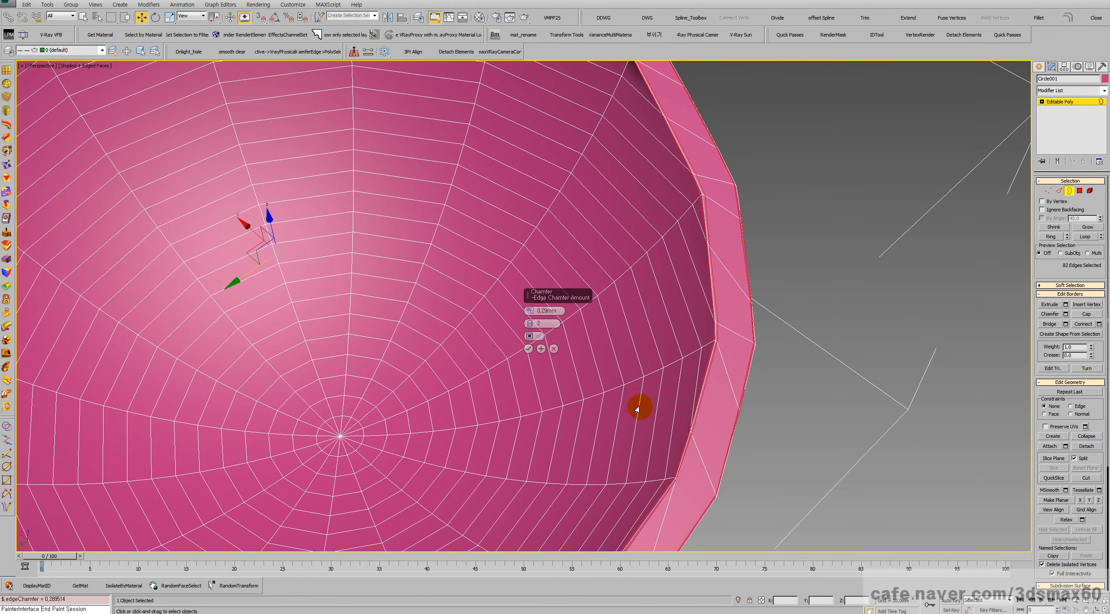
Examine the chamfer preview at the rim's corners where edges converge, and cancel the chamfer
alt+middle_drag(639, 403, 742, 309)
middle_drag(304, 263, 351, 452)
scroll(339, 251, up, 5)
scroll(370, 237, up, 4)
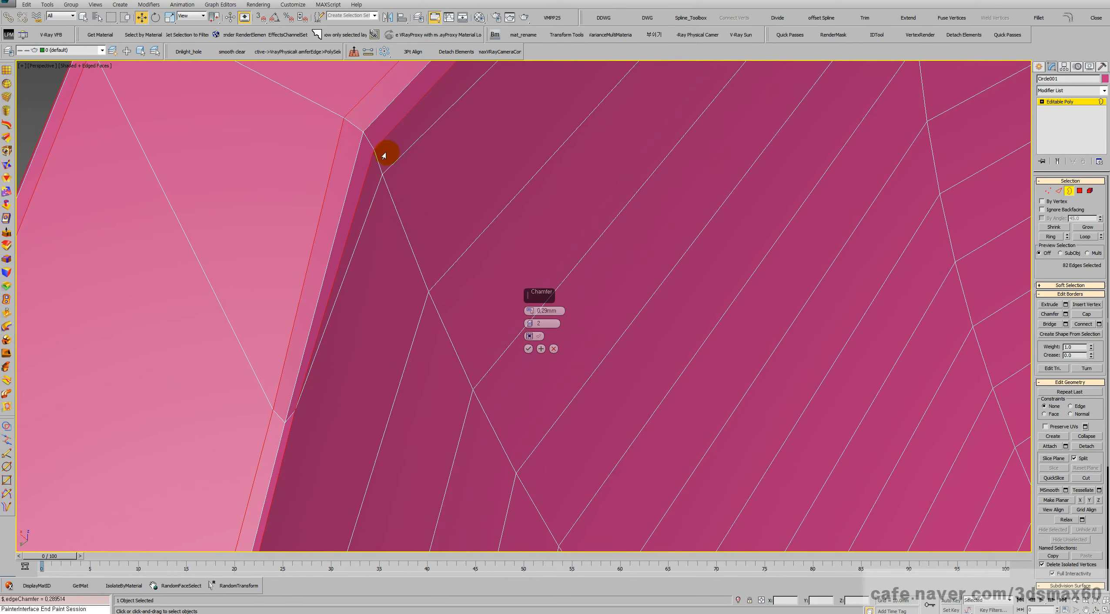
scroll(280, 422, down, 10)
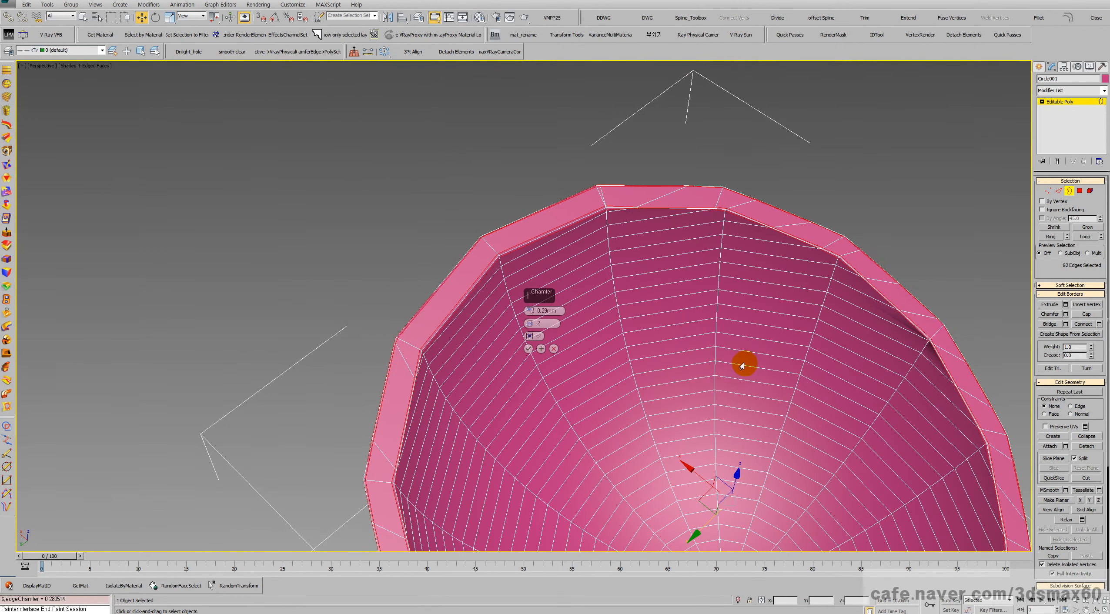
middle_drag(743, 362, 551, 433)
scroll(467, 270, up, 5)
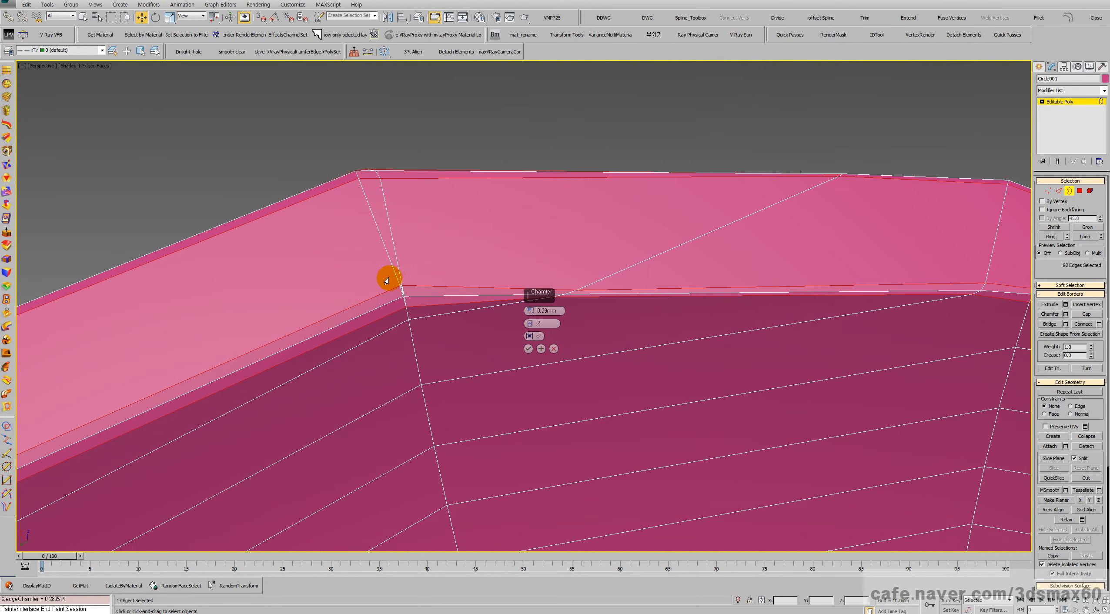
scroll(402, 292, up, 4)
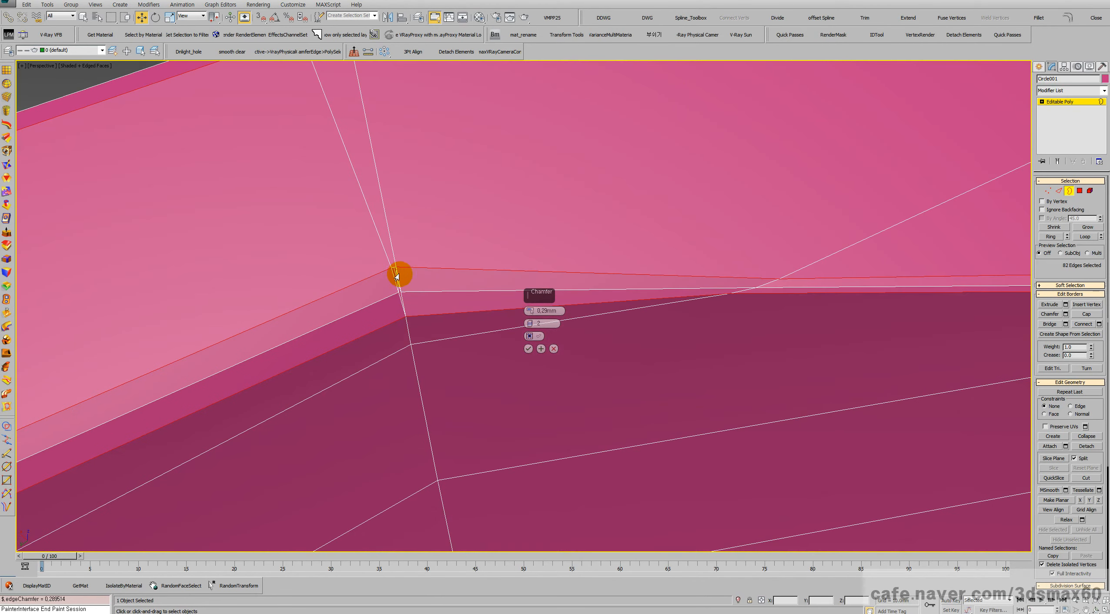
click(553, 349)
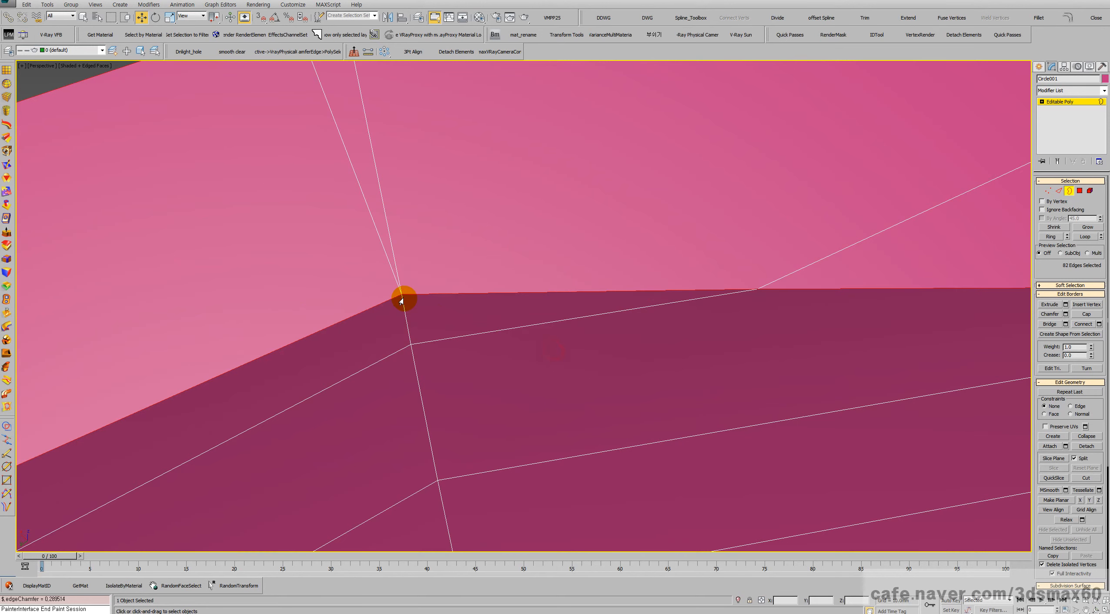
At vertex level, select the inner rim's corner vertex where the closely spaced bridge edges meet
middle_drag(403, 301, 425, 334)
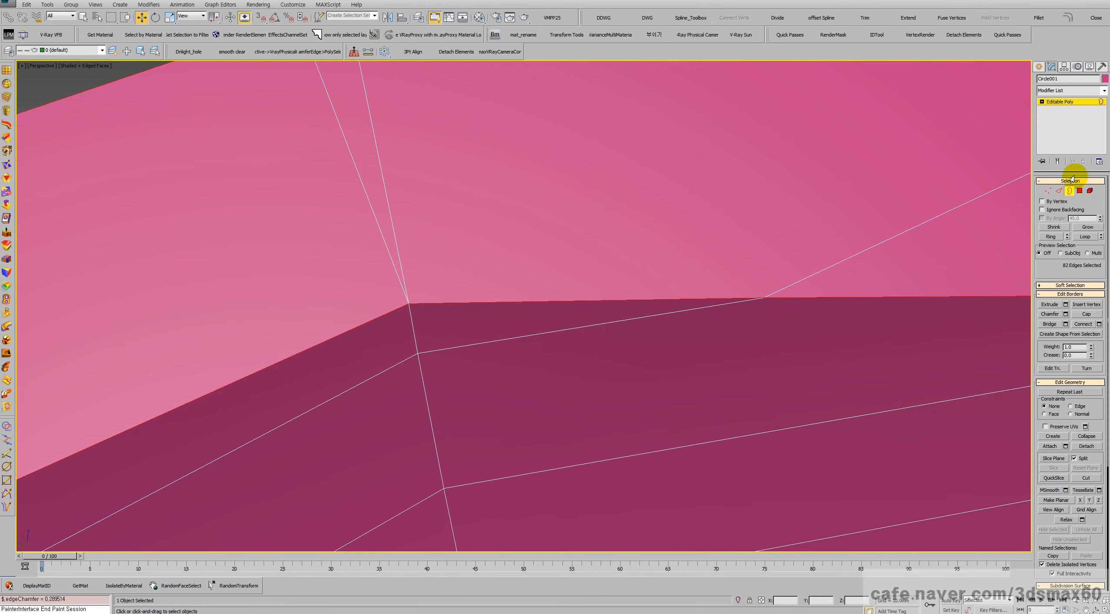
click(1047, 191)
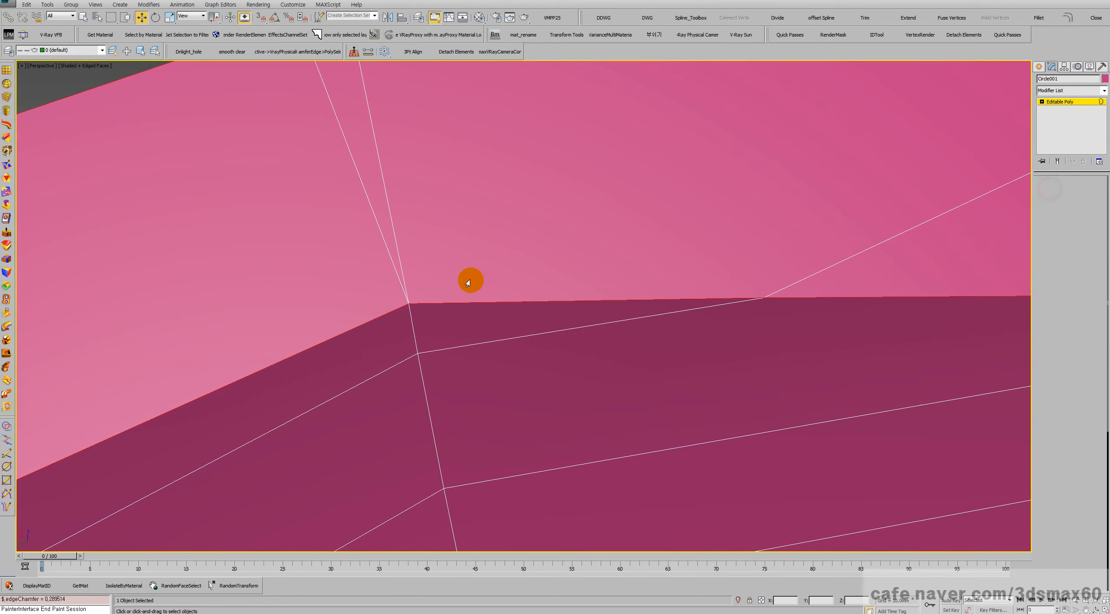
click(407, 304)
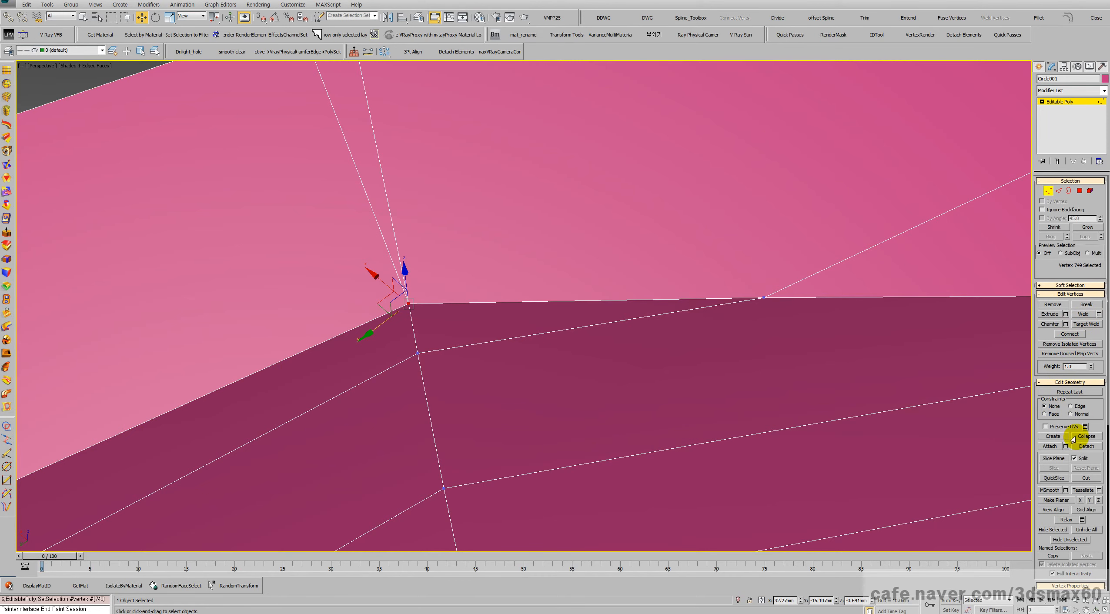
scroll(464, 343, down, 4)
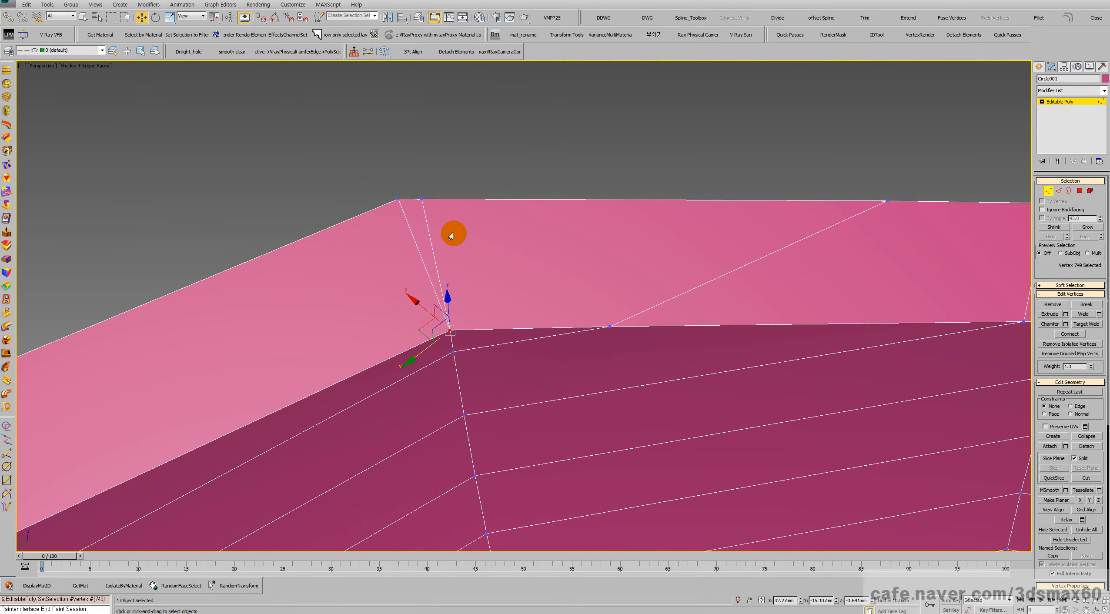
key(ctrl+r)
drag(384, 203, 608, 270)
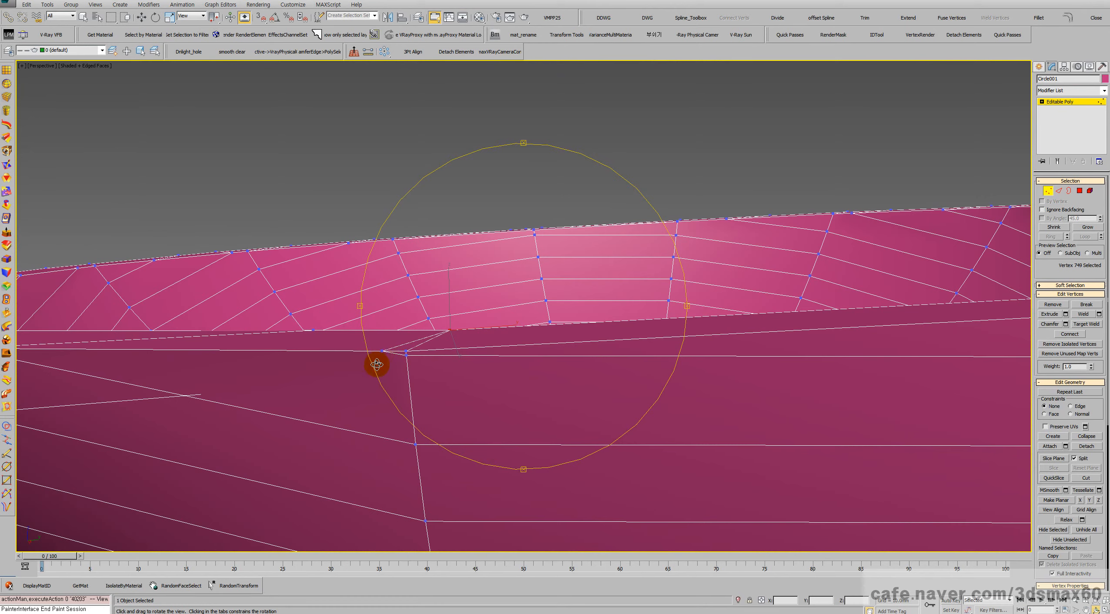
Target Weld the extra vertex on the outer rim edge to the neighbouring corner vertex
scroll(388, 350, up, 1)
key(w)
drag(388, 355, 377, 346)
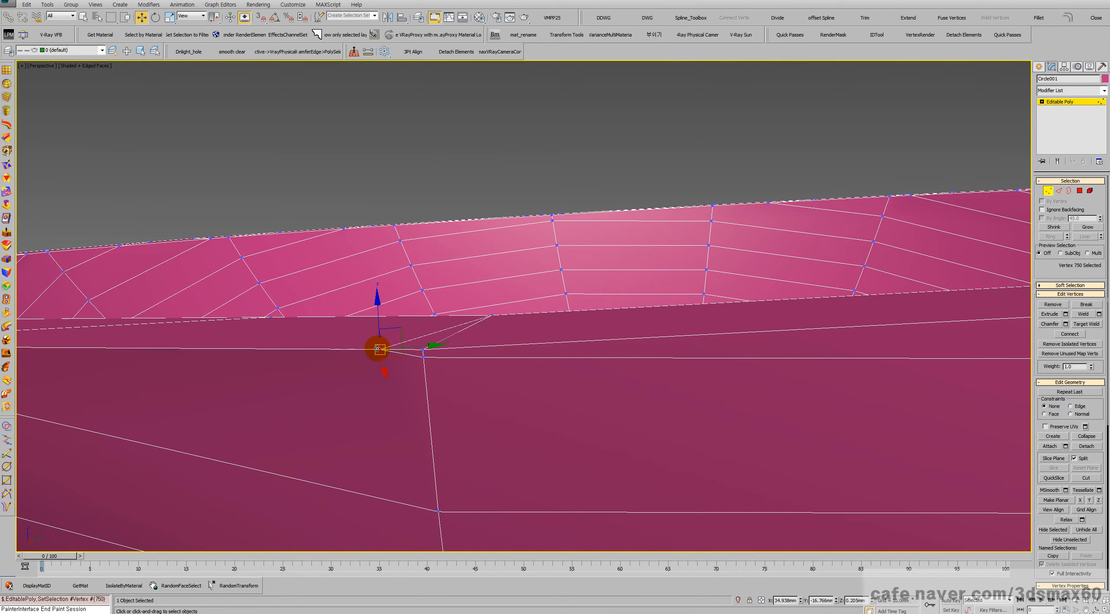
right_click(376, 348)
click(362, 401)
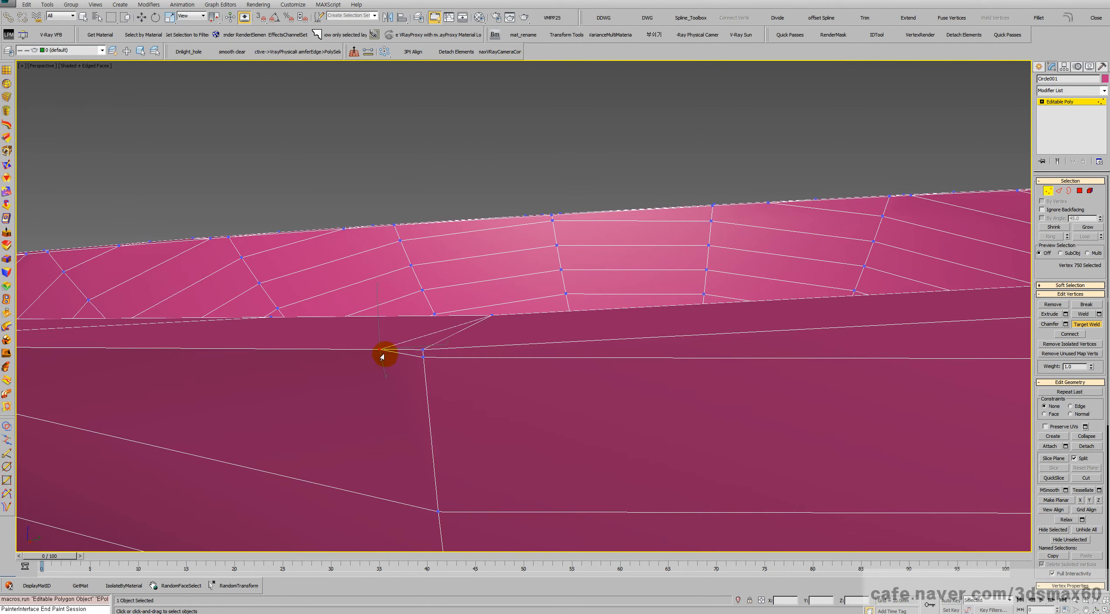
drag(381, 350, 420, 355)
click(423, 349)
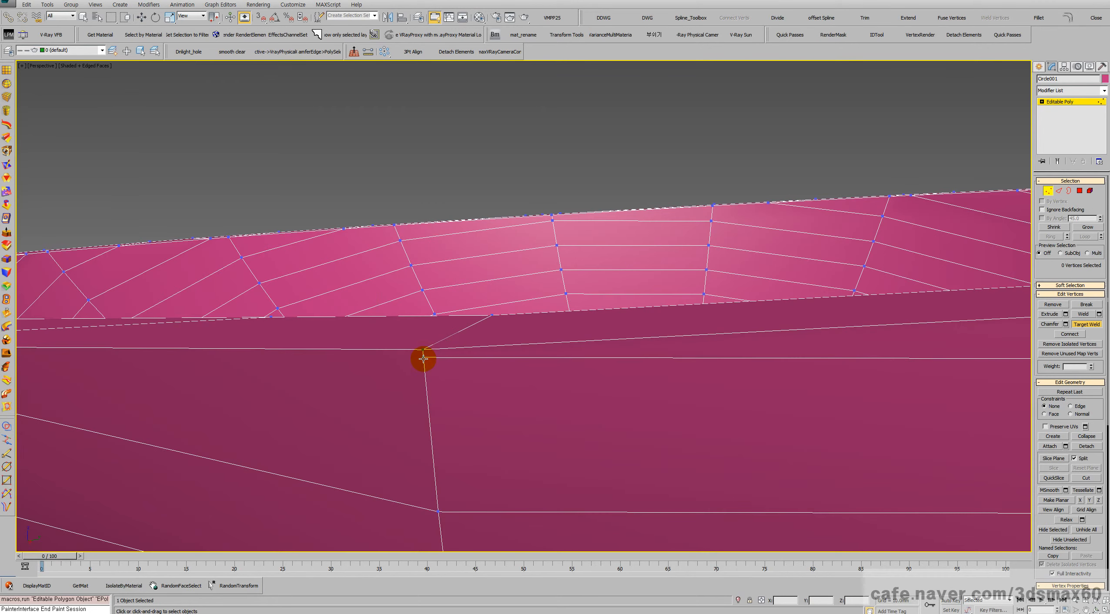
Return to border level with the inner and outer rim edge loops of the whole bowl selected
scroll(421, 348, down, 8)
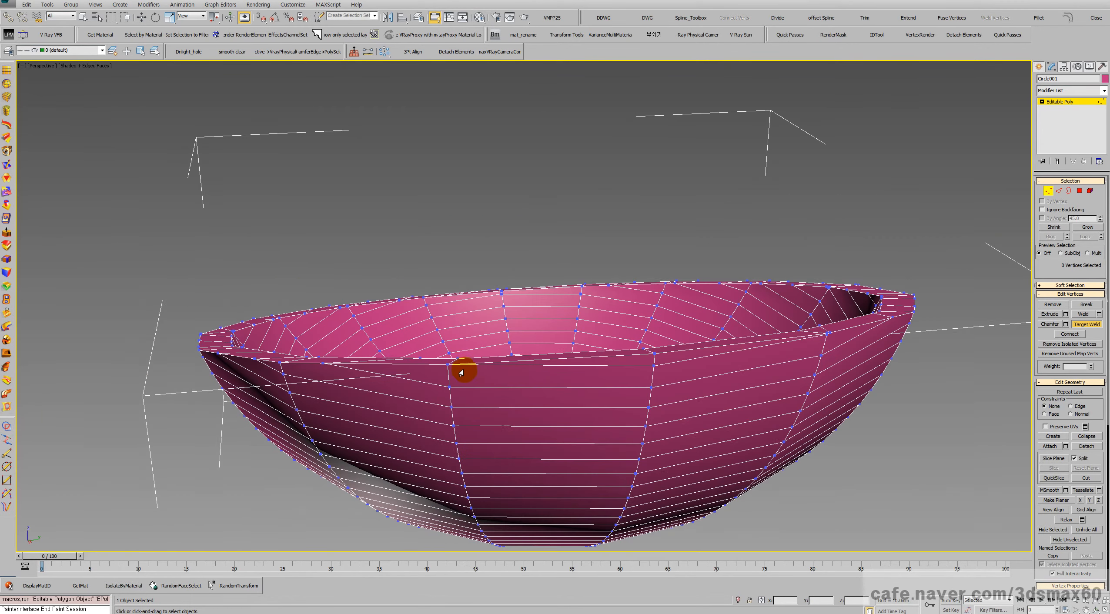
key(ctrl+r)
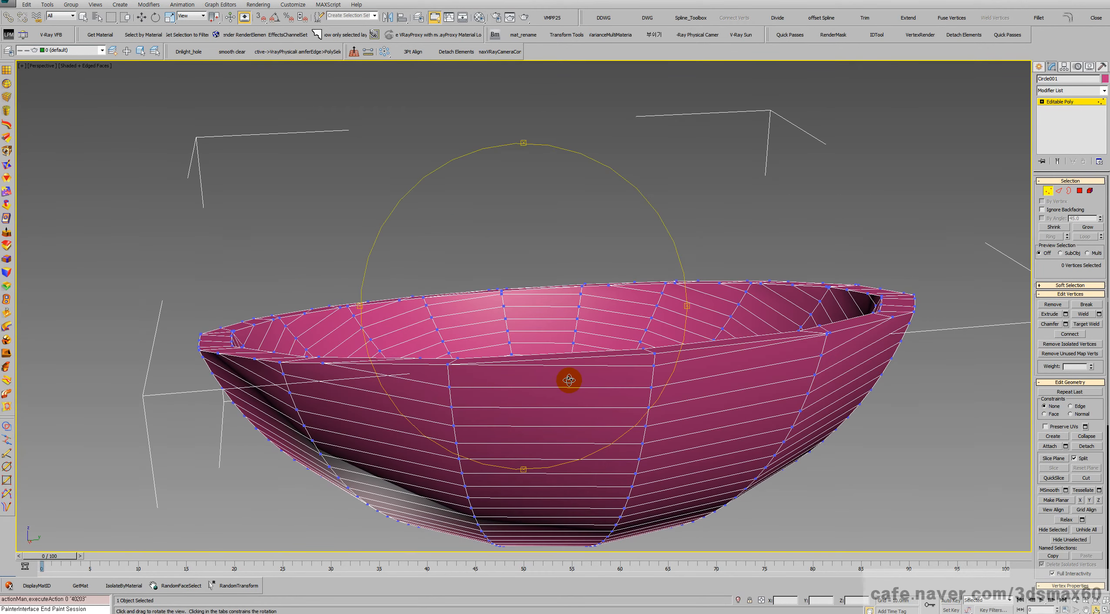
drag(548, 354, 697, 369)
click(1065, 193)
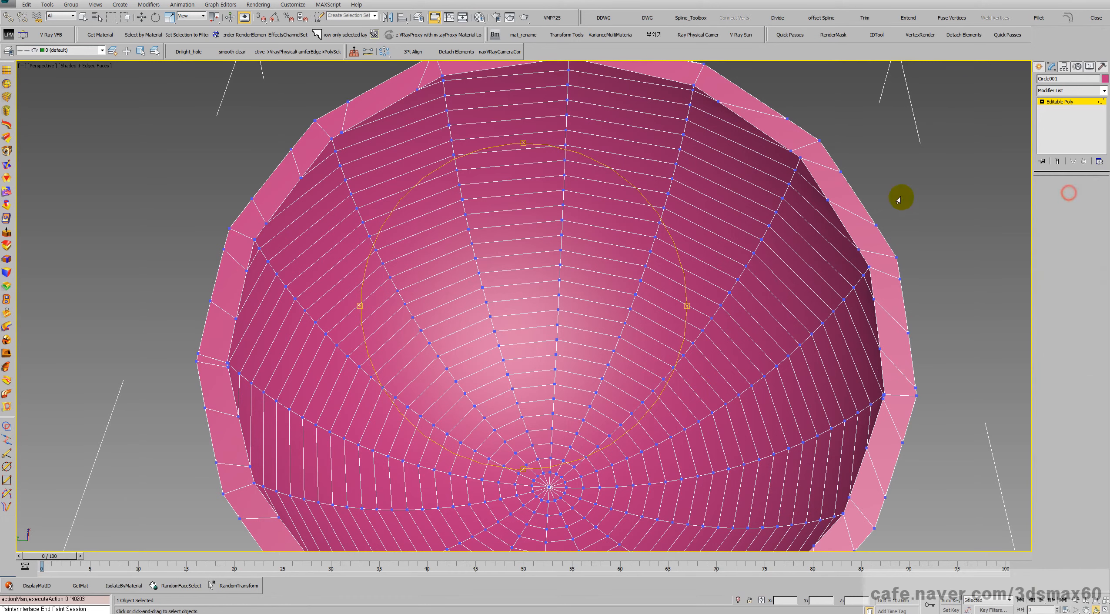
click(821, 174)
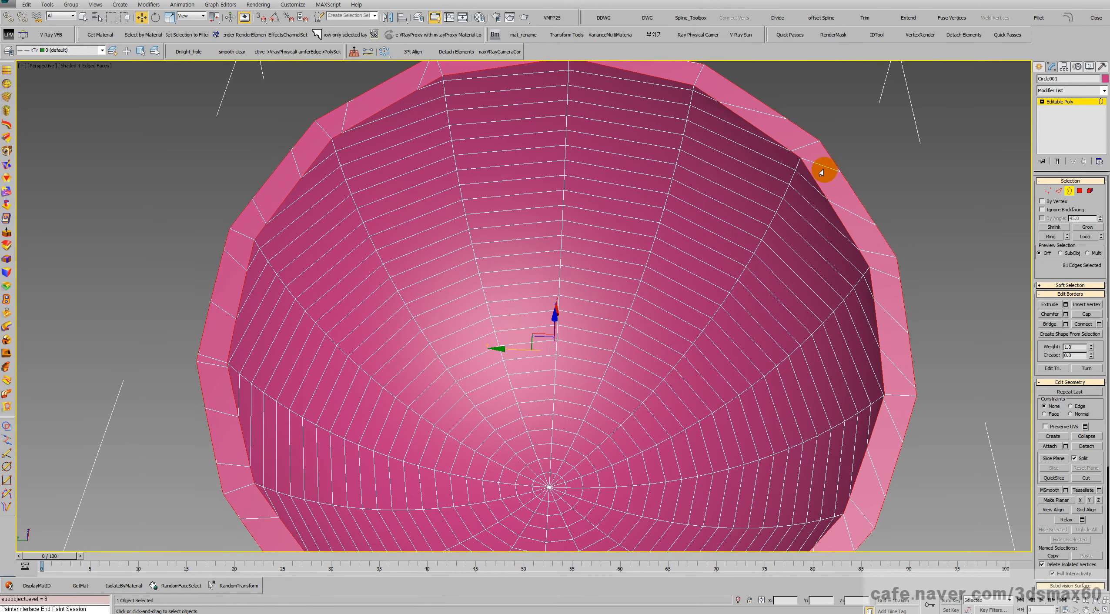
Chamfer the inner and outer rim edge loops of the bowl with 2 segments and inspect the rim corners
right_click(834, 225)
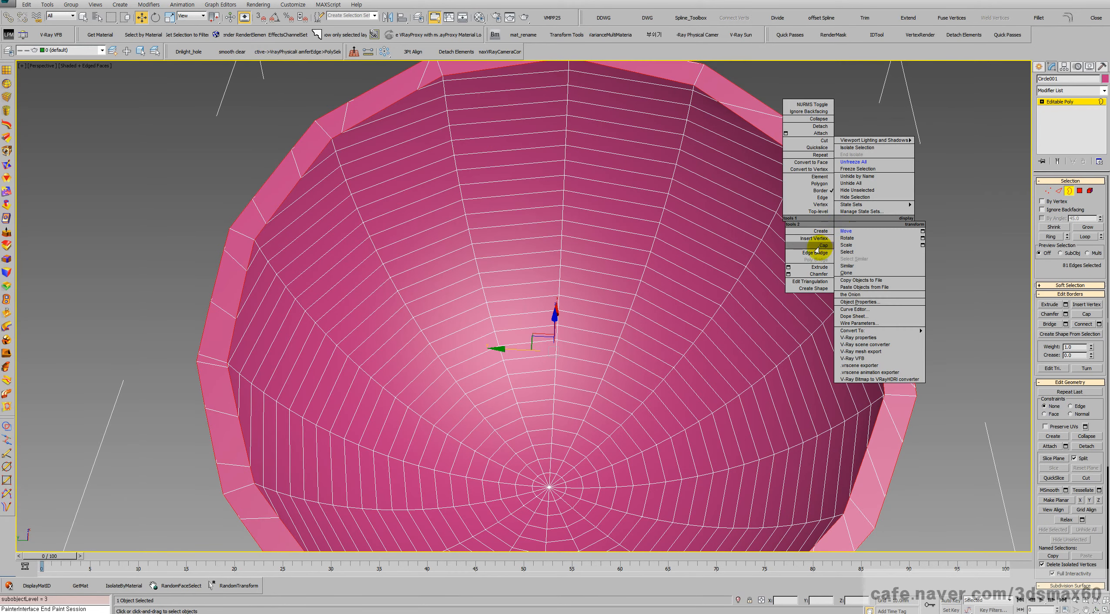
click(814, 275)
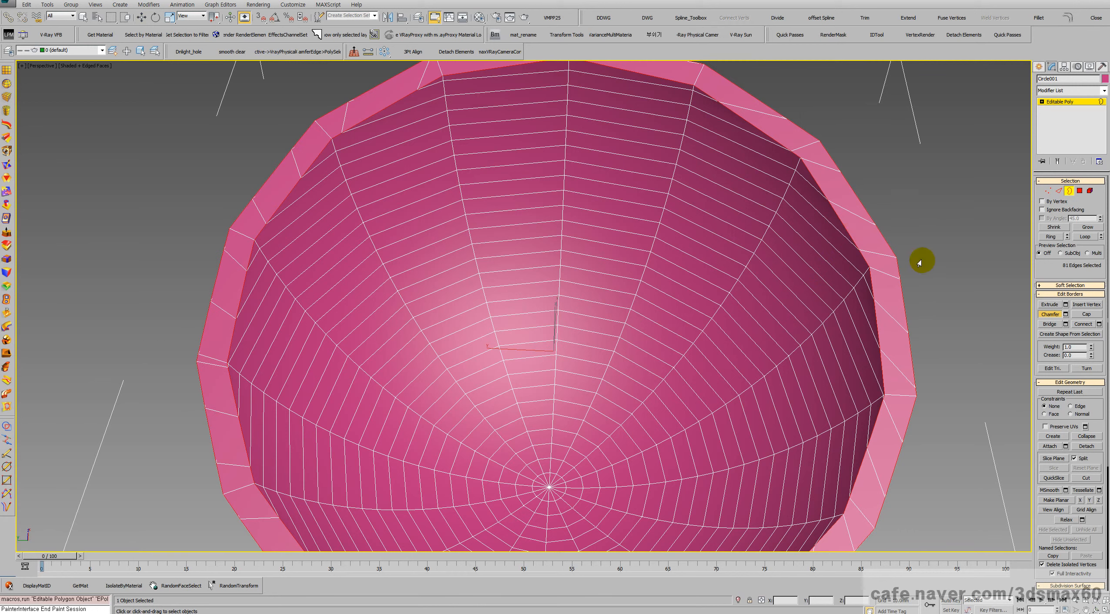
click(1066, 314)
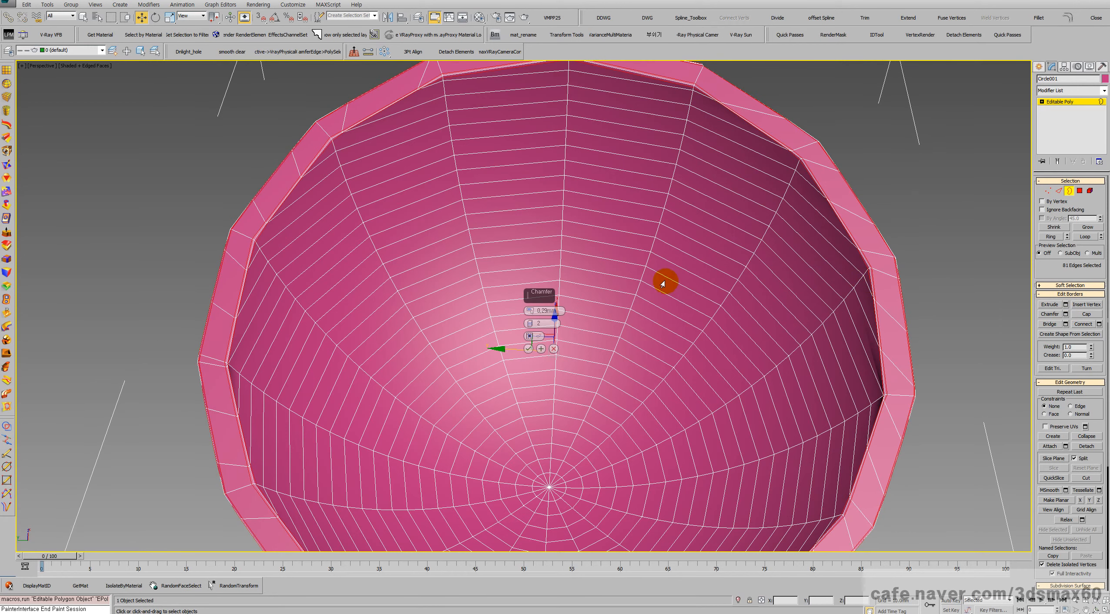
click(528, 349)
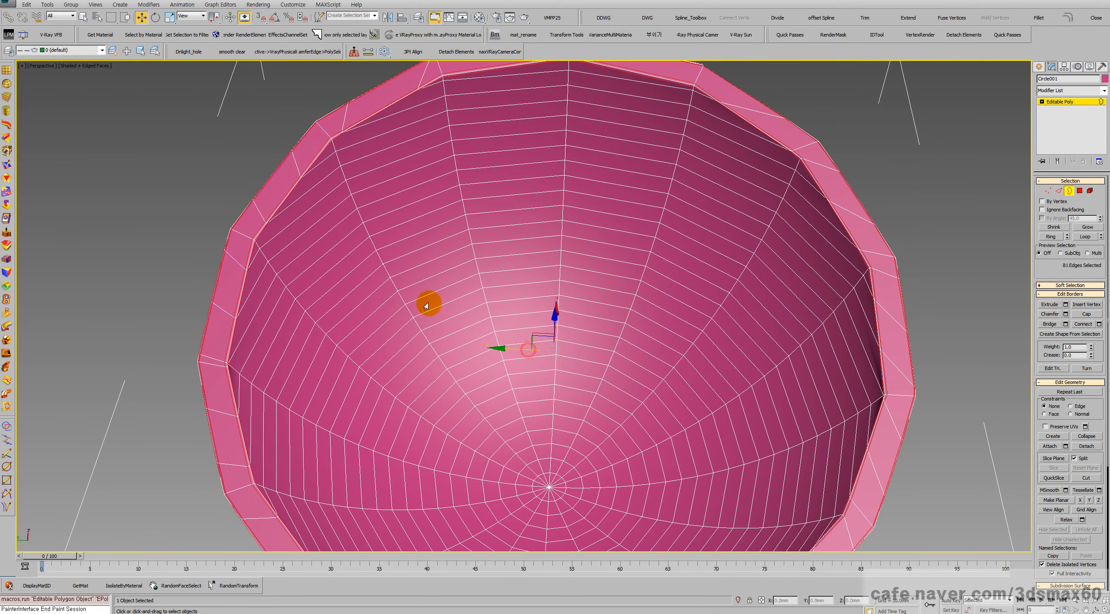
middle_drag(335, 149, 390, 198)
scroll(391, 198, up, 6)
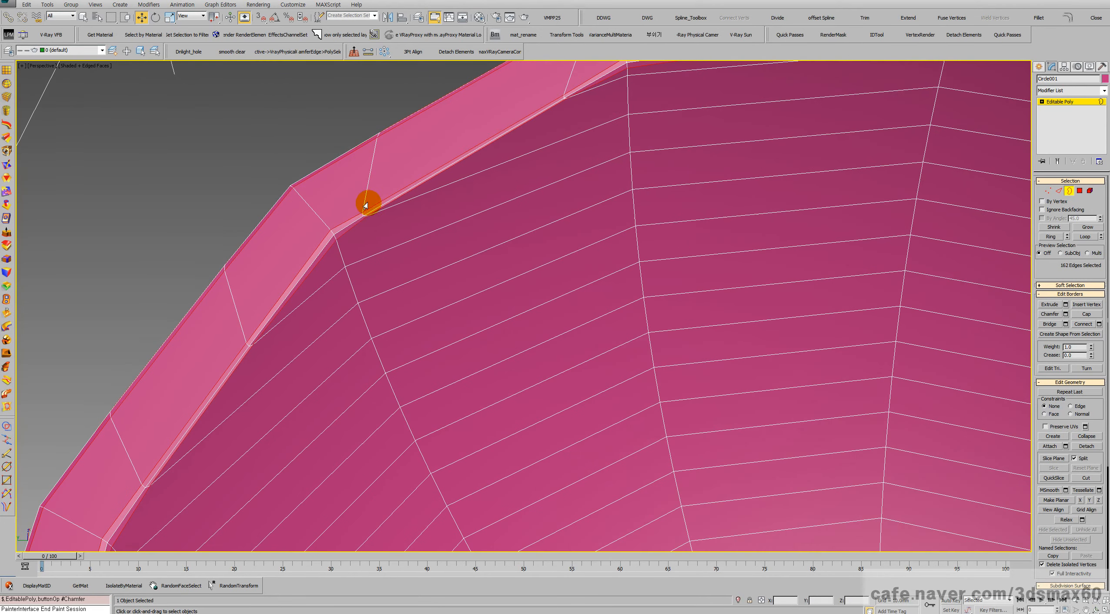
scroll(459, 282, down, 4)
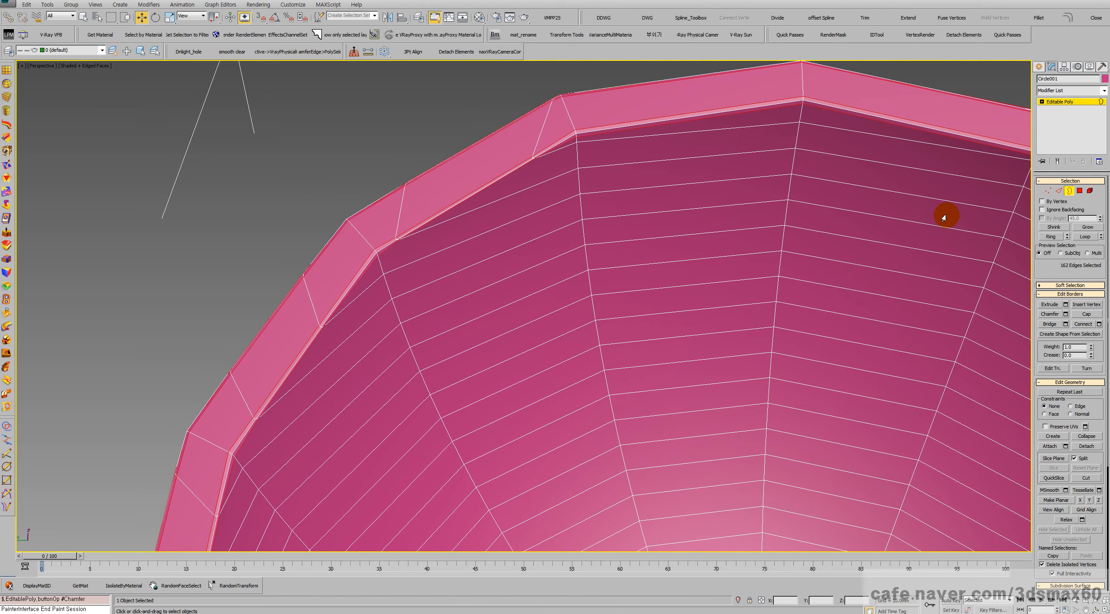
Hide the edge display, add a TurboSmooth modifier with 2 iterations, and inspect the smoothed rim
key(F4)
scroll(767, 215, down, 5)
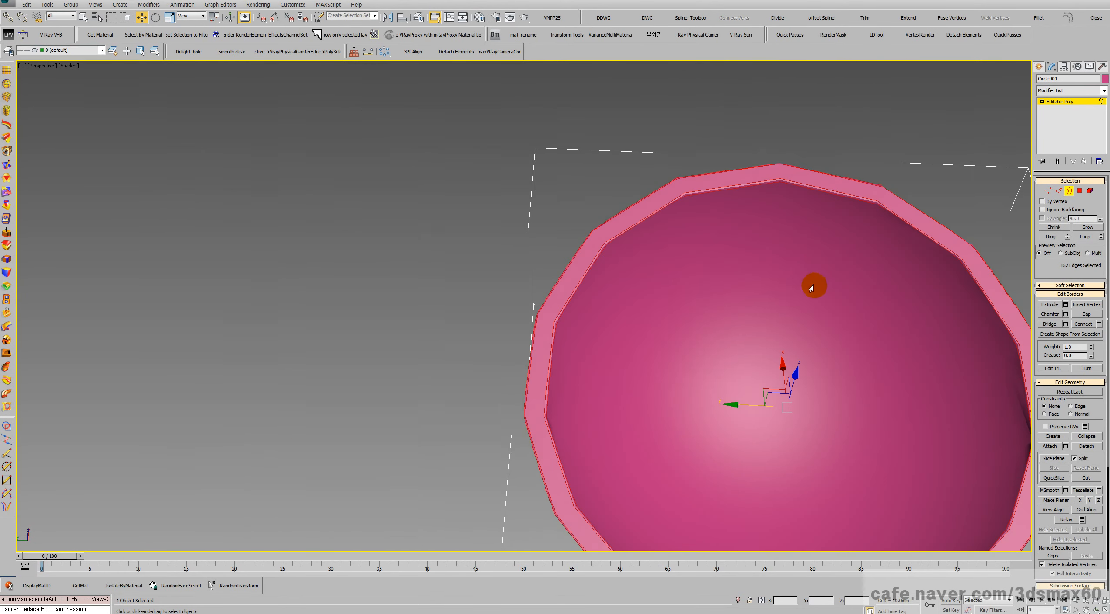
middle_drag(811, 289, 691, 213)
key(ctrl+t)
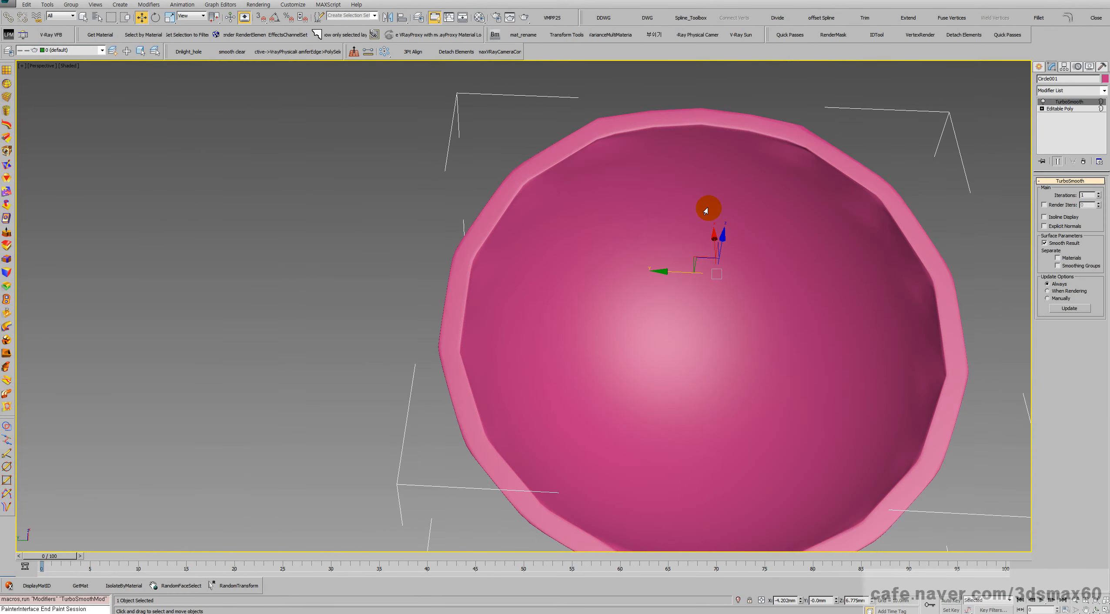
click(1098, 193)
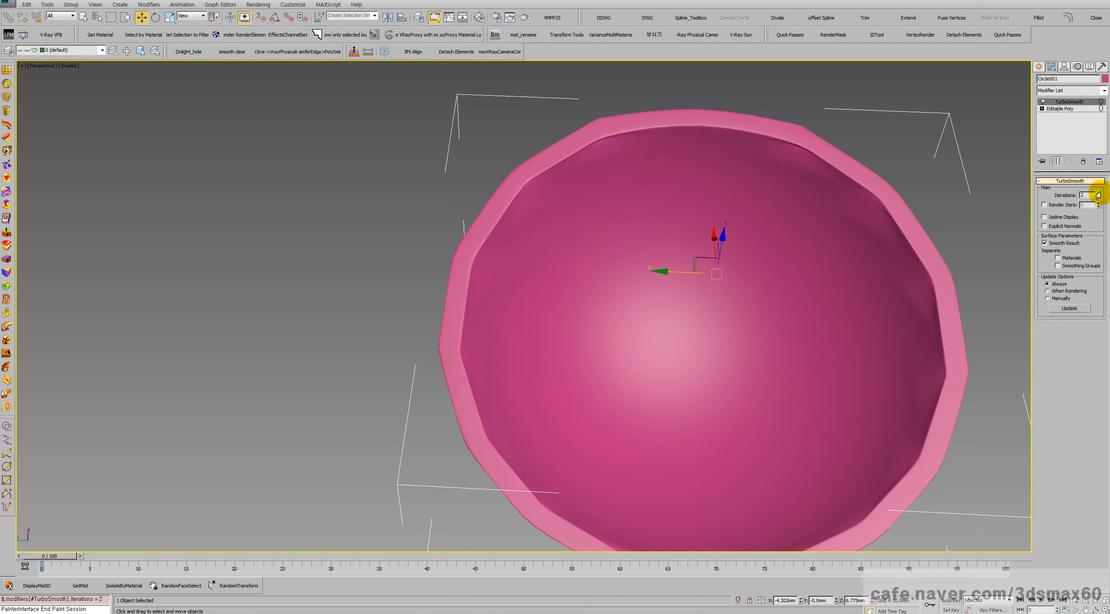
scroll(743, 223, up, 8)
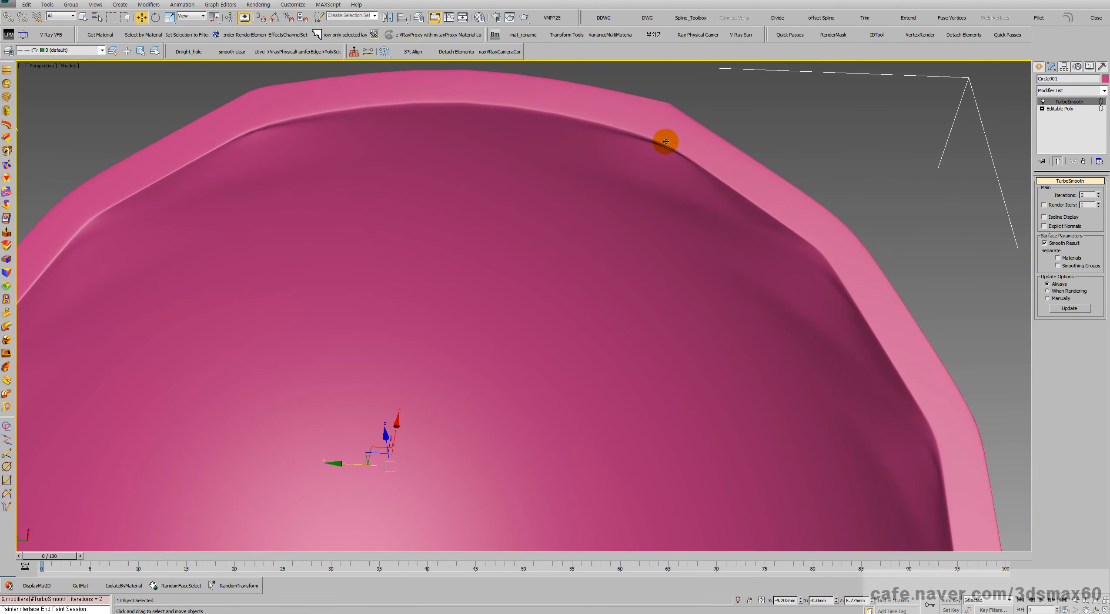
scroll(776, 230, up, 3)
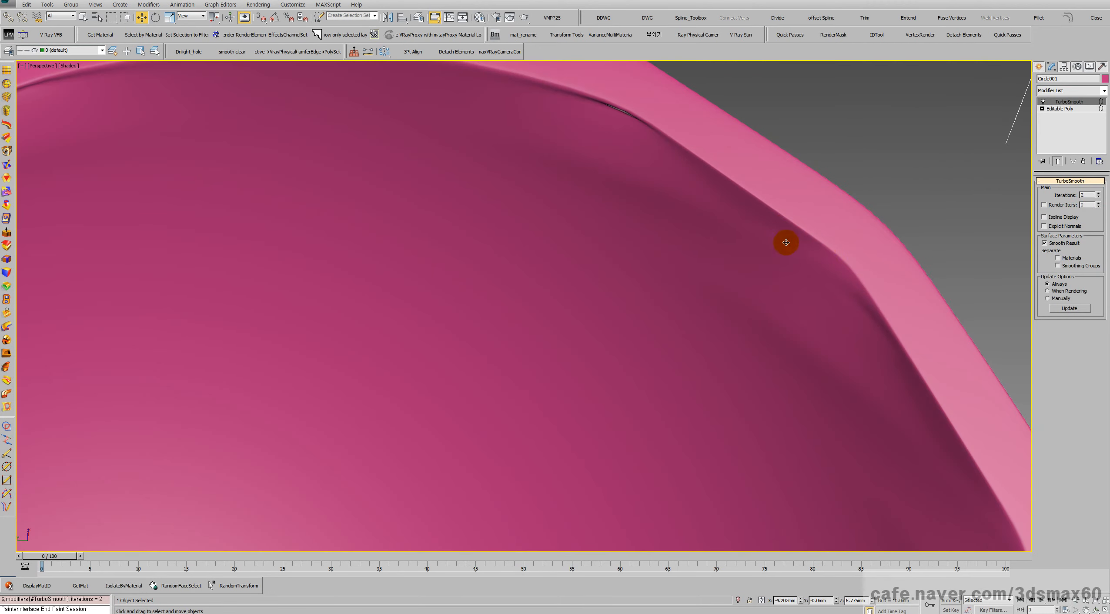
Remove the TurboSmooth modifier from the bowl and display edged faces again
click(1080, 161)
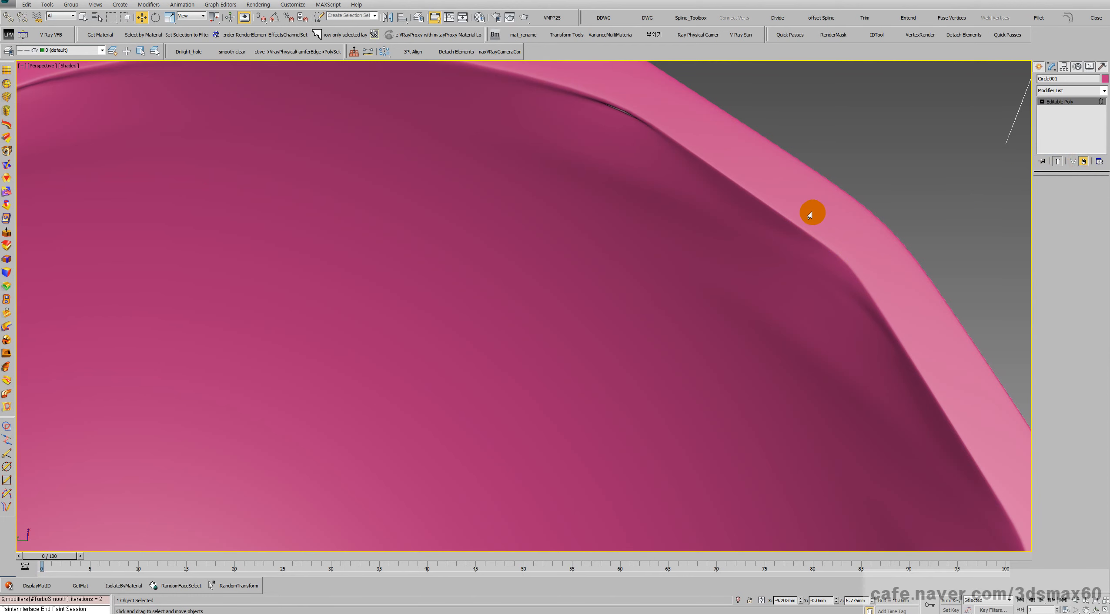
scroll(776, 264, down, 2)
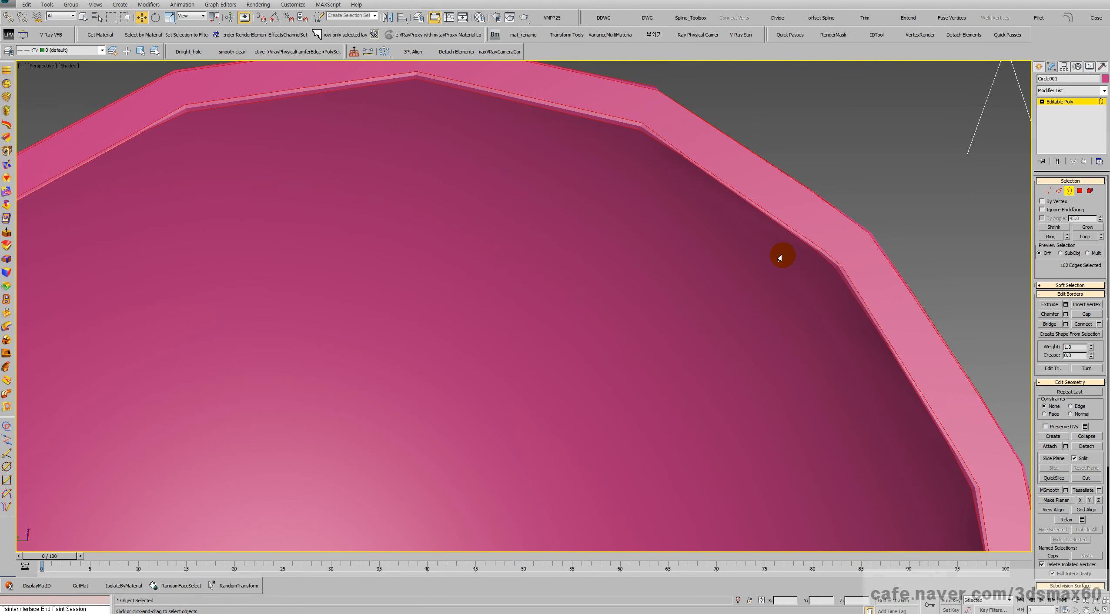
key(F4)
scroll(750, 224, down, 4)
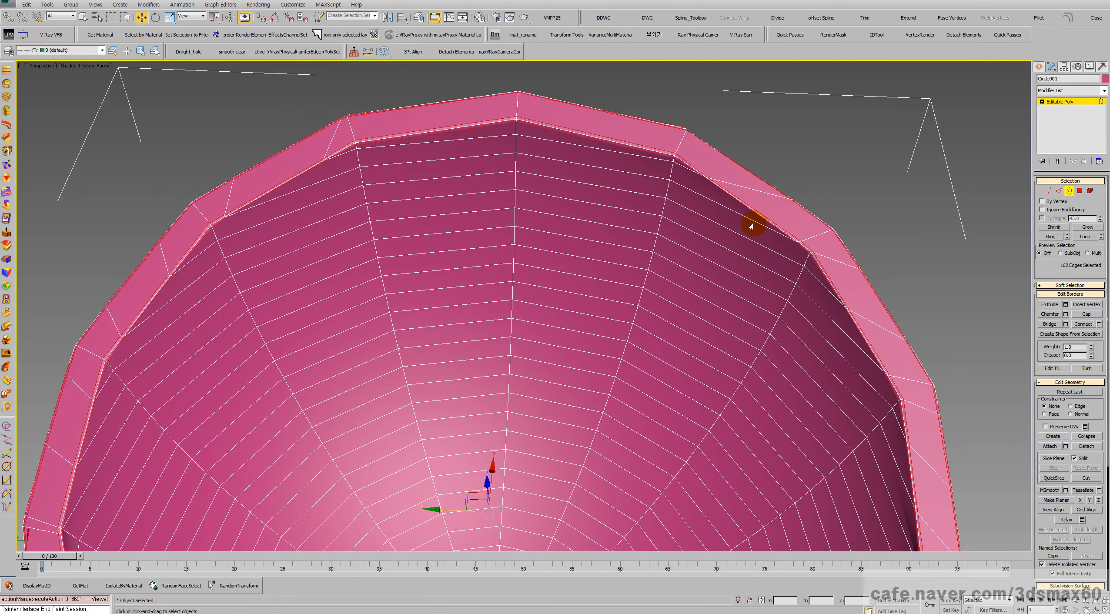
Undo the rim chamfer and clear the border selection
key(ctrl+z)
key(ctrl+z)
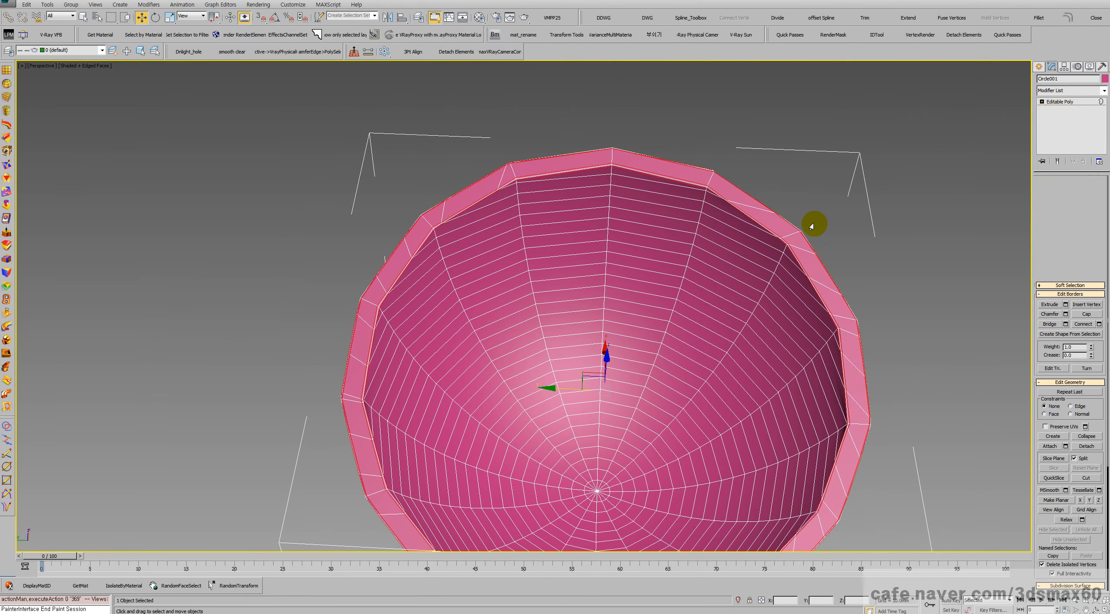
key(ctrl+z)
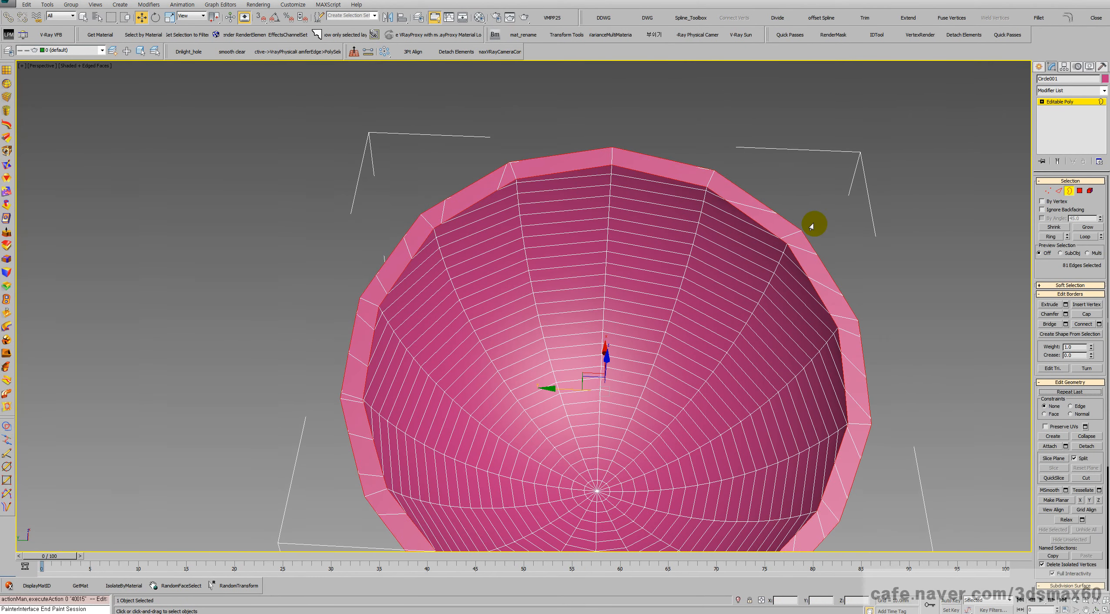
click(839, 237)
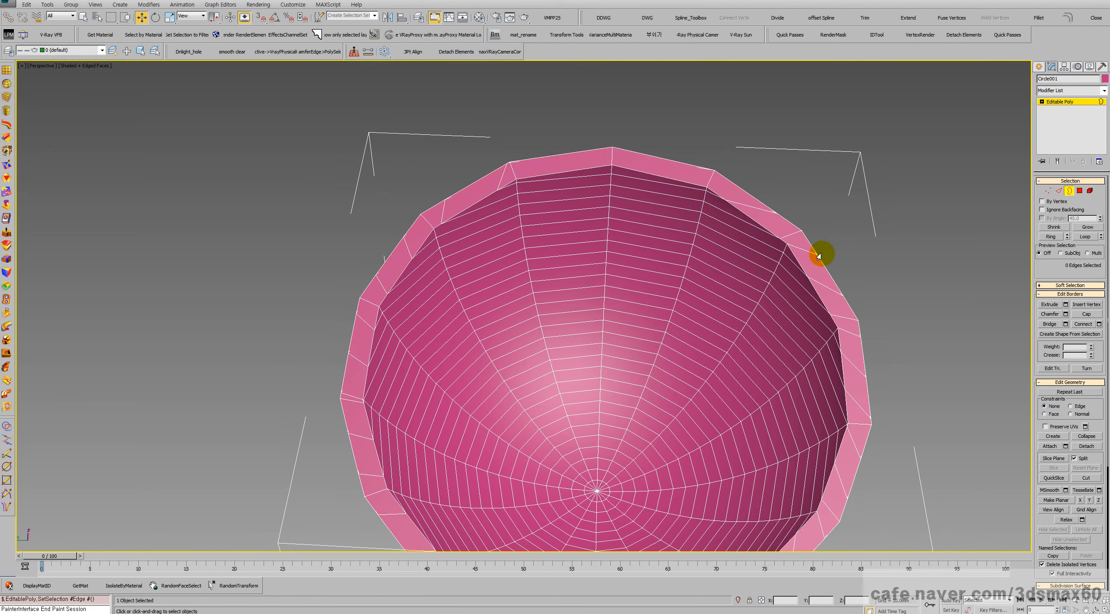
Examine how the bridge edges run between the inner and outer rim corners around the whole bowl
middle_drag(820, 250, 681, 205)
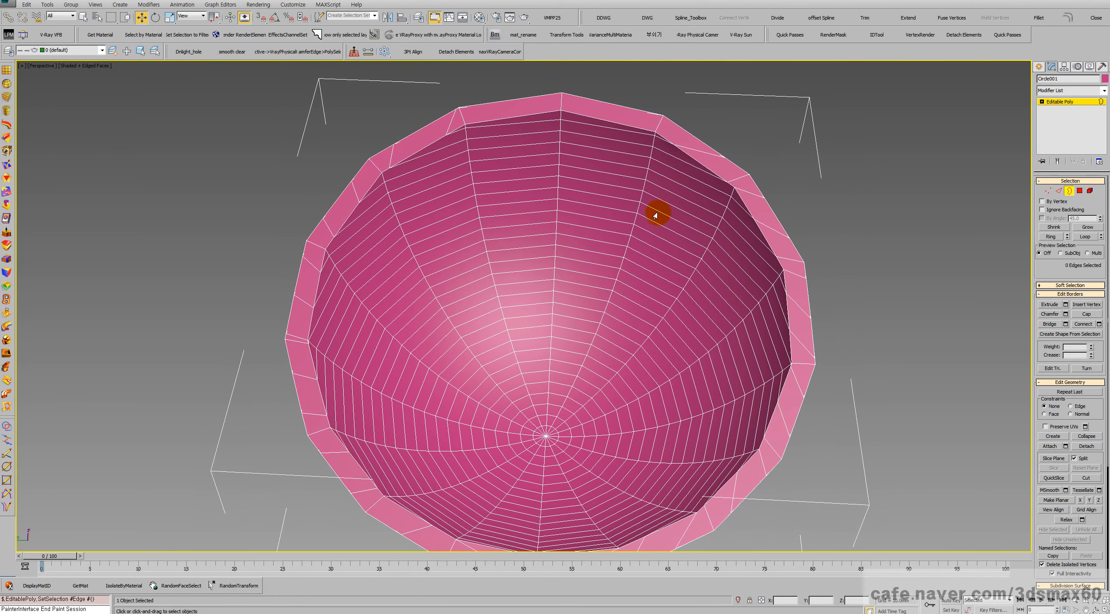
scroll(626, 213, down, 2)
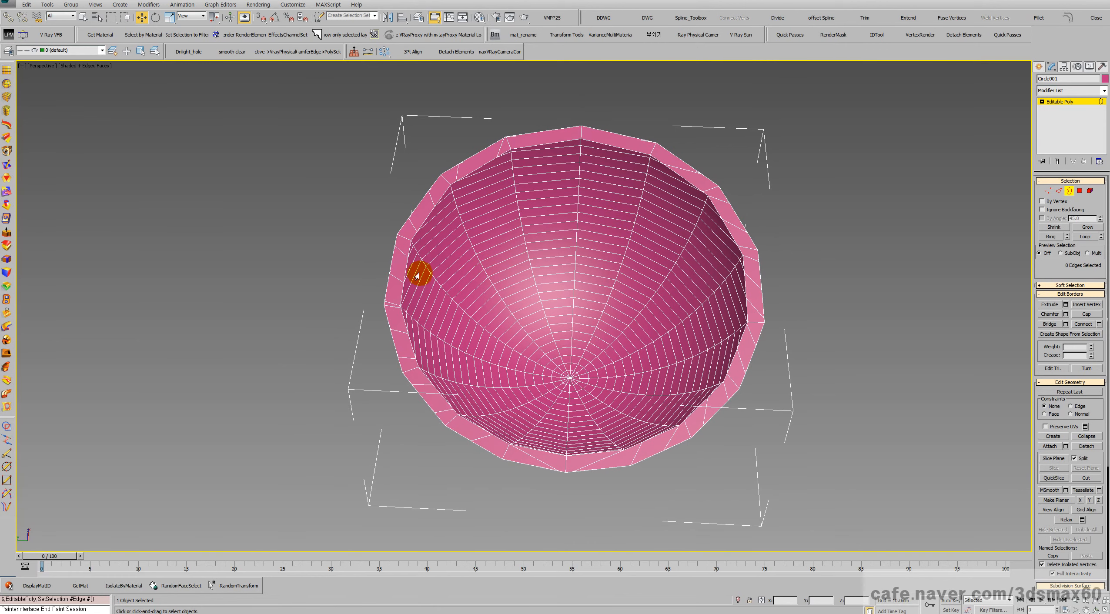
middle_drag(420, 278, 371, 322)
scroll(372, 322, up, 3)
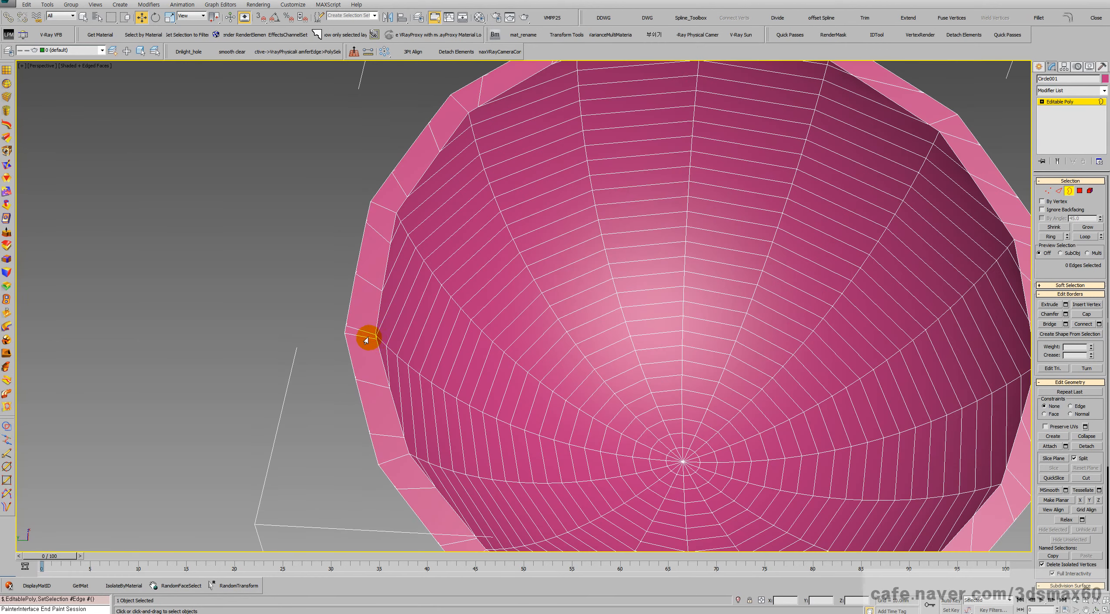
middle_drag(496, 322, 283, 296)
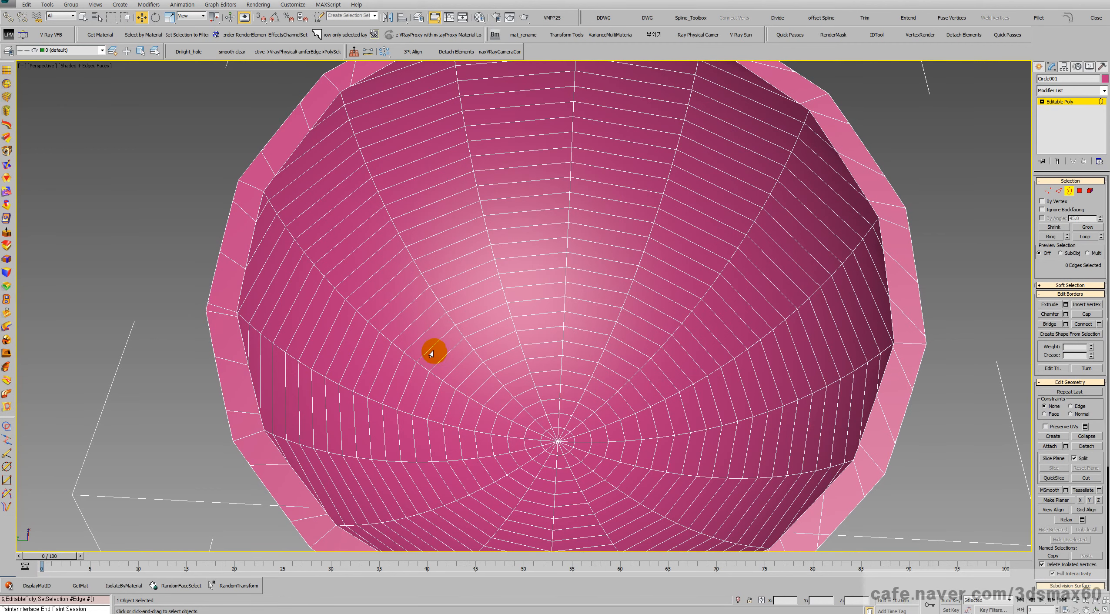
scroll(428, 353, down, 4)
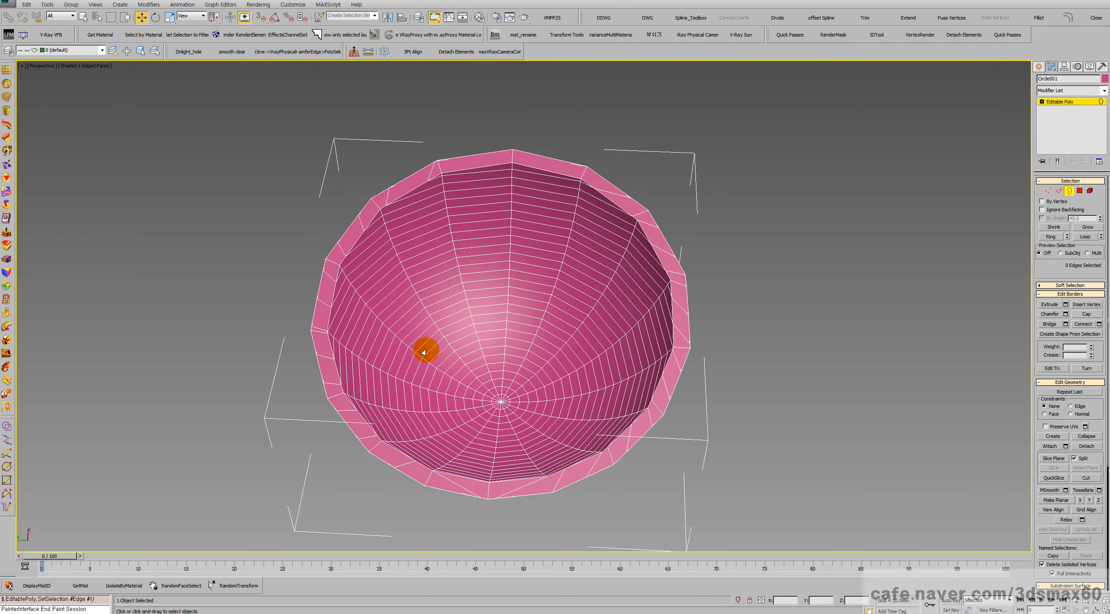
scroll(424, 353, down, 3)
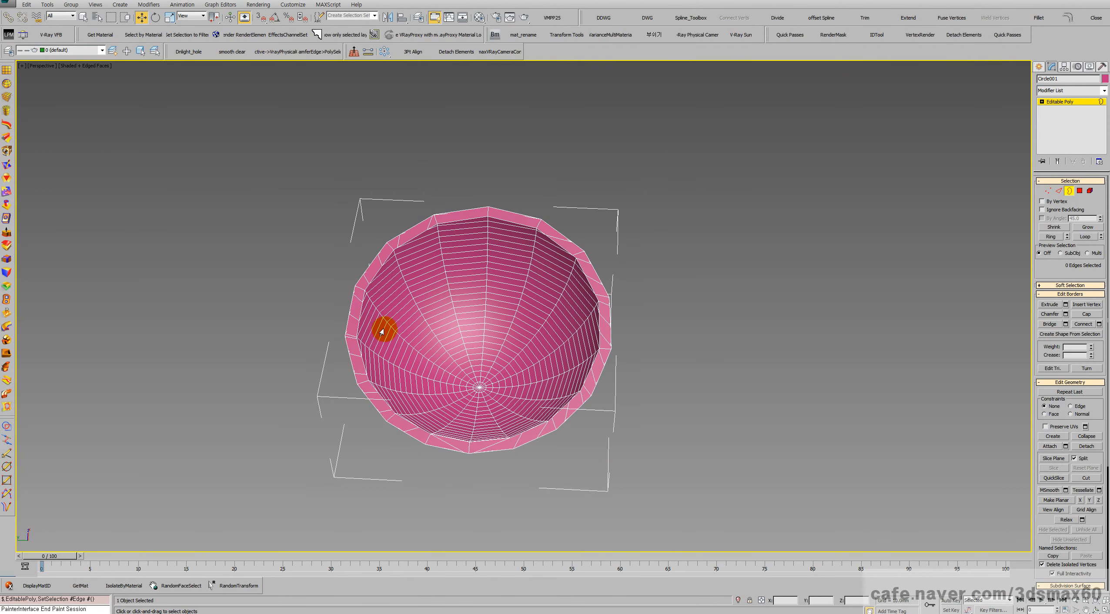
scroll(467, 338, up, 3)
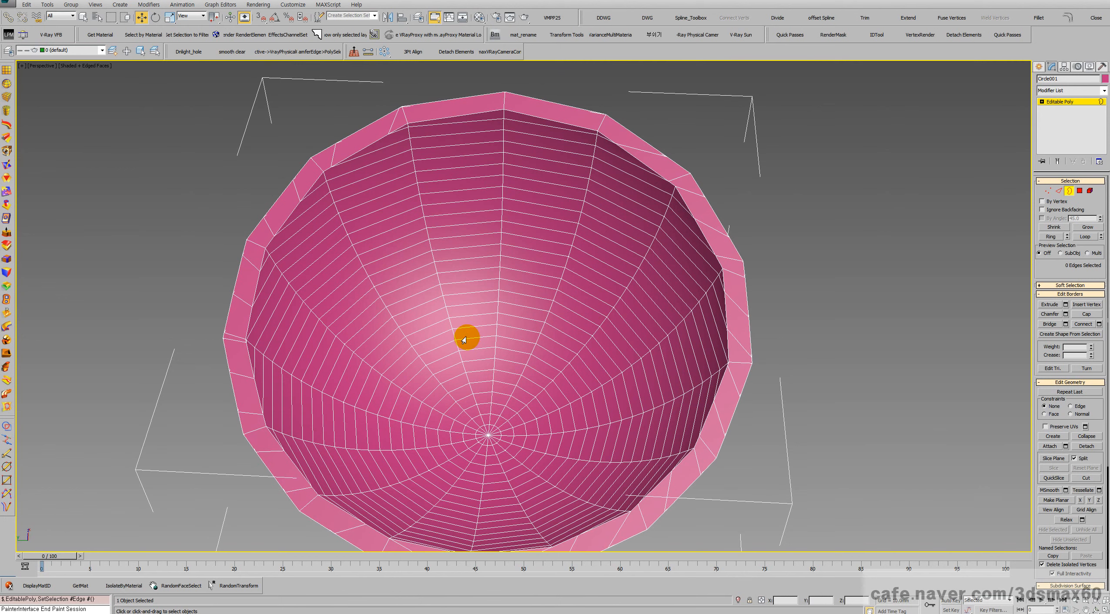
scroll(409, 317, down, 3)
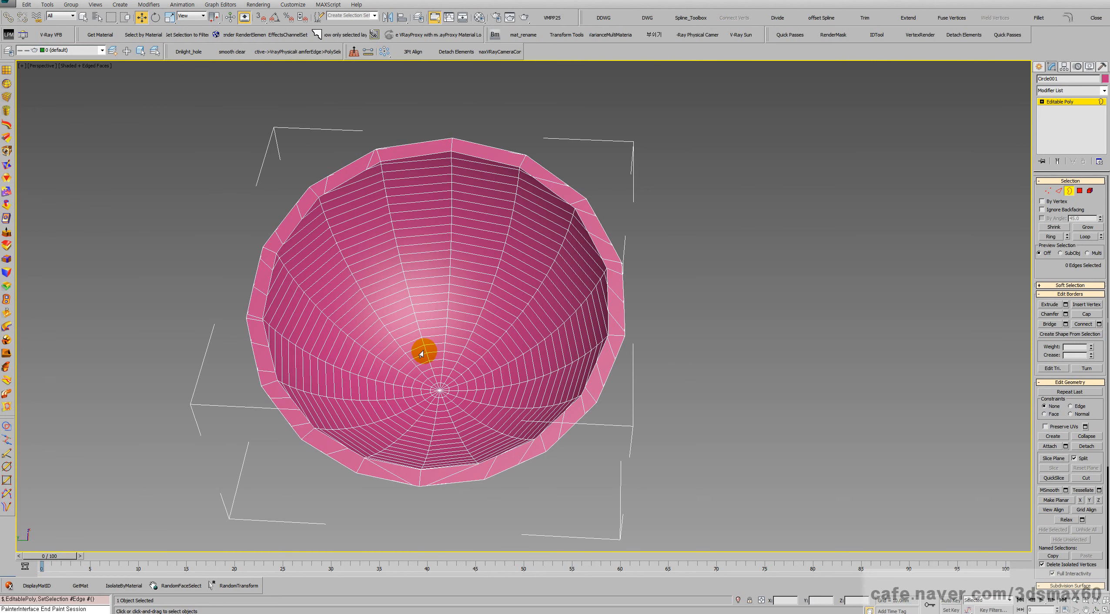
scroll(421, 355, down, 2)
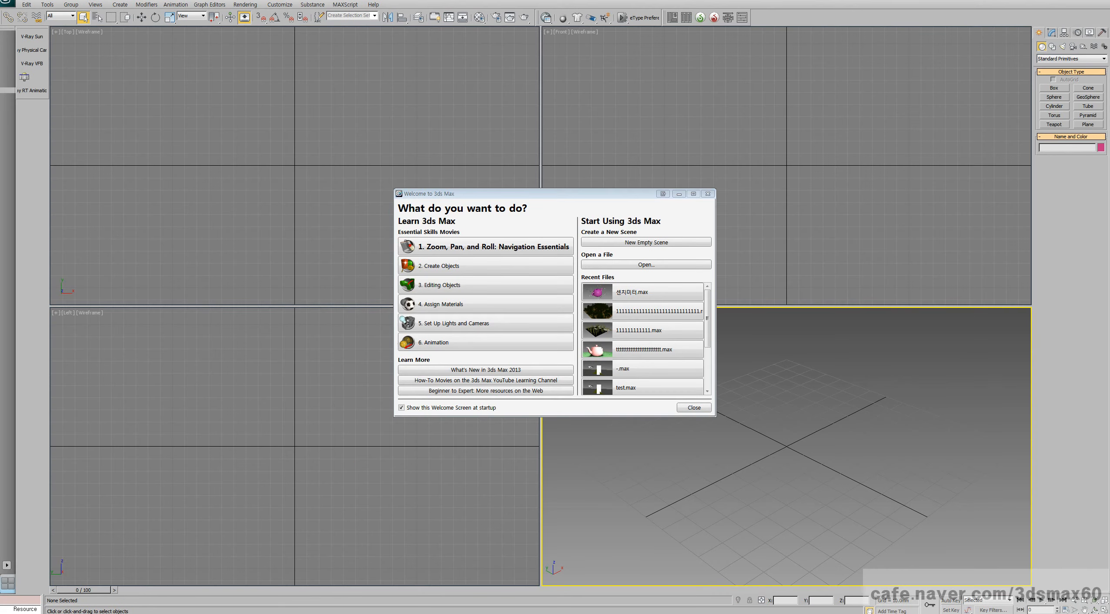
Dismiss the welcome screen and create a teapot about 38 mm in radius in the perspective view
click(693, 407)
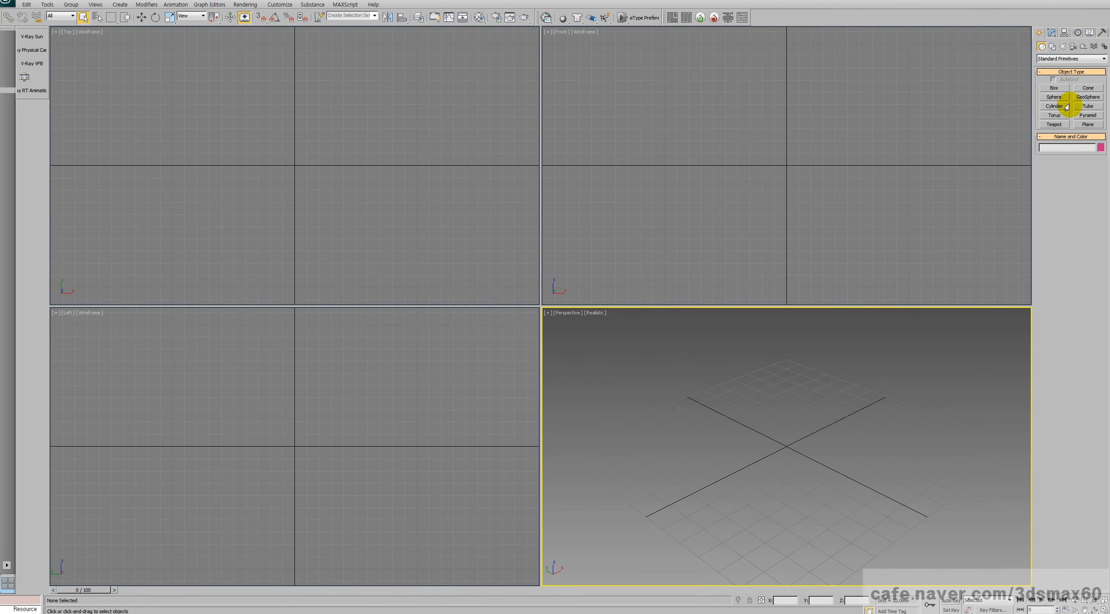
drag(752, 484, 770, 525)
scroll(801, 468, up, 2)
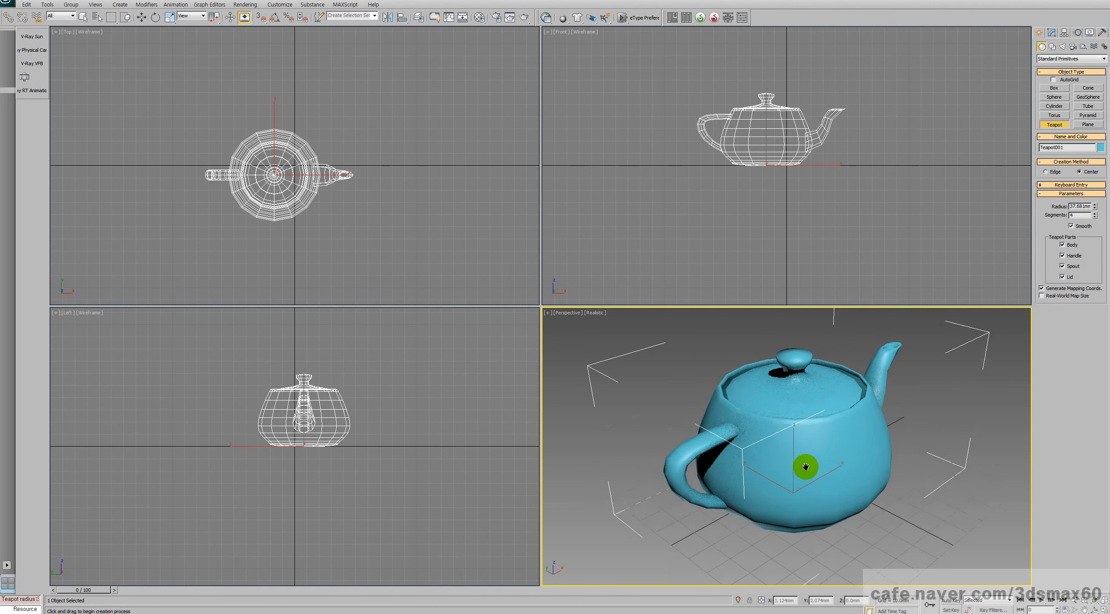
Look through the modifiers available for the teapot
click(1052, 32)
click(1099, 59)
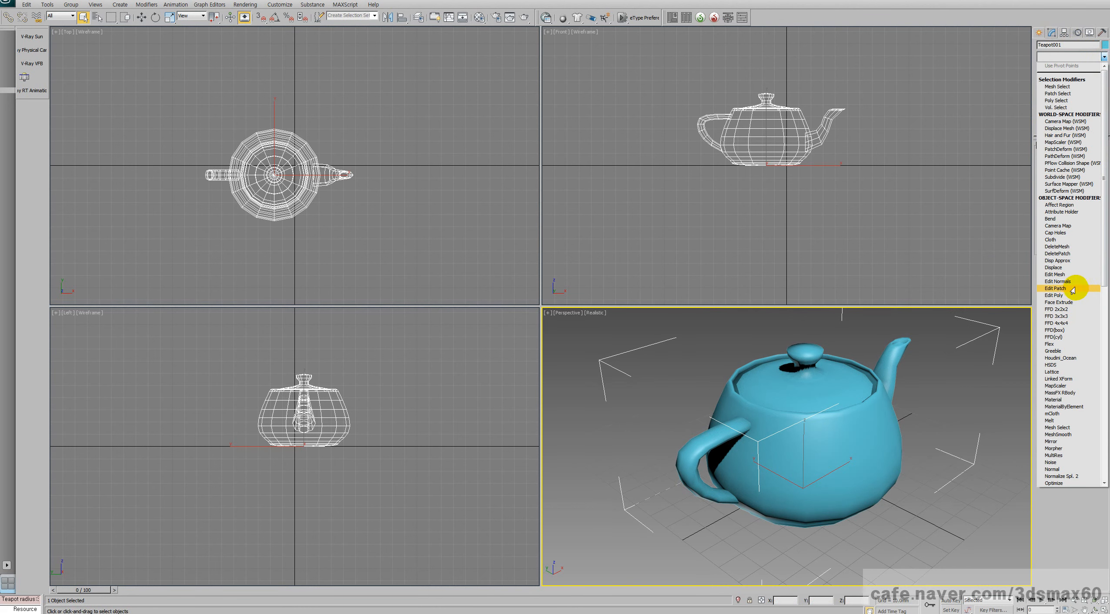
scroll(1094, 302, down, 18)
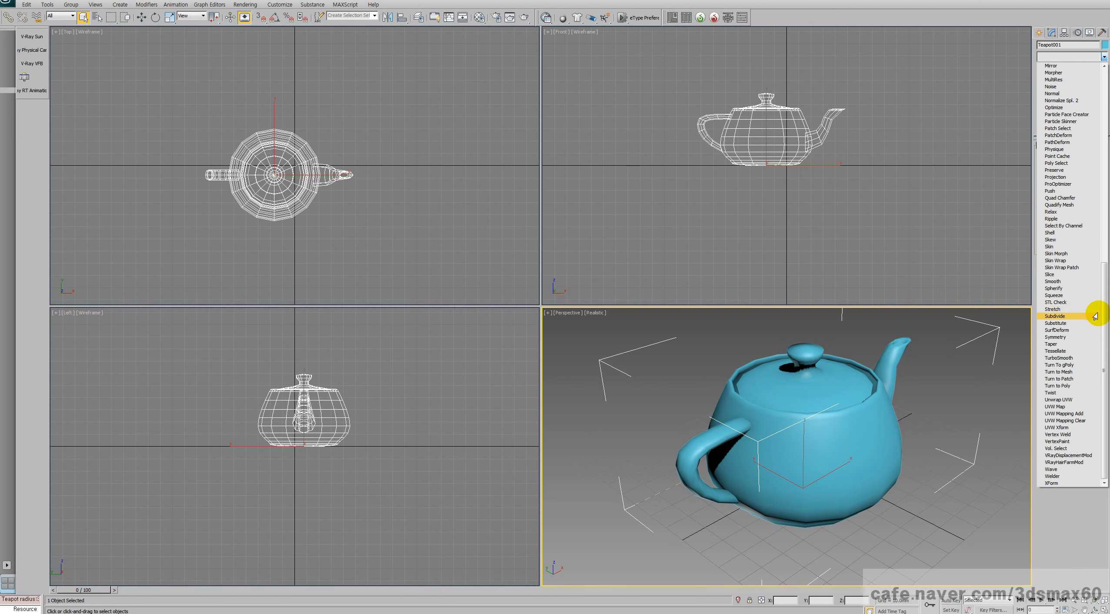
scroll(1092, 316, up, 8)
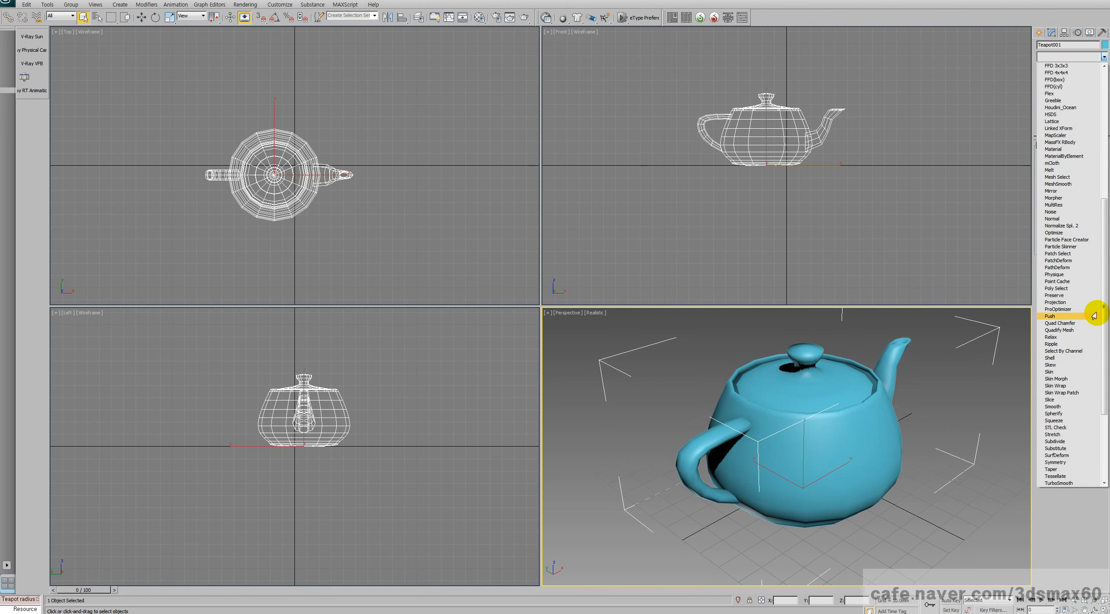
scroll(1094, 316, up, 4)
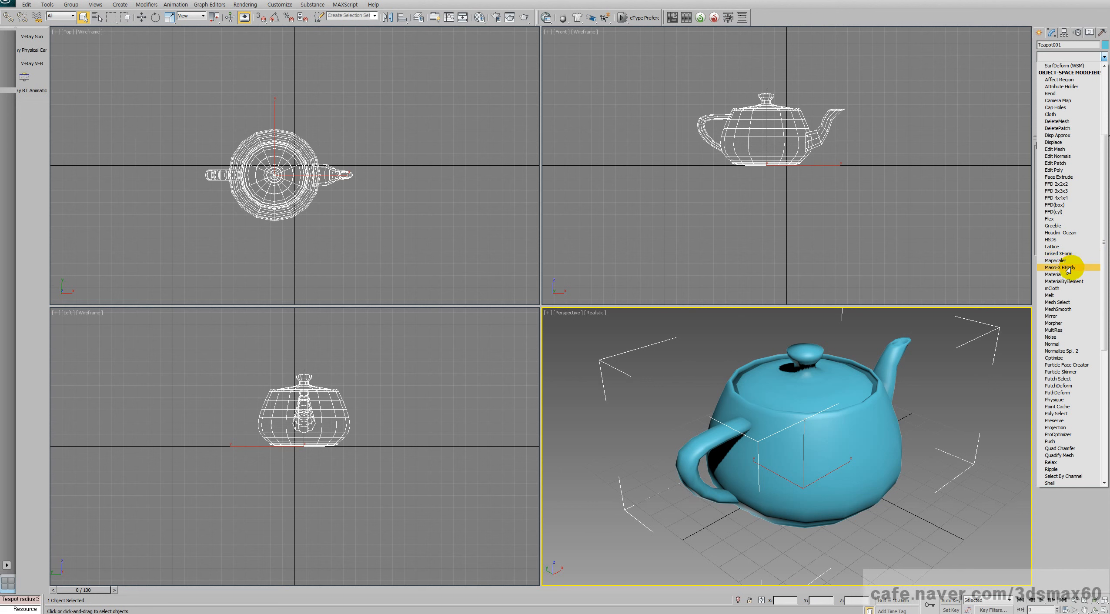
scroll(1068, 271, down, 12)
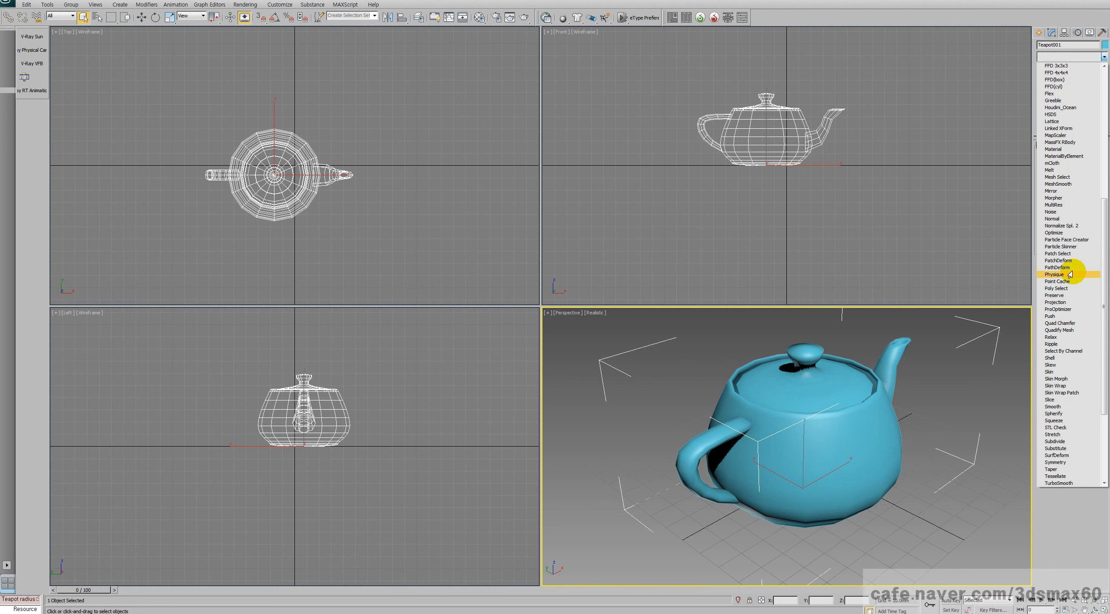